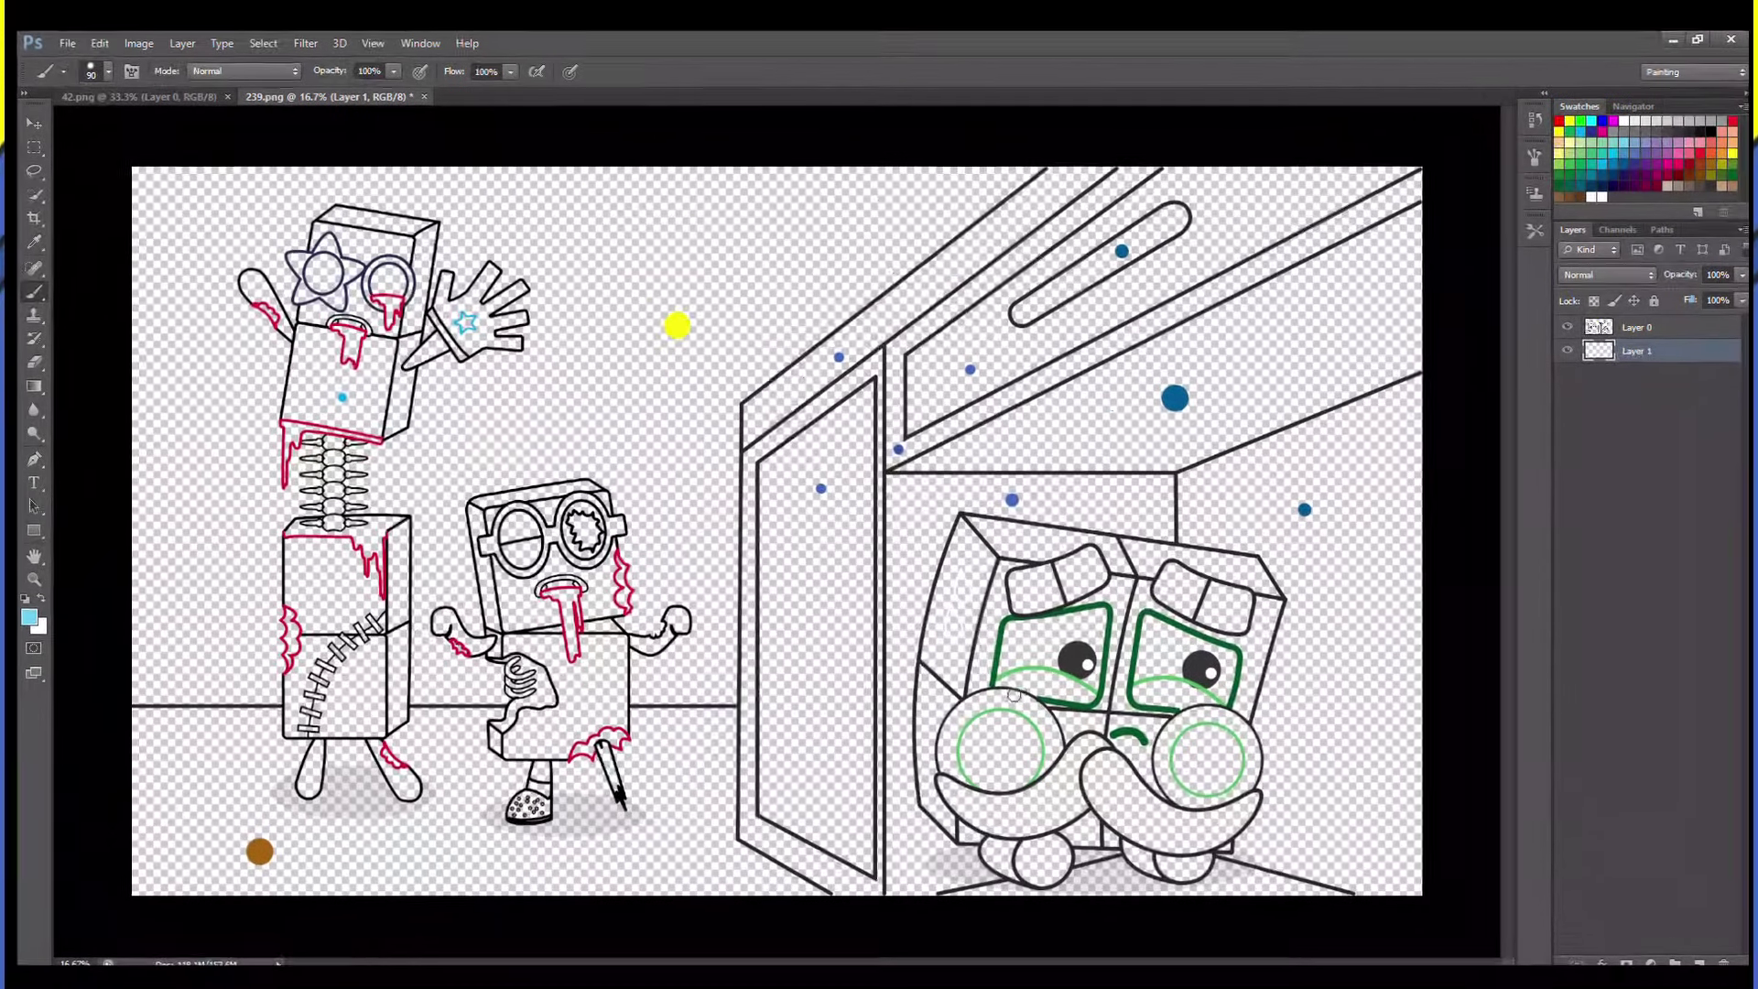
# Paint the two sweat drops on the side of the mustached block character light blue.
pyautogui.scroll(3, 1350, 573)
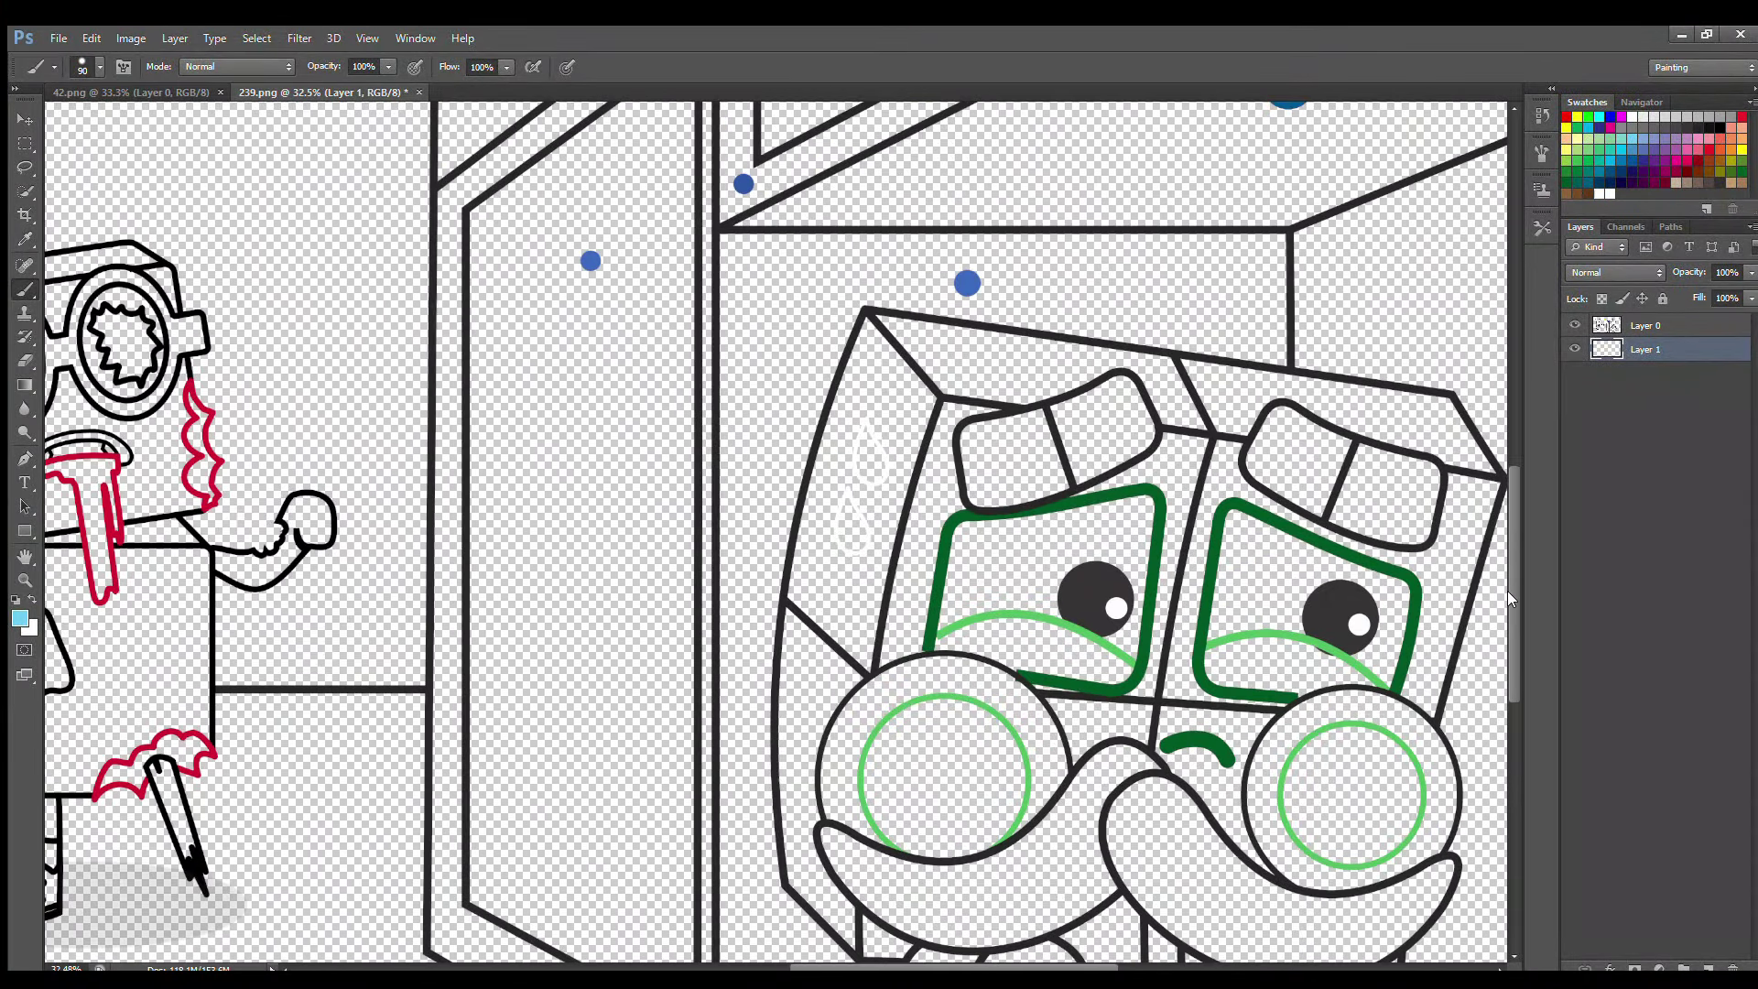
pyautogui.moveTo(1512, 600); pyautogui.dragTo(1513, 629)
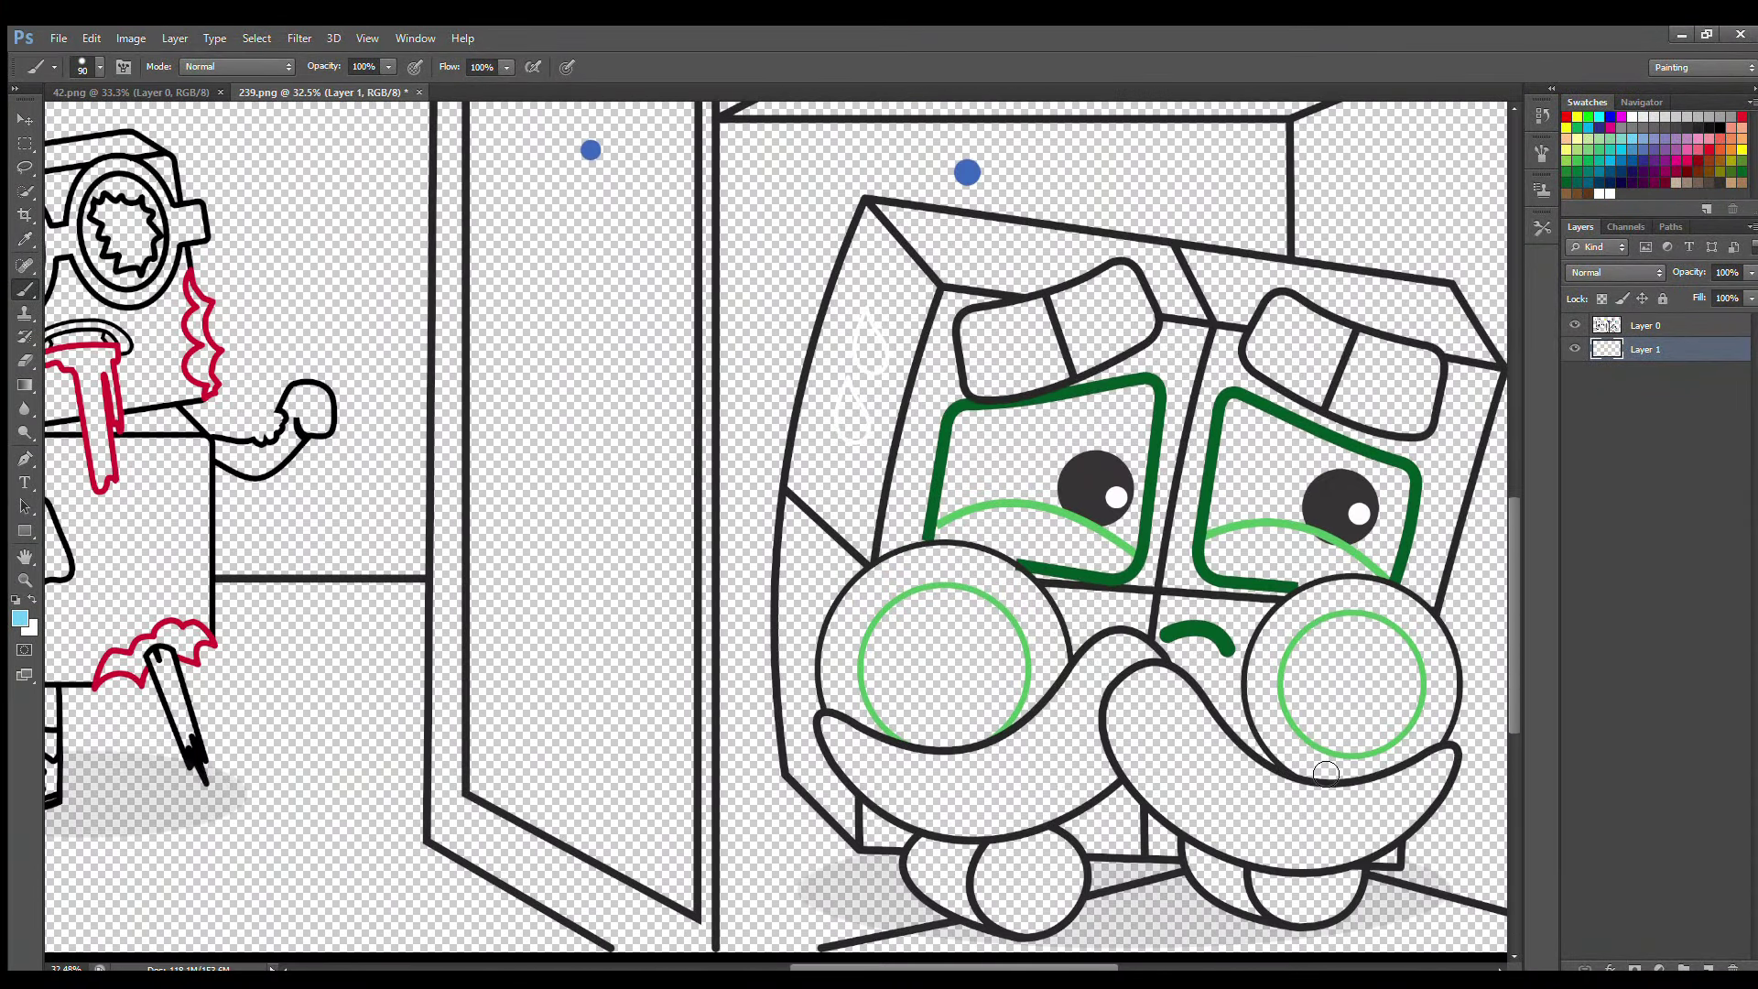
pyautogui.moveTo(1085, 966); pyautogui.dragTo(1146, 966)
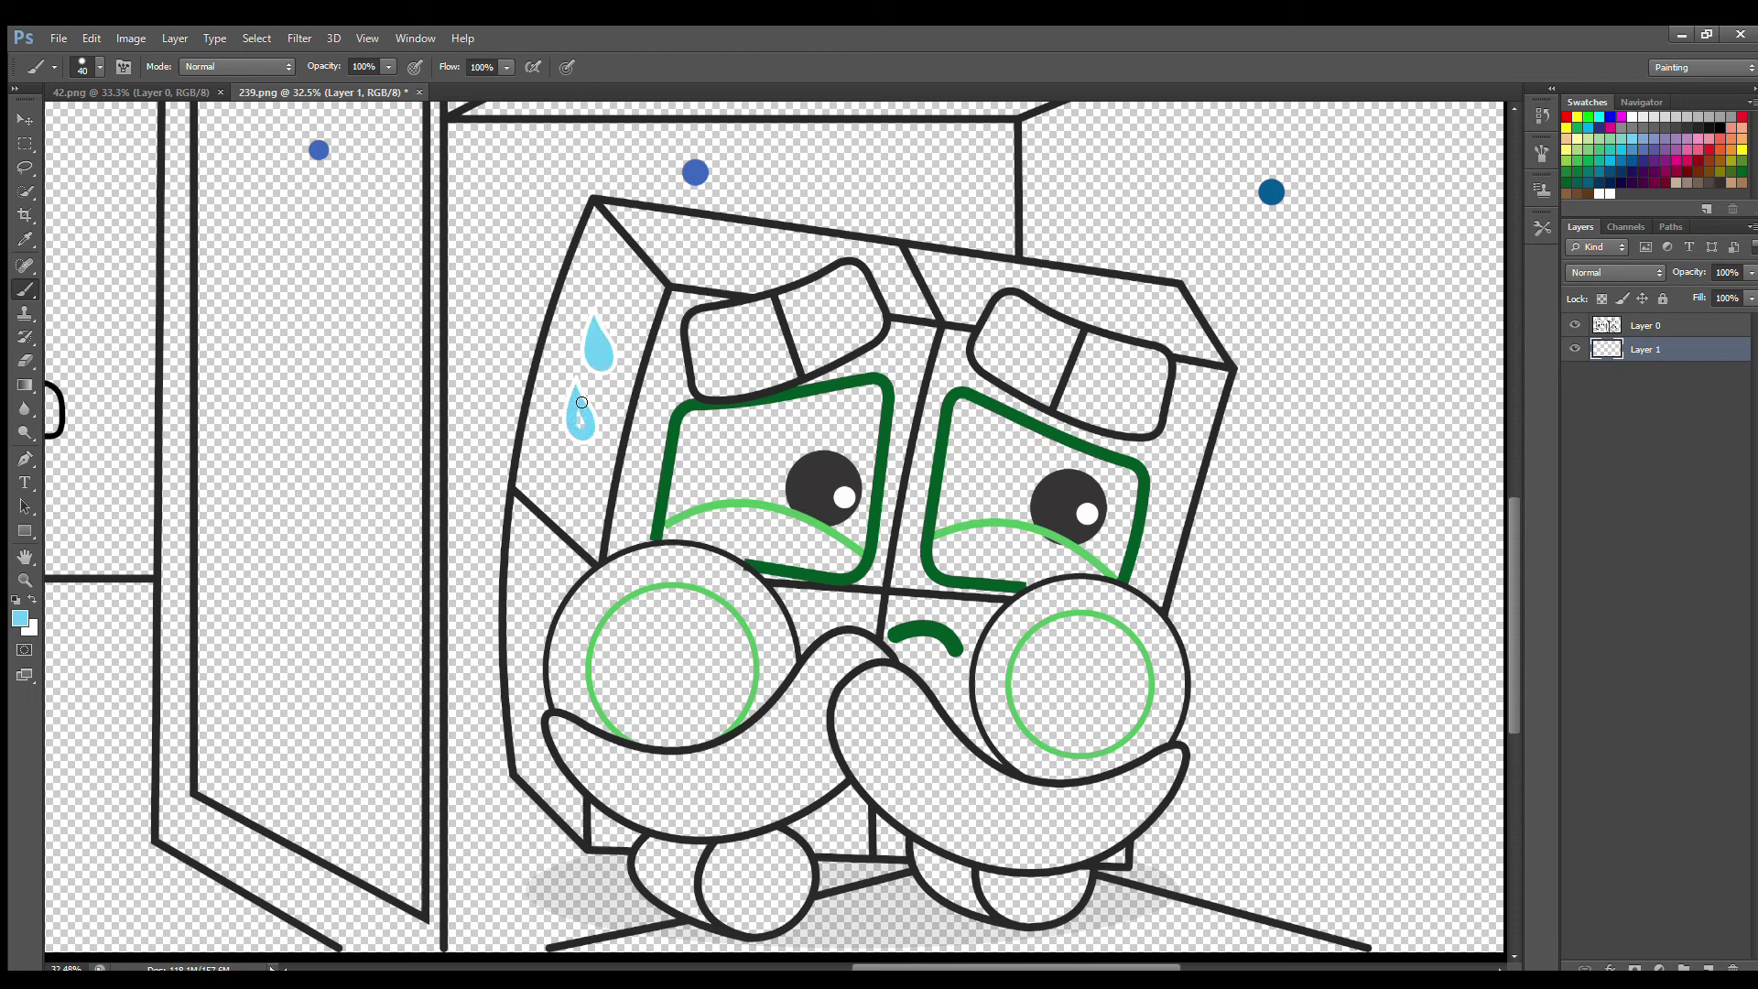
# Switch the paint colour to white and fill the whites of both of the mustached character's eyes.
pyautogui.click(31, 241)
pyautogui.click(1609, 193)
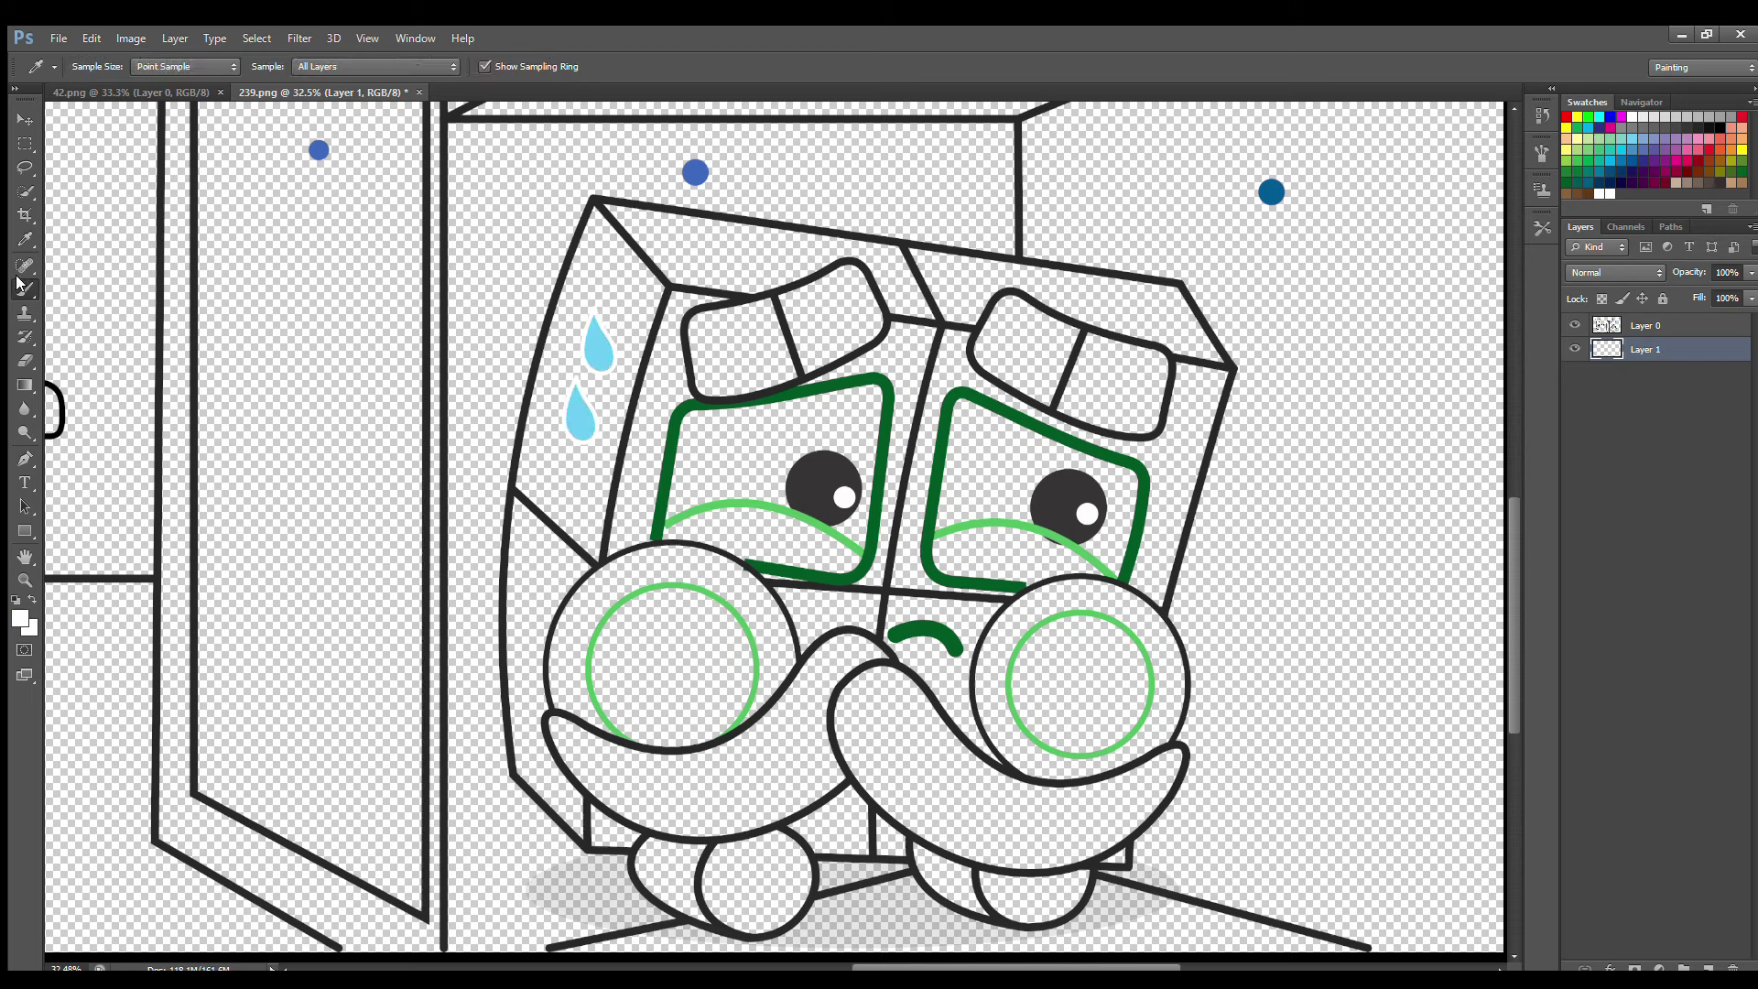
pyautogui.press('b')
pyautogui.moveTo(703, 426)
pyautogui.mouseDown()
pyautogui.moveTo(677, 515)
pyautogui.moveTo(742, 492)
pyautogui.moveTo(865, 540)
pyautogui.moveTo(875, 398)
pyautogui.moveTo(710, 427)
pyautogui.moveTo(862, 409)
pyautogui.moveTo(730, 465)
pyautogui.moveTo(771, 482)
pyautogui.moveTo(851, 452)
pyautogui.mouseUp()
pyautogui.moveTo(962, 411)
pyautogui.mouseDown()
pyautogui.moveTo(947, 531)
pyautogui.moveTo(991, 511)
pyautogui.moveTo(1117, 568)
pyautogui.moveTo(1130, 483)
pyautogui.moveTo(983, 419)
pyautogui.moveTo(1097, 493)
pyautogui.moveTo(974, 495)
pyautogui.moveTo(1070, 499)
pyautogui.mouseUp()
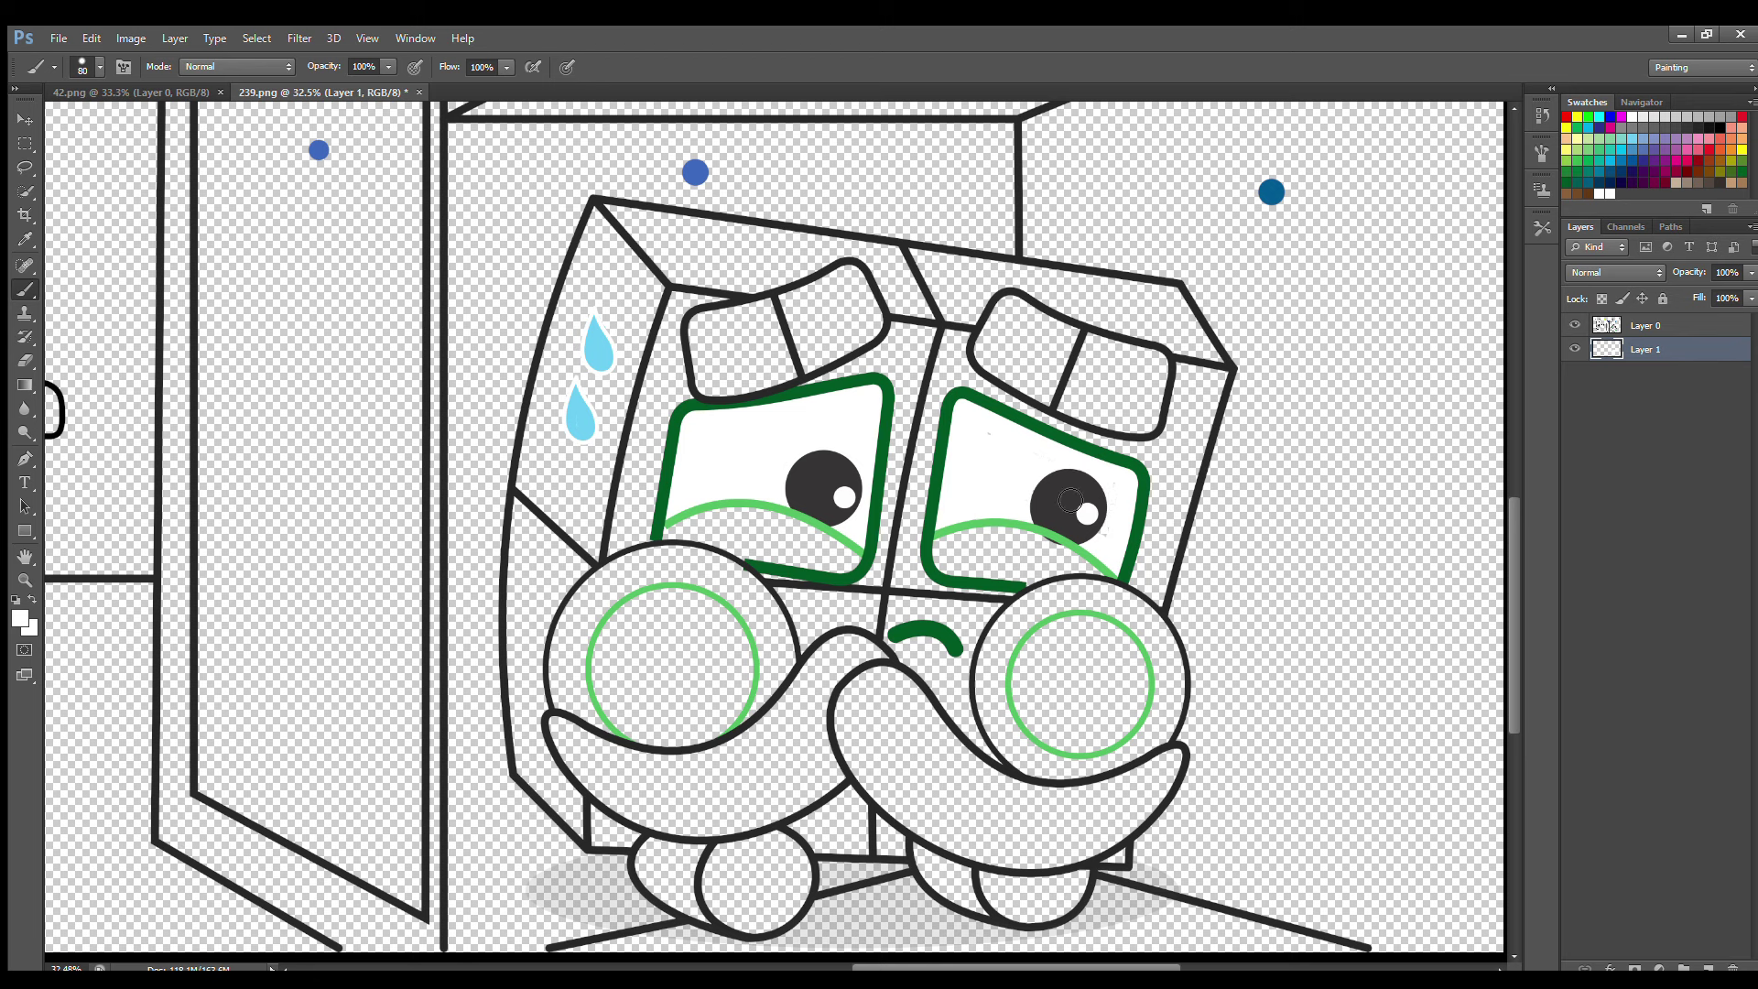
# Sample the dark green of the eye outline and fill both eyebrows with it.
pyautogui.keyDown('alt'); pyautogui.click(678, 430); pyautogui.keyUp('alt')
pyautogui.moveTo(701, 319)
pyautogui.mouseDown()
pyautogui.moveTo(724, 395)
pyautogui.moveTo(835, 361)
pyautogui.moveTo(872, 340)
pyautogui.moveTo(858, 281)
pyautogui.moveTo(716, 332)
pyautogui.moveTo(864, 306)
pyautogui.moveTo(777, 367)
pyautogui.mouseUp()
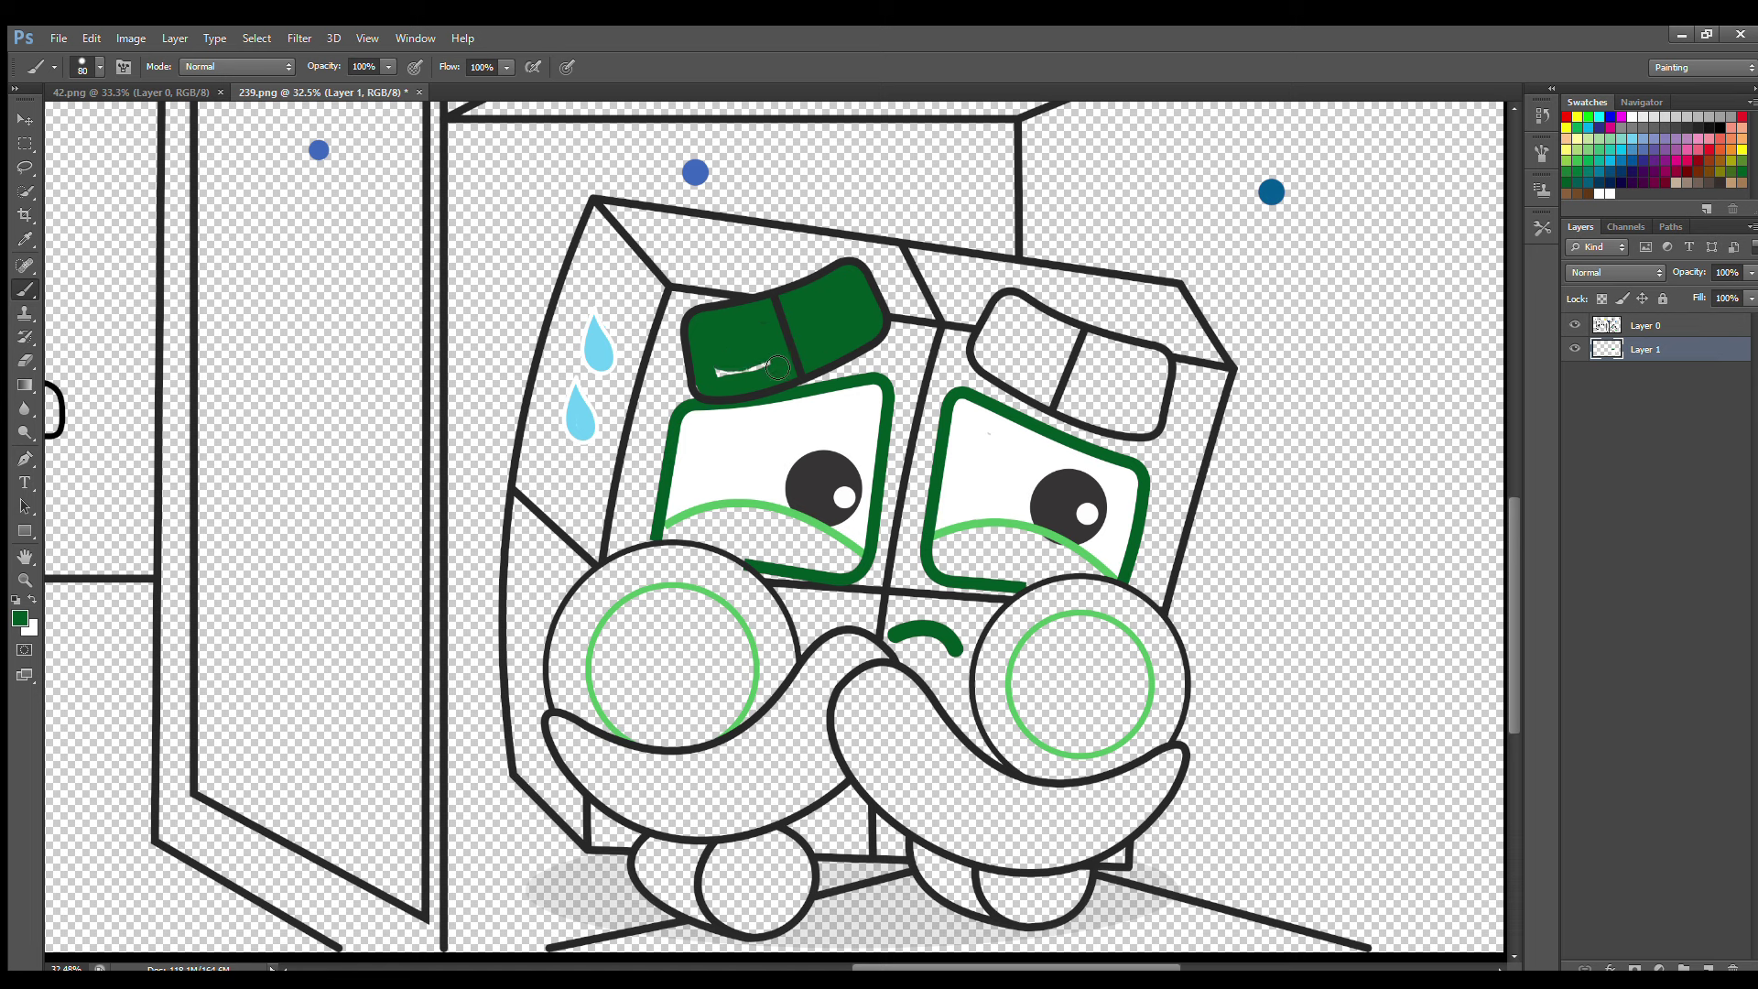
pyautogui.moveTo(1041, 310)
pyautogui.mouseDown()
pyautogui.moveTo(989, 365)
pyautogui.moveTo(1059, 407)
pyautogui.moveTo(1130, 432)
pyautogui.moveTo(1163, 398)
pyautogui.moveTo(1155, 361)
pyautogui.moveTo(1029, 317)
pyautogui.moveTo(1127, 374)
pyautogui.moveTo(1026, 343)
pyautogui.moveTo(1149, 400)
pyautogui.moveTo(1027, 354)
pyautogui.mouseUp()
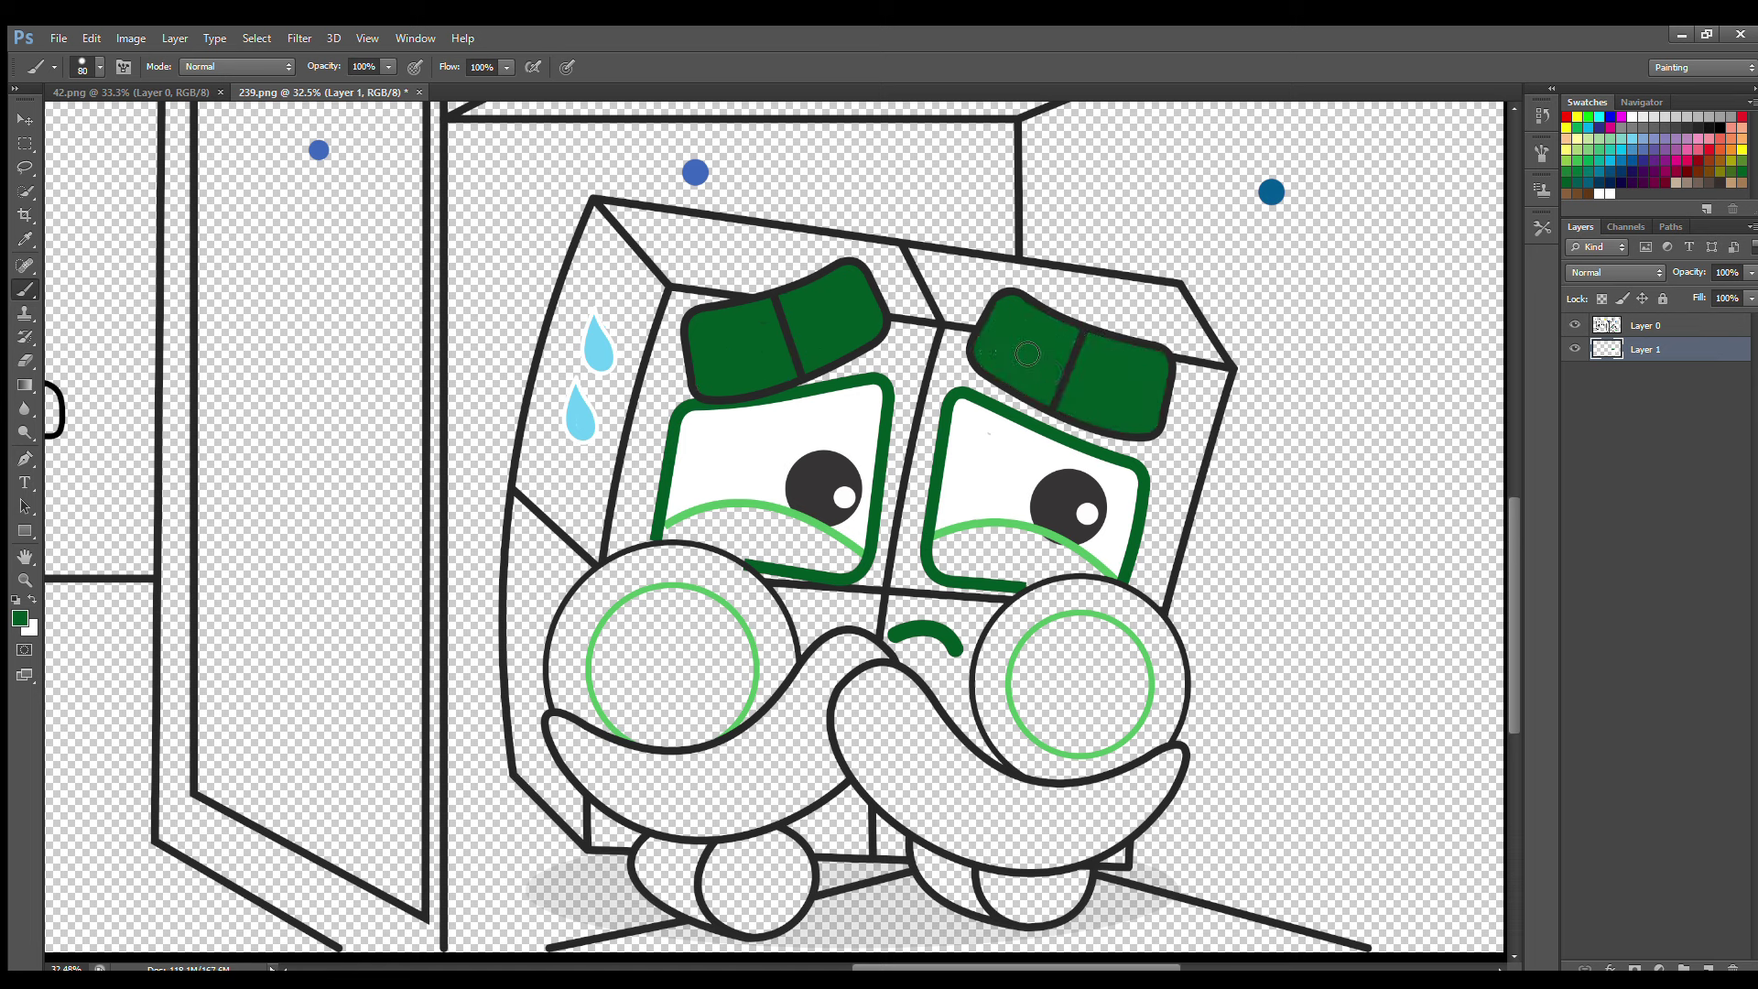
# Fill both halves of the mustache and the two front feet with the dark green, enlarging the brush for the feet.
pyautogui.moveTo(1179, 760)
pyautogui.mouseDown()
pyautogui.moveTo(1089, 801)
pyautogui.moveTo(1010, 789)
pyautogui.moveTo(921, 699)
pyautogui.moveTo(892, 682)
pyautogui.moveTo(857, 694)
pyautogui.moveTo(850, 736)
pyautogui.moveTo(888, 800)
pyautogui.moveTo(962, 847)
pyautogui.moveTo(1067, 863)
pyautogui.moveTo(1168, 803)
pyautogui.moveTo(922, 724)
pyautogui.moveTo(875, 746)
pyautogui.moveTo(1083, 843)
pyautogui.moveTo(887, 773)
pyautogui.moveTo(980, 809)
pyautogui.moveTo(919, 795)
pyautogui.mouseUp()
pyautogui.moveTo(553, 723)
pyautogui.mouseDown()
pyautogui.moveTo(616, 803)
pyautogui.moveTo(702, 835)
pyautogui.moveTo(844, 768)
pyautogui.mouseUp()
pyautogui.moveTo(893, 682)
pyautogui.mouseDown()
pyautogui.moveTo(830, 660)
pyautogui.moveTo(729, 758)
pyautogui.moveTo(659, 768)
pyautogui.moveTo(576, 733)
pyautogui.moveTo(644, 781)
pyautogui.moveTo(837, 705)
pyautogui.moveTo(634, 795)
pyautogui.moveTo(820, 774)
pyautogui.moveTo(728, 805)
pyautogui.moveTo(722, 902)
pyautogui.moveTo(770, 931)
pyautogui.moveTo(806, 895)
pyautogui.moveTo(792, 851)
pyautogui.moveTo(774, 893)
pyautogui.mouseUp()
pyautogui.press(']')
pyautogui.click(996, 879)
pyautogui.moveTo(1001, 882)
pyautogui.mouseDown()
pyautogui.moveTo(1038, 922)
pyautogui.moveTo(1078, 905)
pyautogui.moveTo(1018, 889)
pyautogui.mouseUp()
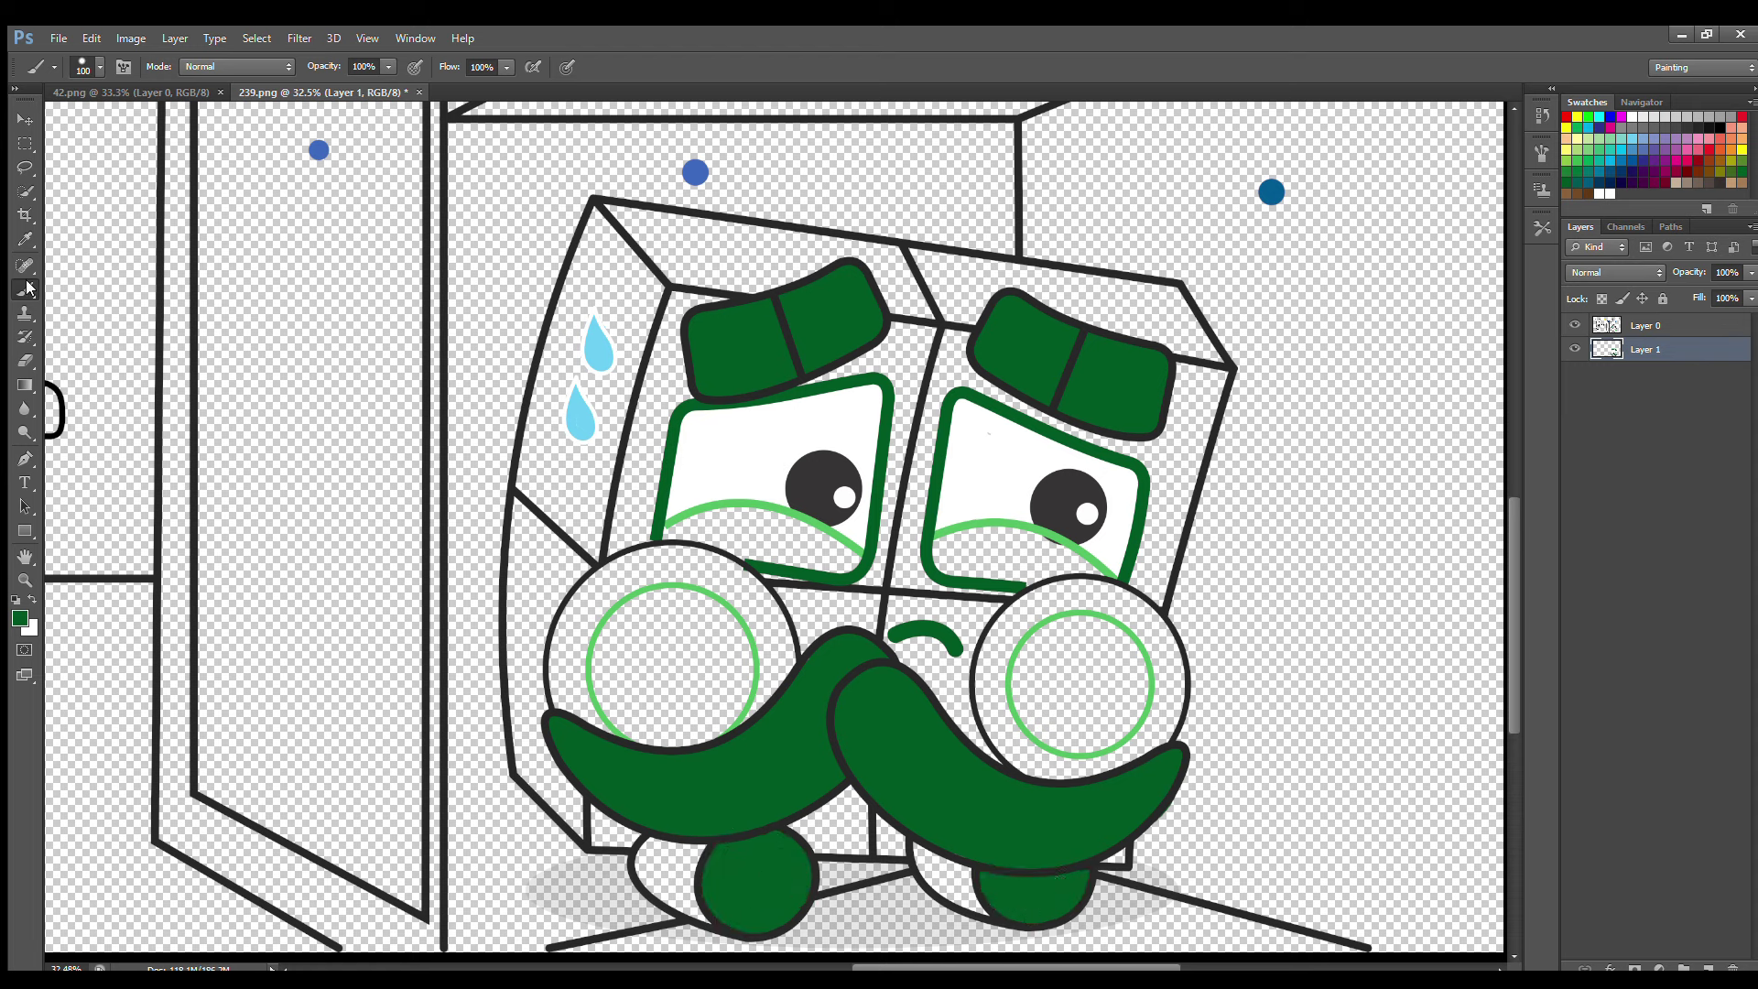
# Sample the light green of the cheek ring and fill both inner cheek circles, adding a new layer for the second one.
pyautogui.keyDown('alt'); pyautogui.click(1030, 633); pyautogui.keyUp('alt')
pyautogui.moveTo(1035, 641)
pyautogui.mouseDown()
pyautogui.moveTo(1046, 732)
pyautogui.moveTo(1101, 747)
pyautogui.moveTo(1141, 713)
pyautogui.moveTo(1139, 664)
pyautogui.moveTo(1099, 637)
pyautogui.moveTo(1049, 649)
pyautogui.moveTo(1118, 671)
pyautogui.moveTo(1071, 724)
pyautogui.mouseUp()
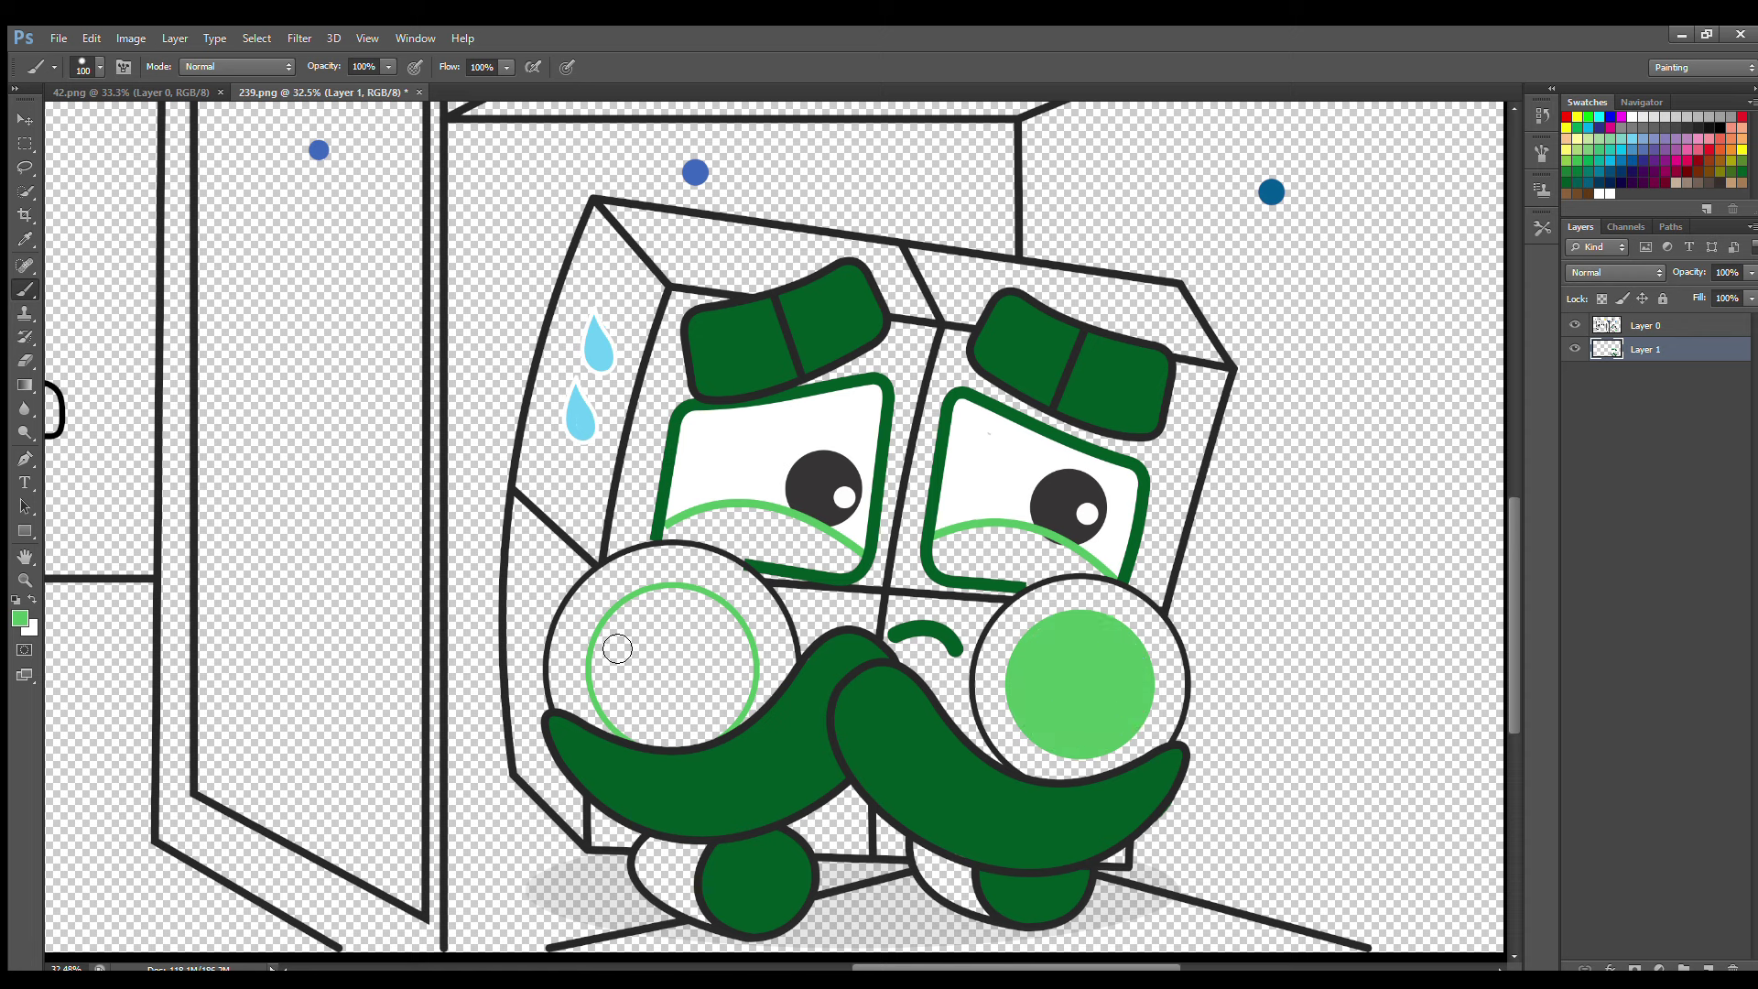
pyautogui.hotkey('ctrl', 'shift', 'alt', 'n')
pyautogui.moveTo(641, 615)
pyautogui.mouseDown()
pyautogui.moveTo(612, 670)
pyautogui.moveTo(625, 721)
pyautogui.moveTo(698, 744)
pyautogui.moveTo(746, 705)
pyautogui.moveTo(740, 643)
pyautogui.moveTo(698, 615)
pyautogui.moveTo(644, 623)
pyautogui.moveTo(703, 614)
pyautogui.moveTo(628, 669)
pyautogui.moveTo(732, 711)
pyautogui.mouseUp()
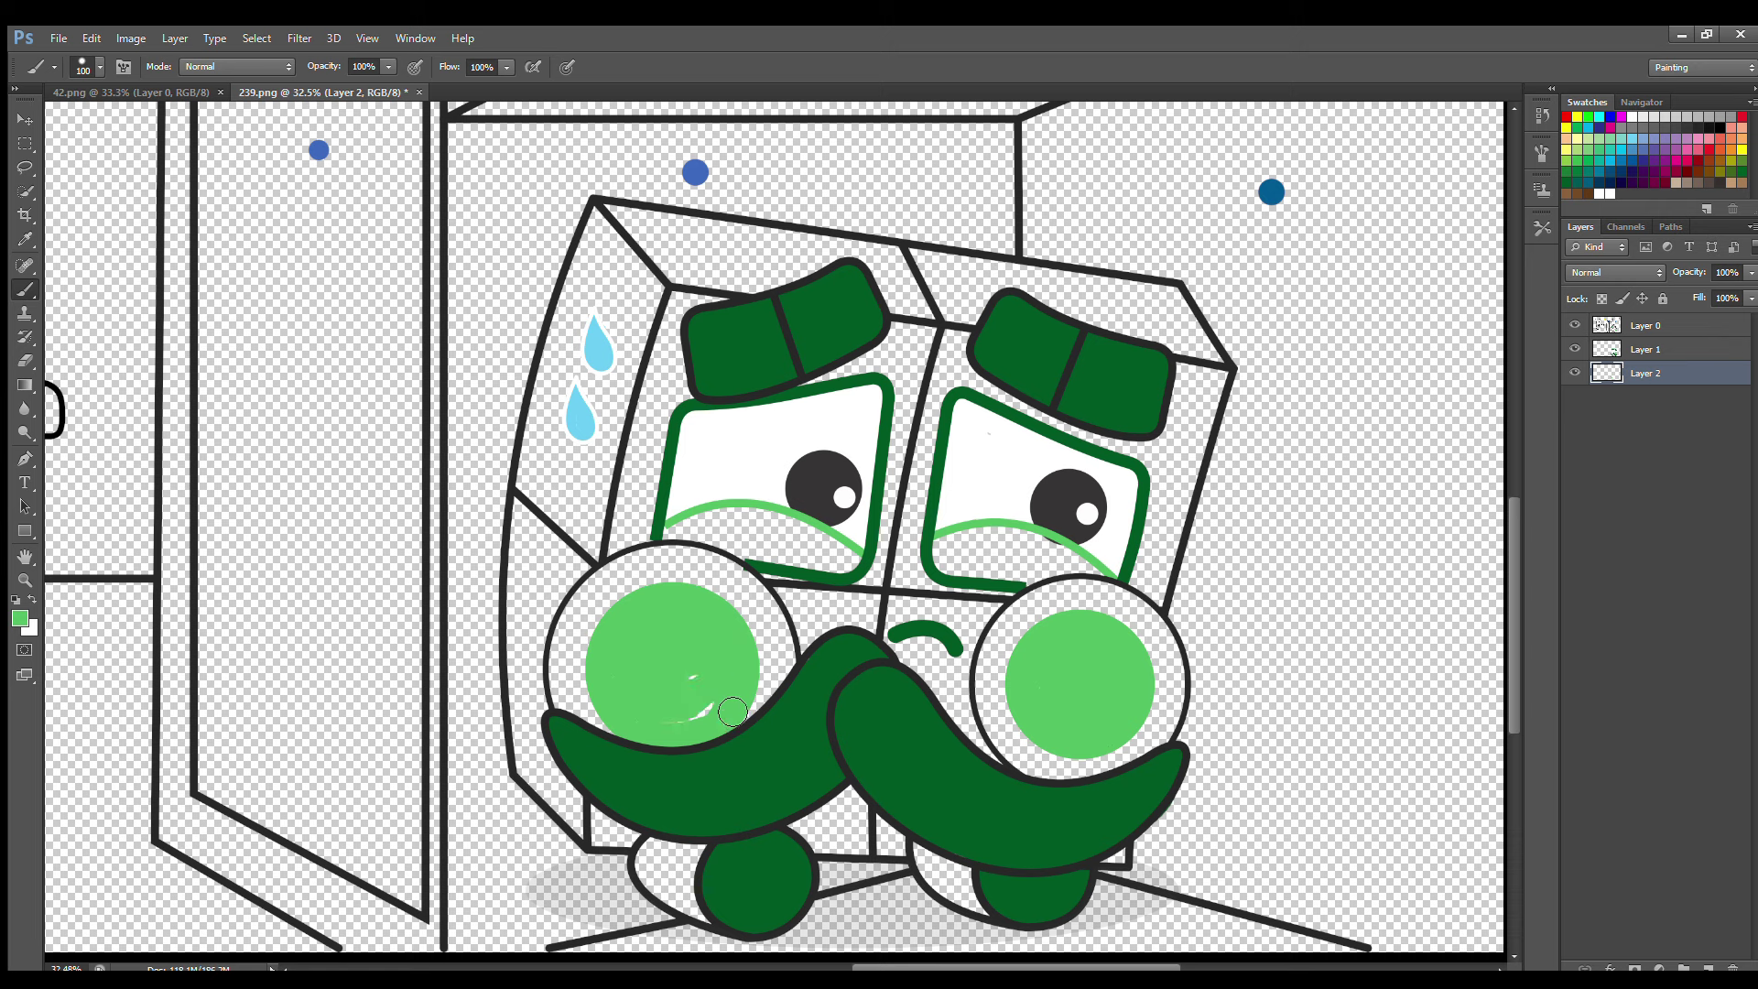
# Pick up the foot's green and paint the two rear feet in a darker shade of it.
pyautogui.press('i')
pyautogui.click(736, 870)
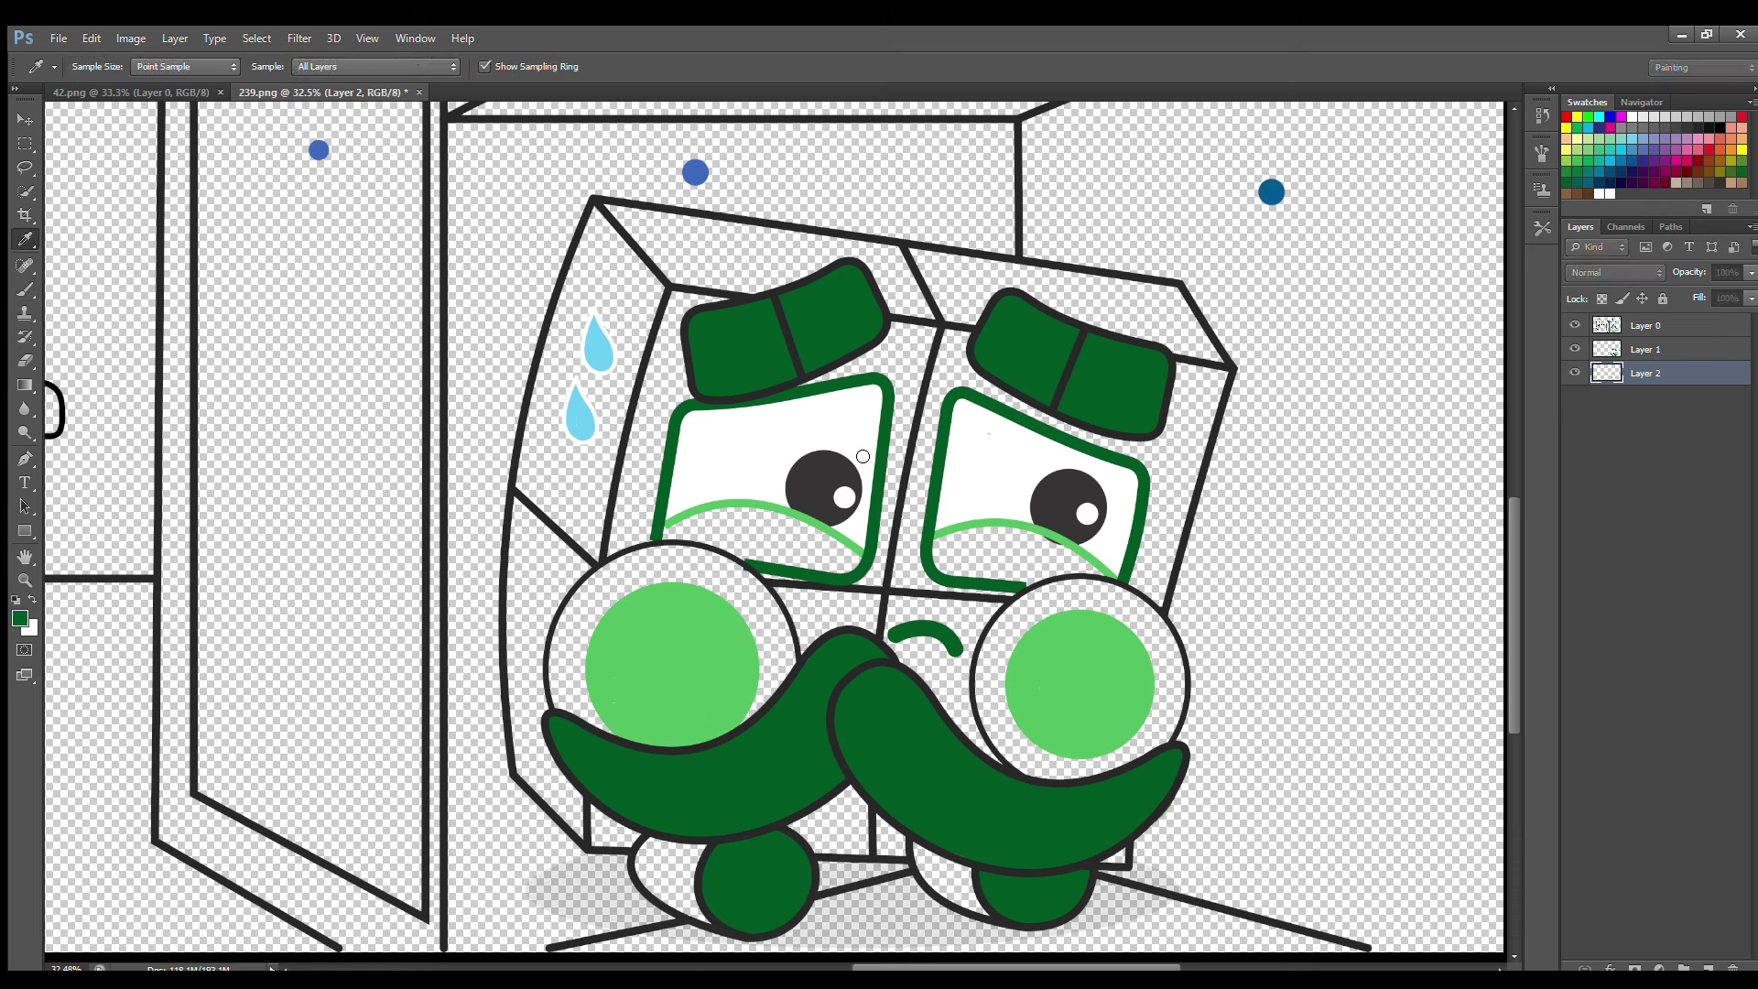
pyautogui.press('b')
pyautogui.moveTo(645, 842)
pyautogui.mouseDown()
pyautogui.moveTo(677, 902)
pyautogui.moveTo(717, 855)
pyautogui.moveTo(696, 893)
pyautogui.mouseUp()
pyautogui.moveTo(920, 843)
pyautogui.mouseDown()
pyautogui.moveTo(986, 896)
pyautogui.moveTo(978, 870)
pyautogui.mouseUp()
# Add a new layer and fill the outer rings of both cheeks with a medium green.
pyautogui.click(1707, 967)
pyautogui.press('i')
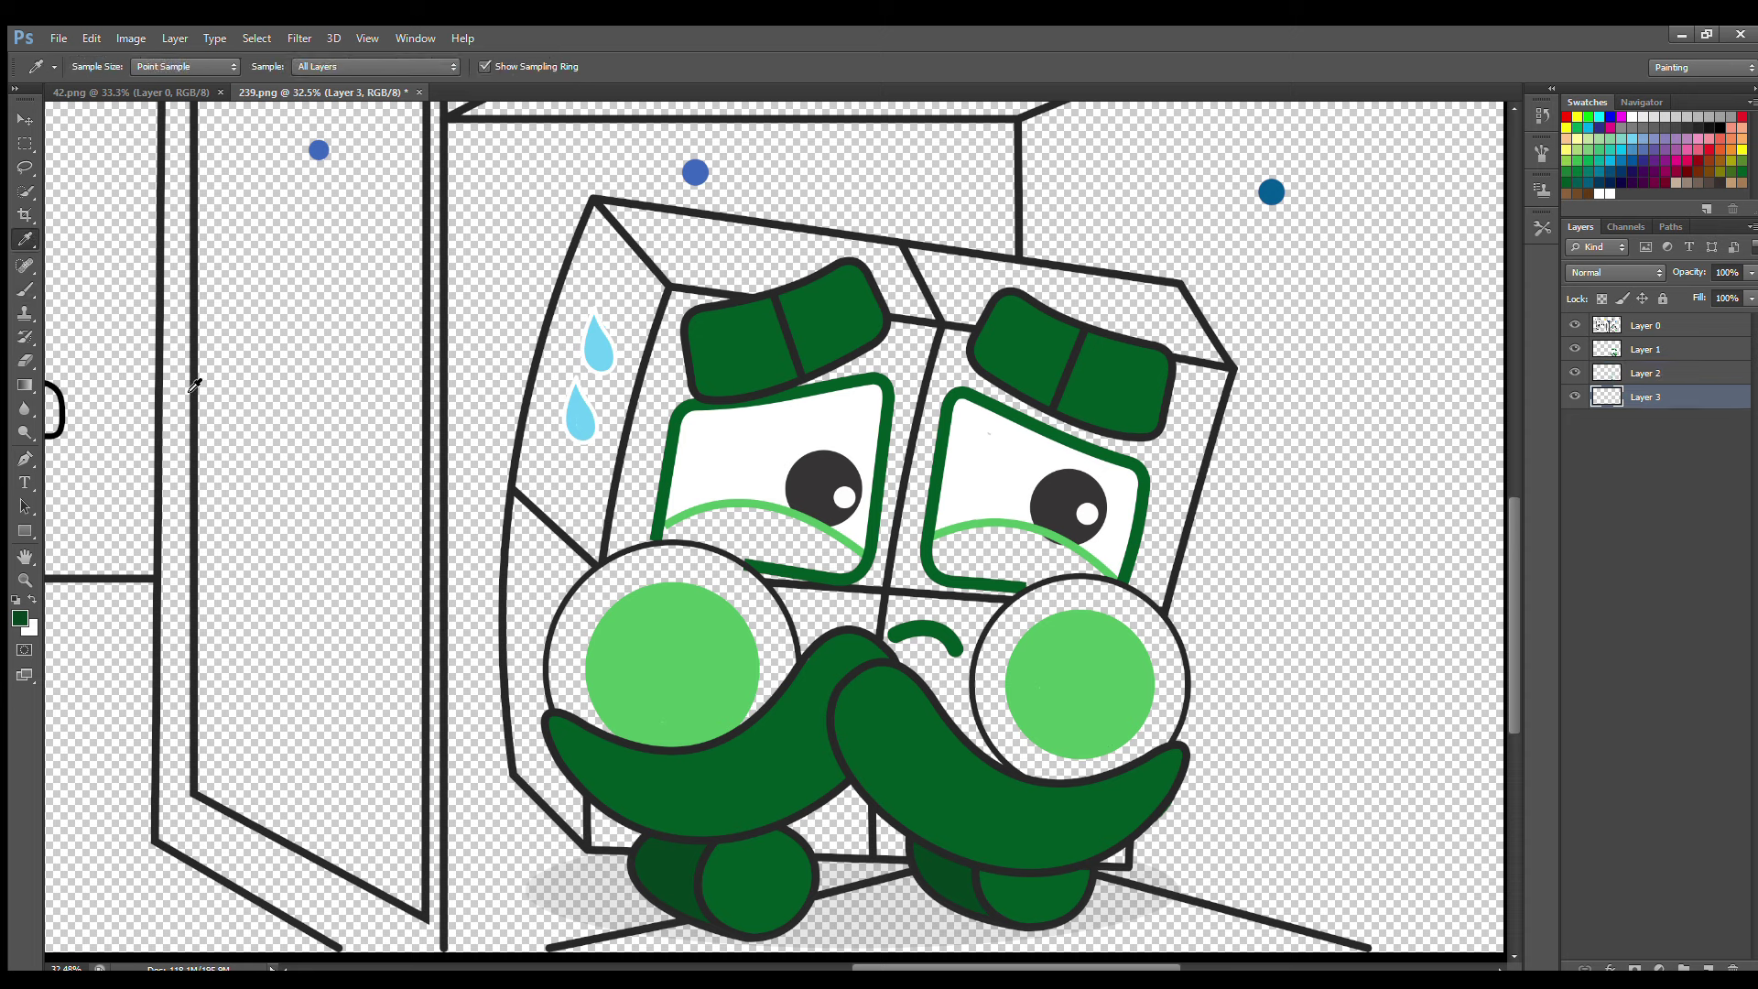
pyautogui.press('b')
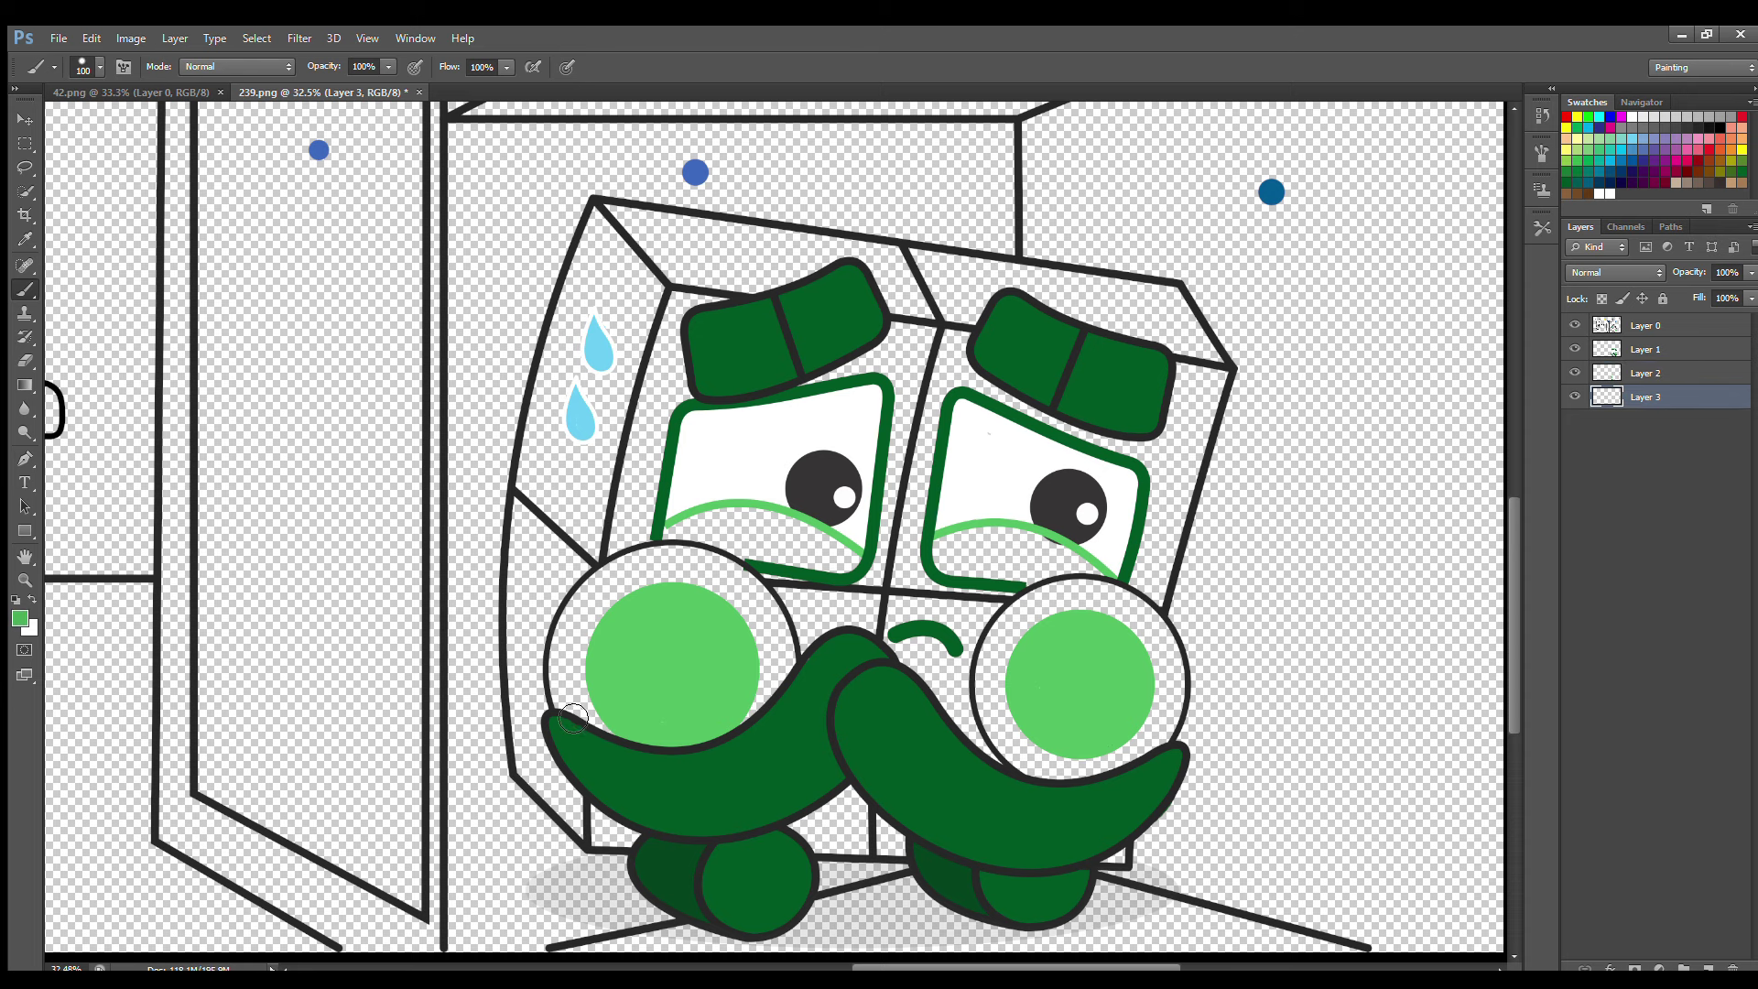
pyautogui.moveTo(568, 710)
pyautogui.mouseDown()
pyautogui.moveTo(597, 587)
pyautogui.moveTo(666, 554)
pyautogui.moveTo(768, 599)
pyautogui.moveTo(770, 646)
pyautogui.moveTo(595, 641)
pyautogui.moveTo(590, 723)
pyautogui.mouseUp()
pyautogui.moveTo(1080, 767)
pyautogui.mouseDown()
pyautogui.moveTo(1163, 723)
pyautogui.moveTo(1173, 659)
pyautogui.moveTo(1062, 586)
pyautogui.moveTo(1003, 625)
pyautogui.moveTo(978, 694)
pyautogui.moveTo(1069, 776)
pyautogui.moveTo(1012, 655)
pyautogui.moveTo(1068, 685)
pyautogui.mouseUp()
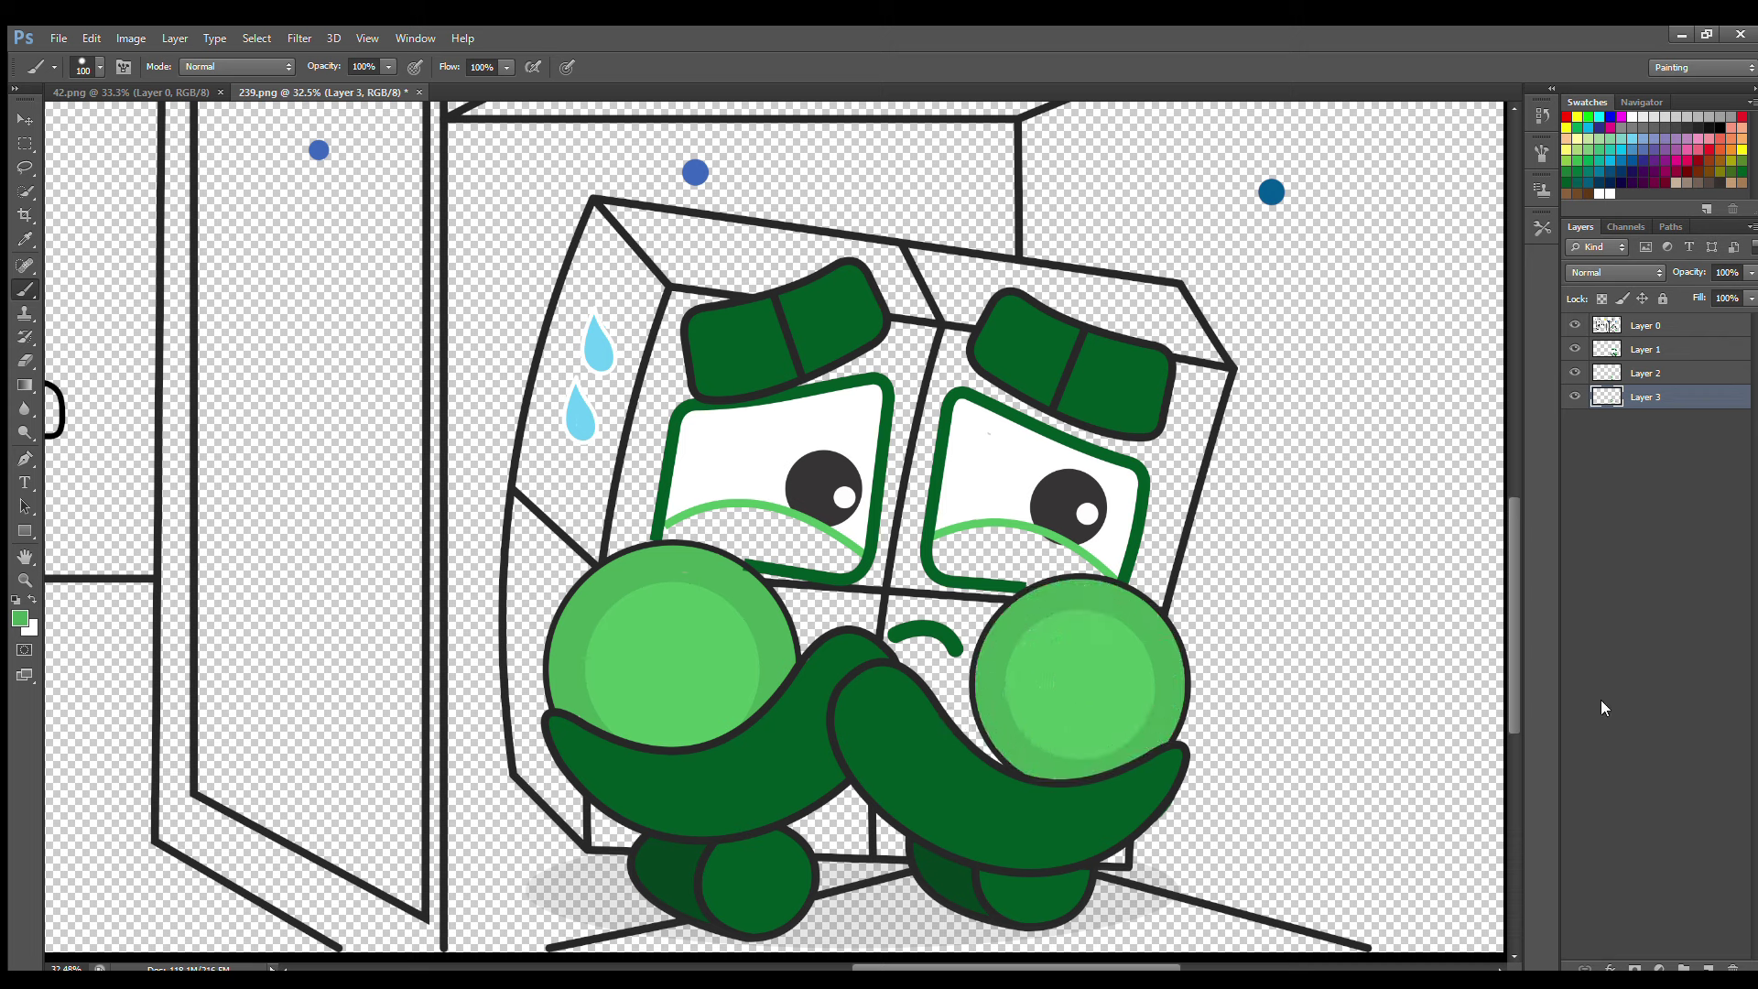
# Add a new layer and fill the lower eyelids of both eyes with light green.
pyautogui.click(1707, 968)
pyautogui.click(1648, 420)
pyautogui.press('i')
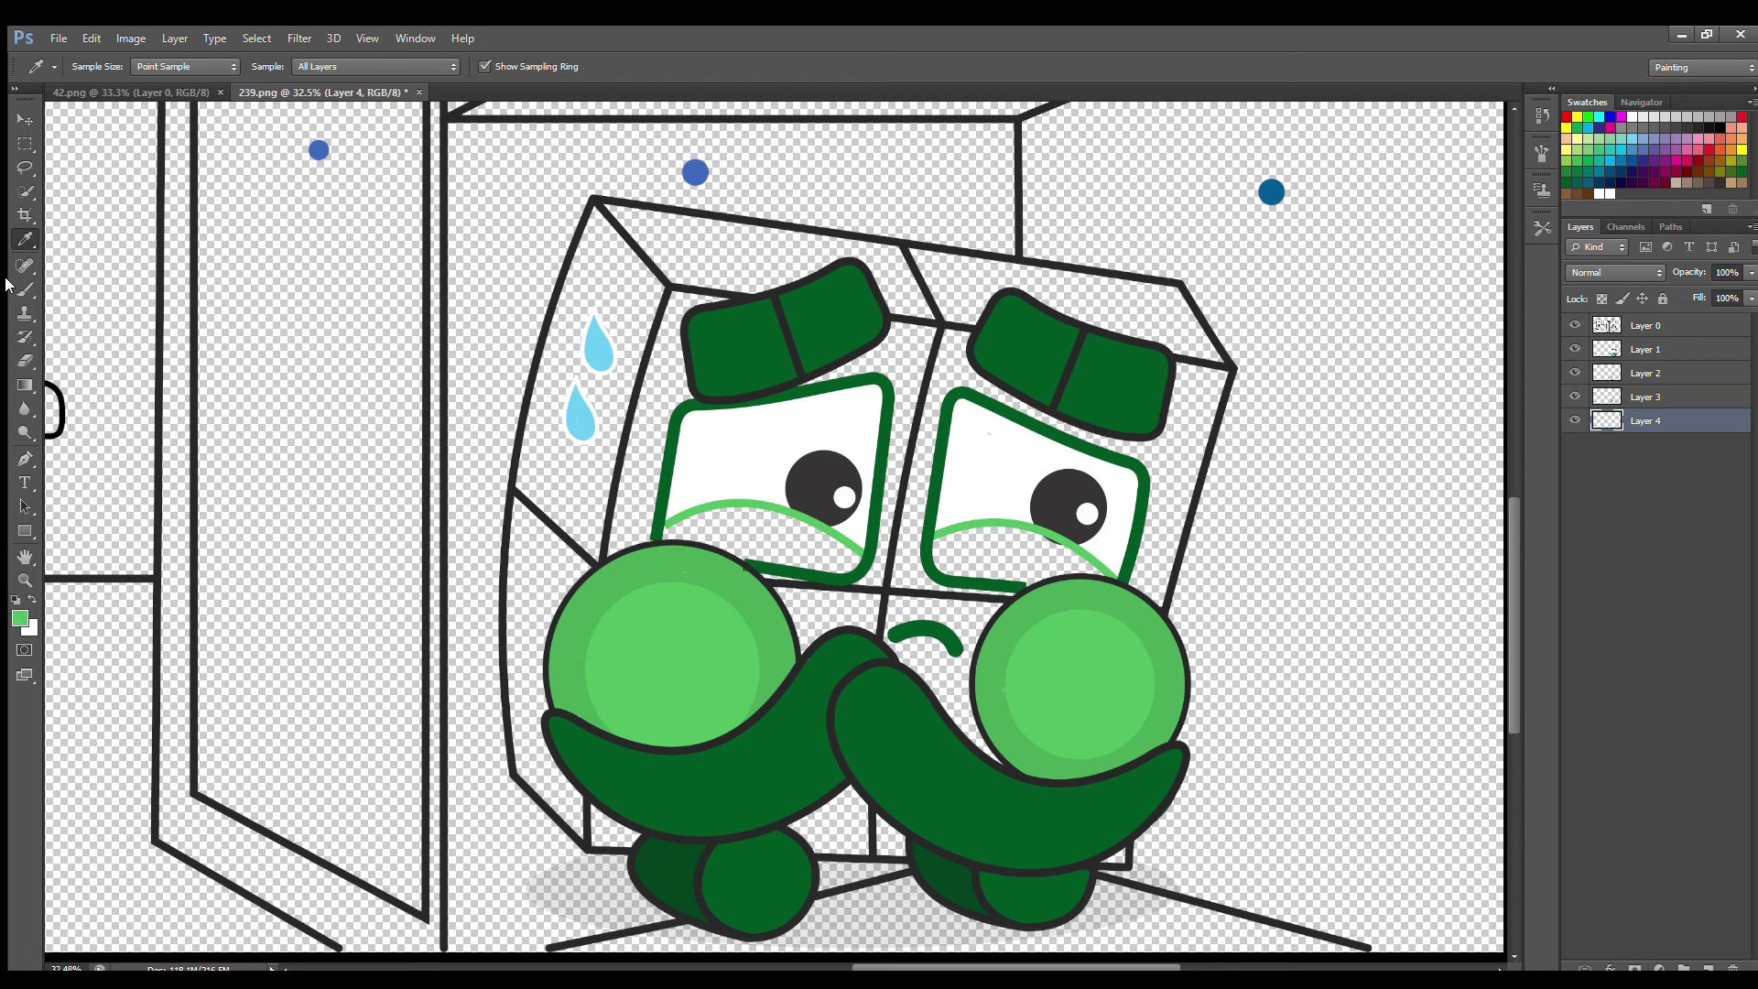
pyautogui.press('b')
pyautogui.moveTo(659, 517)
pyautogui.mouseDown()
pyautogui.moveTo(805, 540)
pyautogui.moveTo(863, 568)
pyautogui.moveTo(733, 550)
pyautogui.mouseUp()
pyautogui.moveTo(947, 549)
pyautogui.mouseDown()
pyautogui.moveTo(1013, 546)
pyautogui.moveTo(1091, 578)
pyautogui.moveTo(1044, 572)
pyautogui.mouseUp()
# Add a new layer below the others and fill the whole front face of the block character with bright light green.
pyautogui.click(1616, 325)
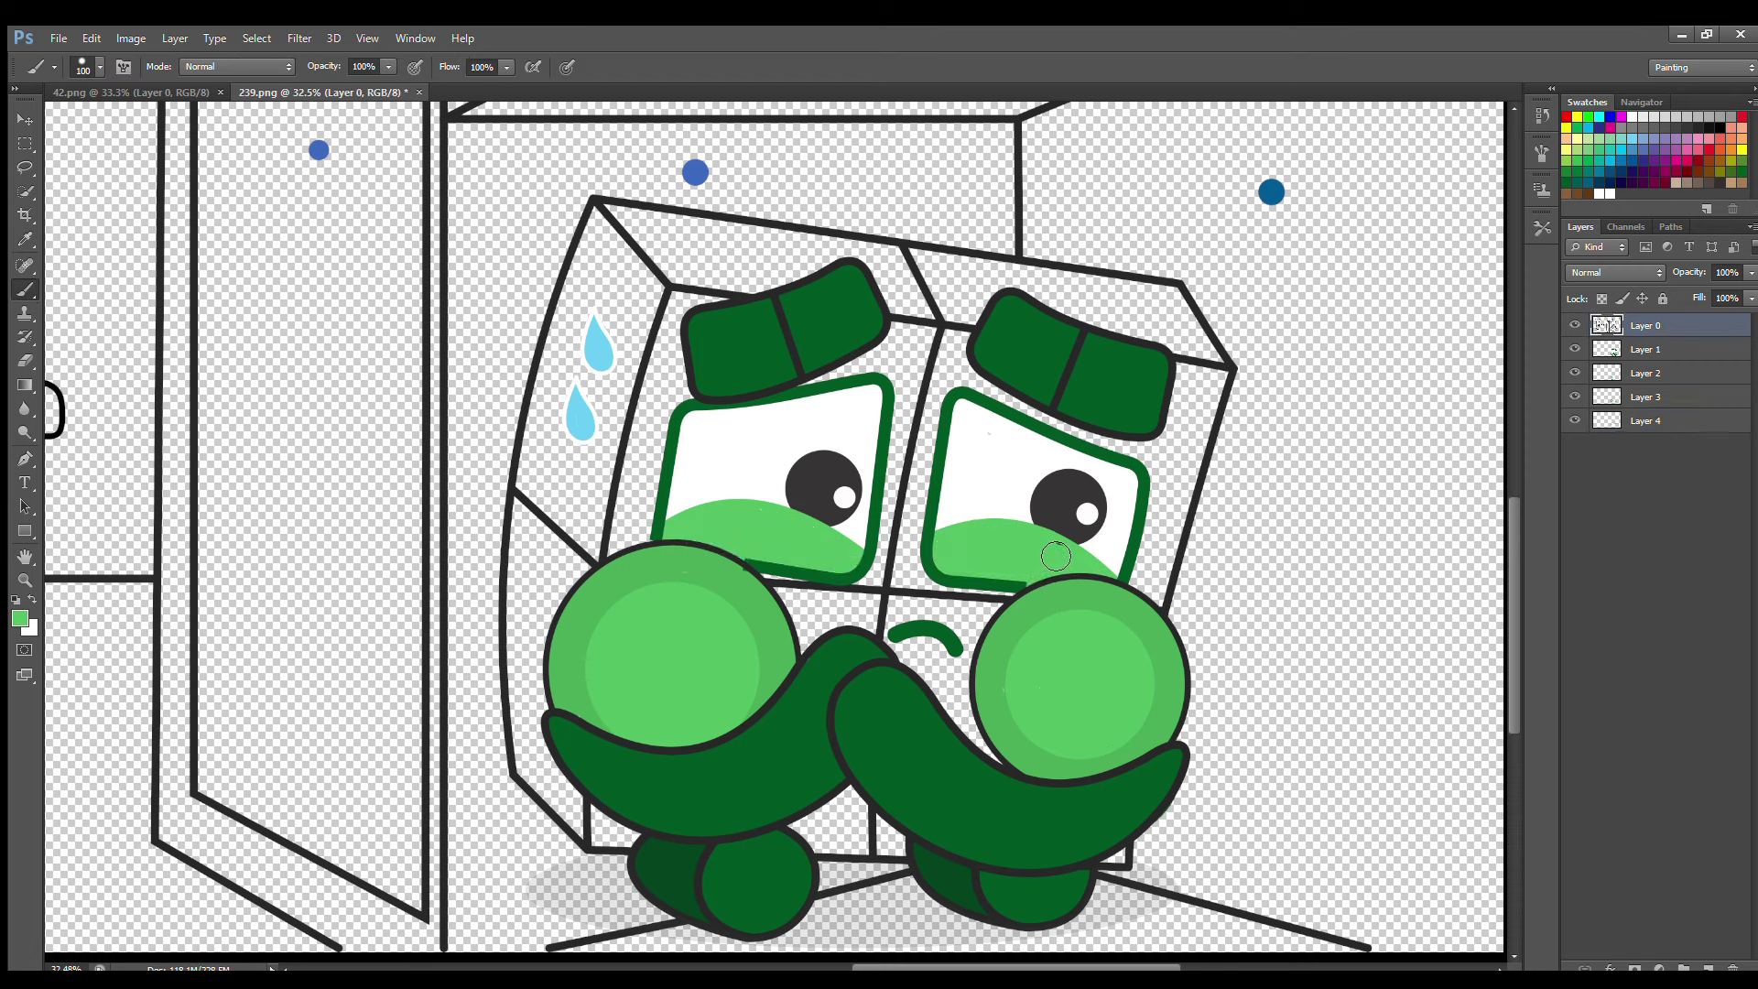
pyautogui.click(1672, 423)
pyautogui.hotkey('ctrl', 'shift', 'alt', 'n')
pyautogui.press('i')
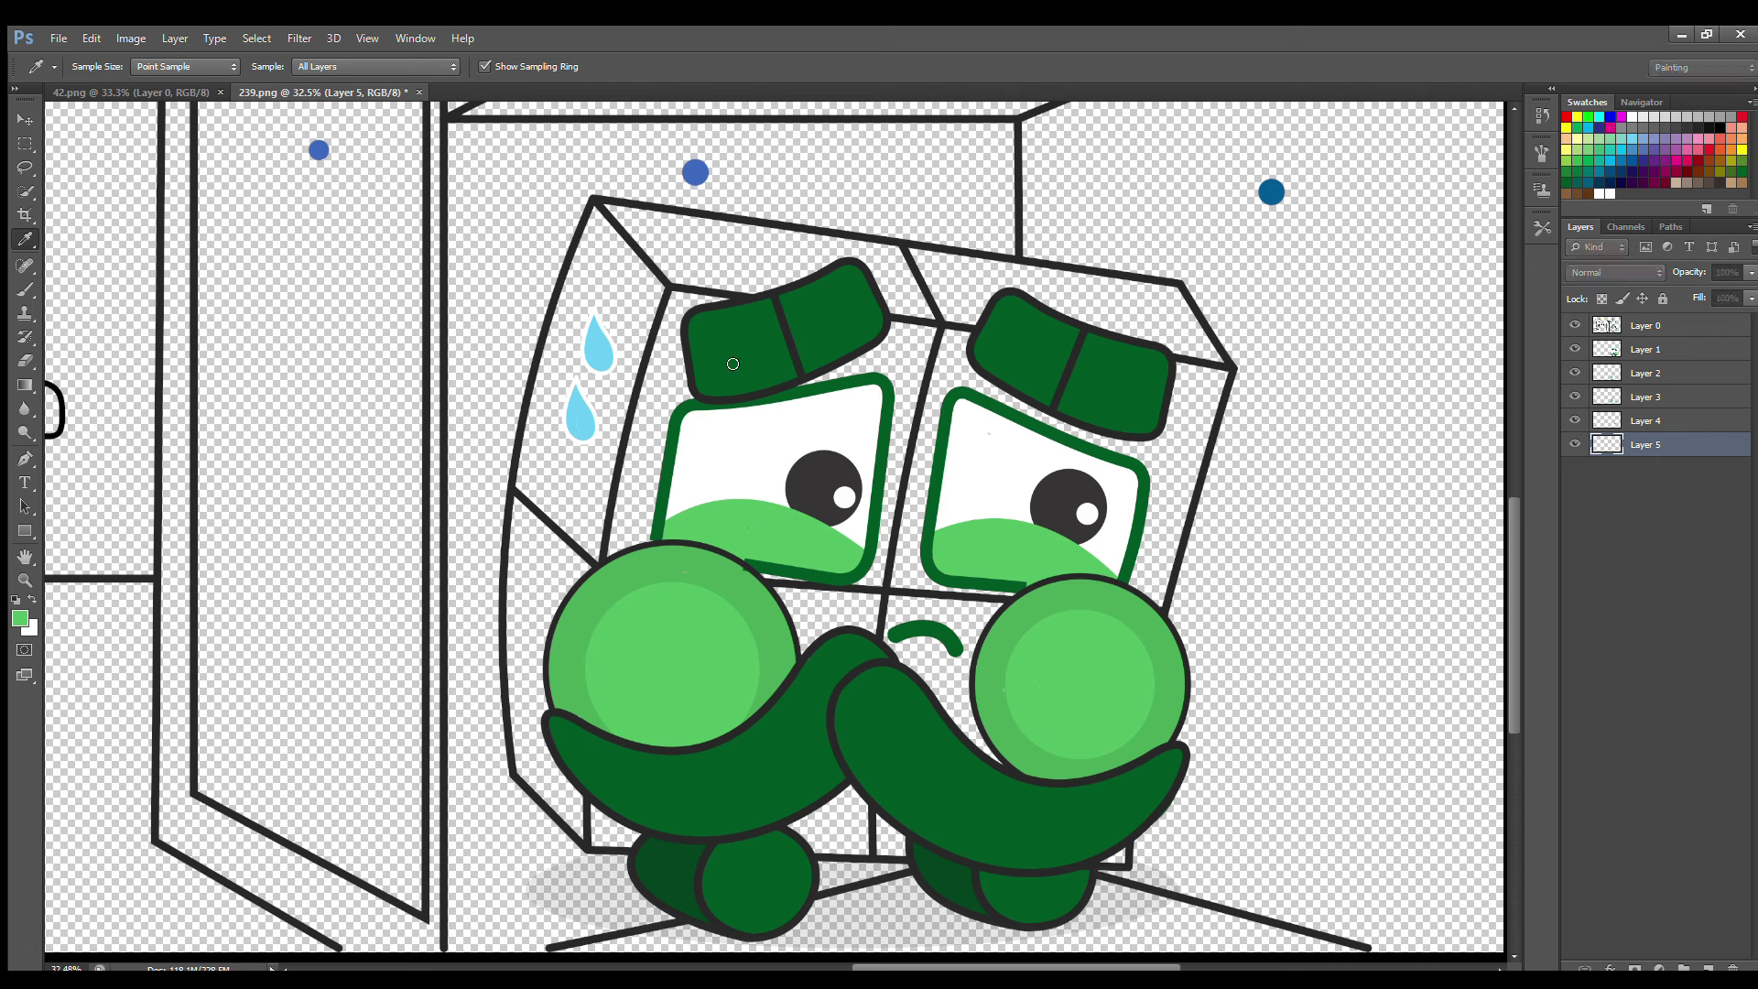
pyautogui.press('b')
pyautogui.moveTo(682, 295)
pyautogui.mouseDown()
pyautogui.moveTo(641, 481)
pyautogui.moveTo(682, 376)
pyautogui.moveTo(907, 332)
pyautogui.moveTo(1206, 377)
pyautogui.moveTo(1161, 604)
pyautogui.mouseUp()
pyautogui.moveTo(1097, 860)
pyautogui.mouseDown()
pyautogui.moveTo(812, 842)
pyautogui.moveTo(851, 809)
pyautogui.mouseUp()
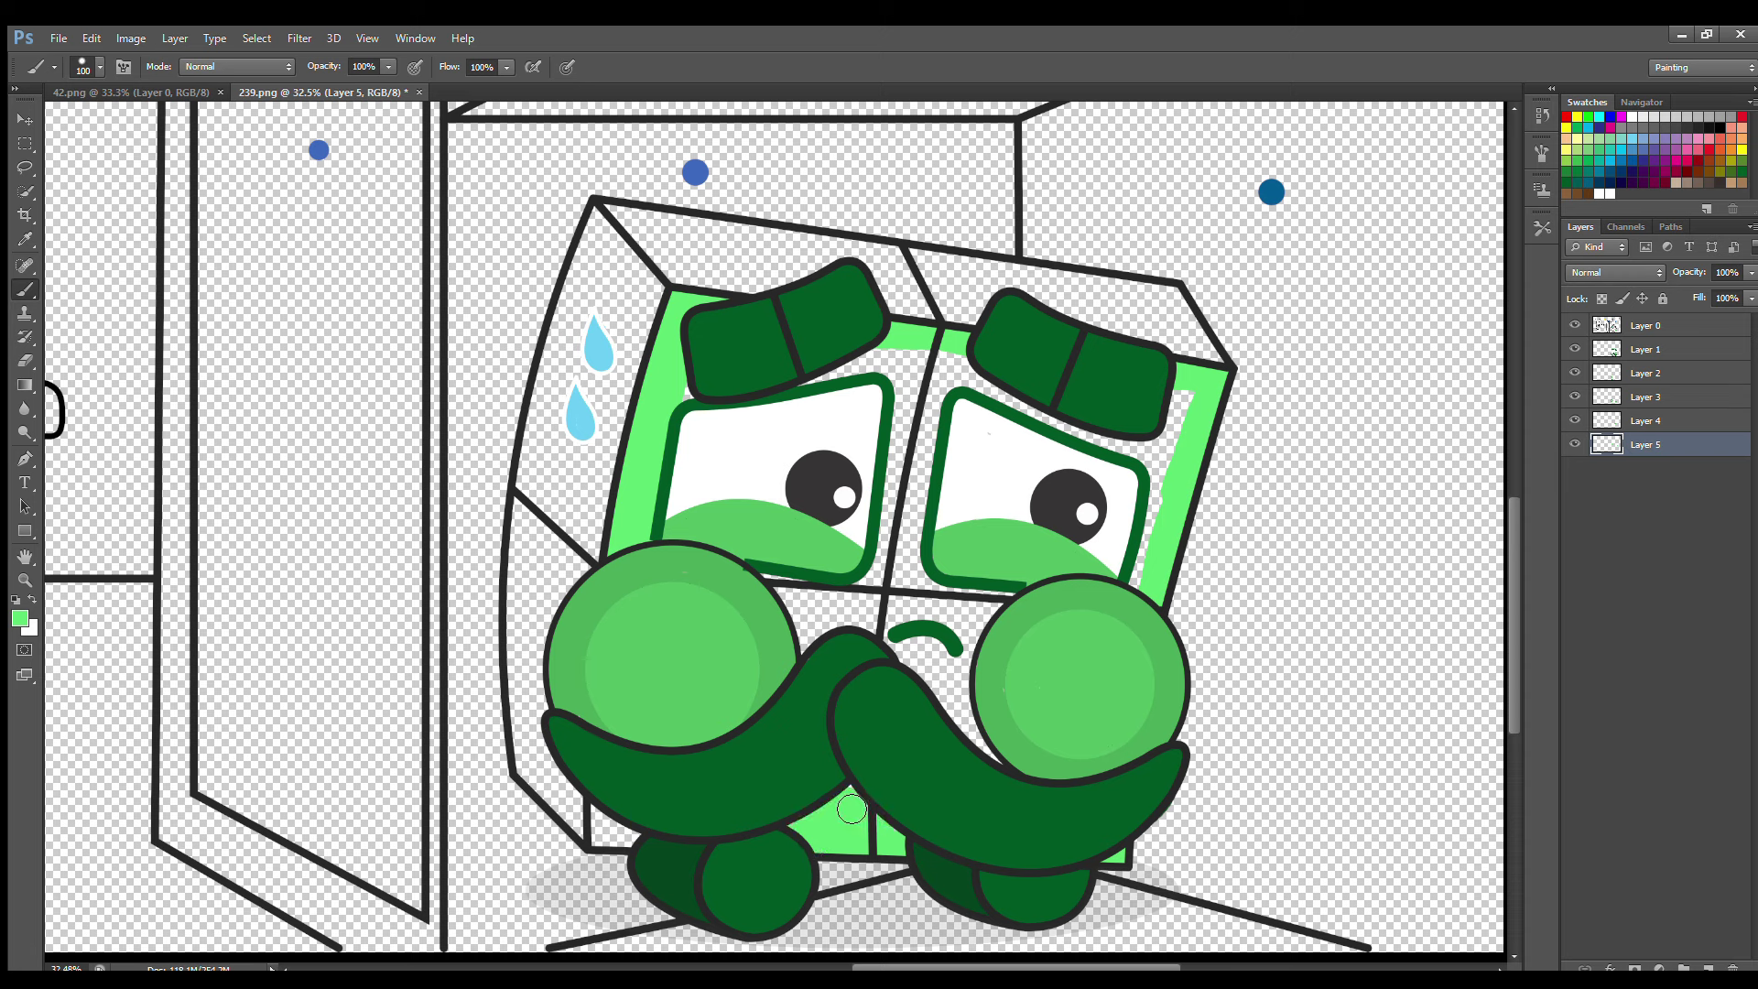
pyautogui.moveTo(625, 830)
pyautogui.mouseDown()
pyautogui.moveTo(662, 841)
pyautogui.moveTo(869, 620)
pyautogui.moveTo(995, 691)
pyautogui.moveTo(845, 608)
pyautogui.moveTo(939, 407)
pyautogui.moveTo(718, 397)
pyautogui.moveTo(1170, 411)
pyautogui.moveTo(998, 409)
pyautogui.moveTo(933, 571)
pyautogui.moveTo(1131, 623)
pyautogui.mouseUp()
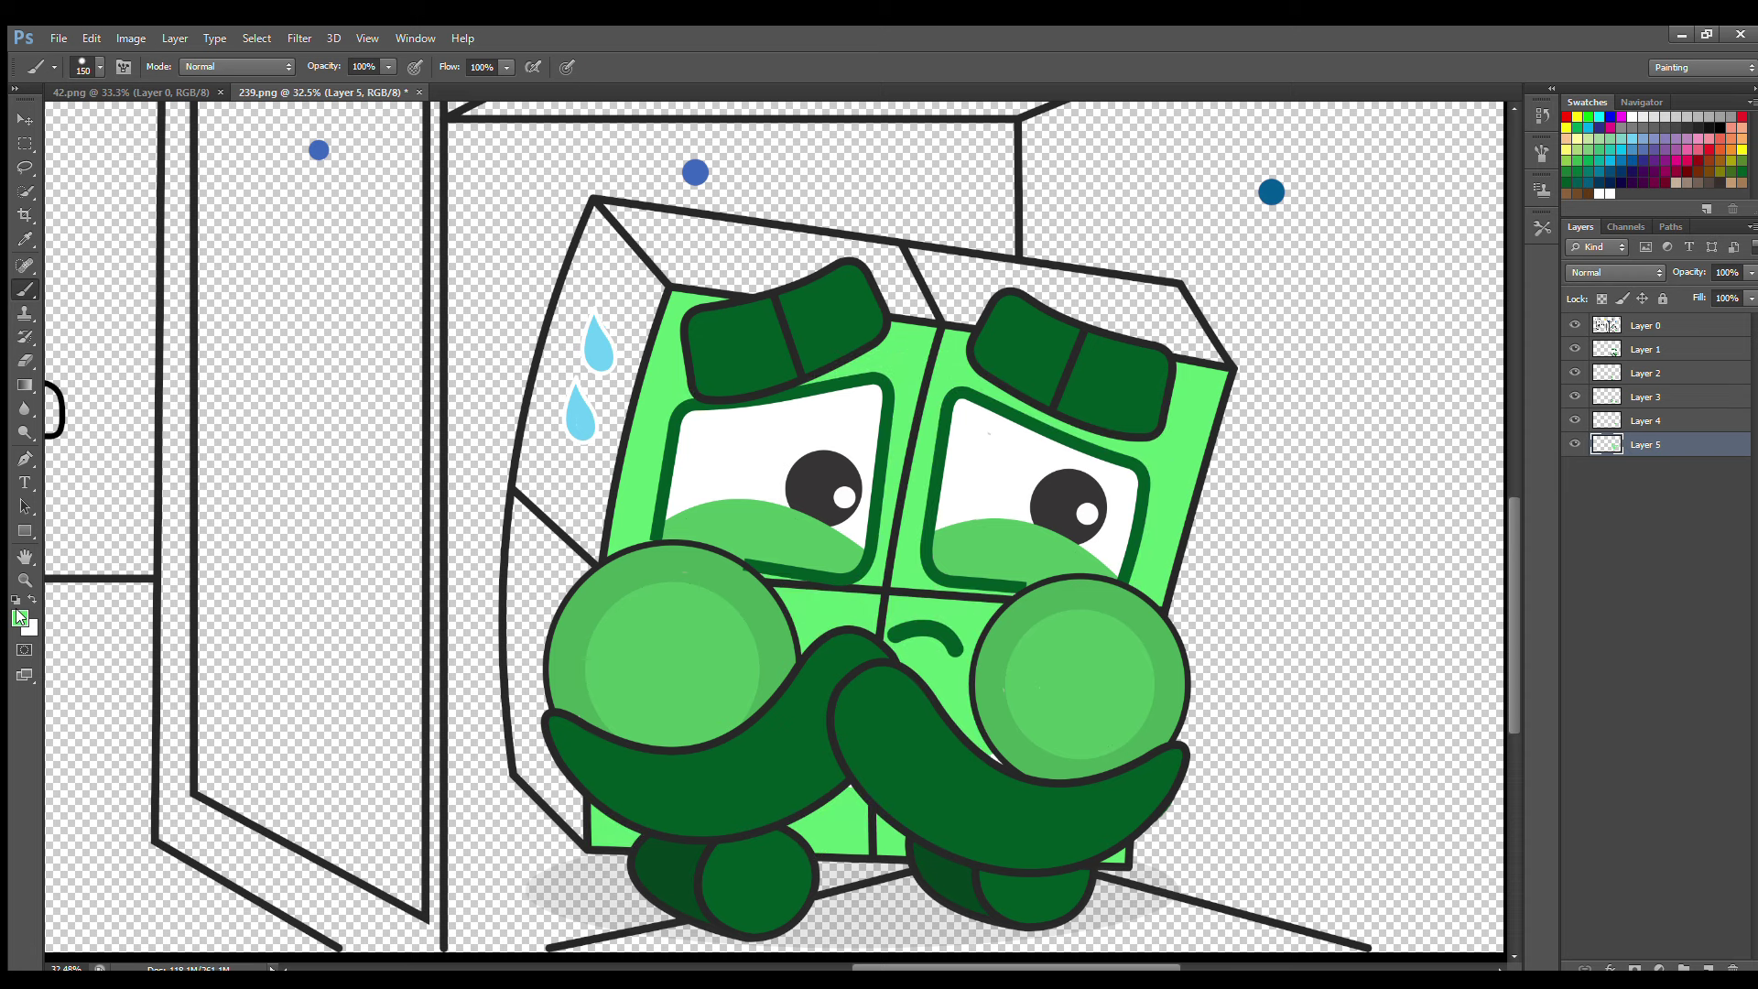
# Add a new layer and paint the block character's top and side faces a medium green.
pyautogui.press('i')
pyautogui.press('b')
pyautogui.click(1707, 968)
pyautogui.moveTo(1223, 389)
pyautogui.mouseDown()
pyautogui.moveTo(1199, 346)
pyautogui.moveTo(1146, 317)
pyautogui.moveTo(628, 237)
pyautogui.moveTo(576, 375)
pyautogui.moveTo(542, 565)
pyautogui.moveTo(550, 769)
pyautogui.moveTo(578, 805)
pyautogui.moveTo(606, 832)
pyautogui.moveTo(583, 725)
pyautogui.moveTo(627, 352)
pyautogui.moveTo(641, 453)
pyautogui.moveTo(689, 283)
pyautogui.moveTo(1154, 350)
pyautogui.moveTo(1050, 365)
pyautogui.mouseUp()
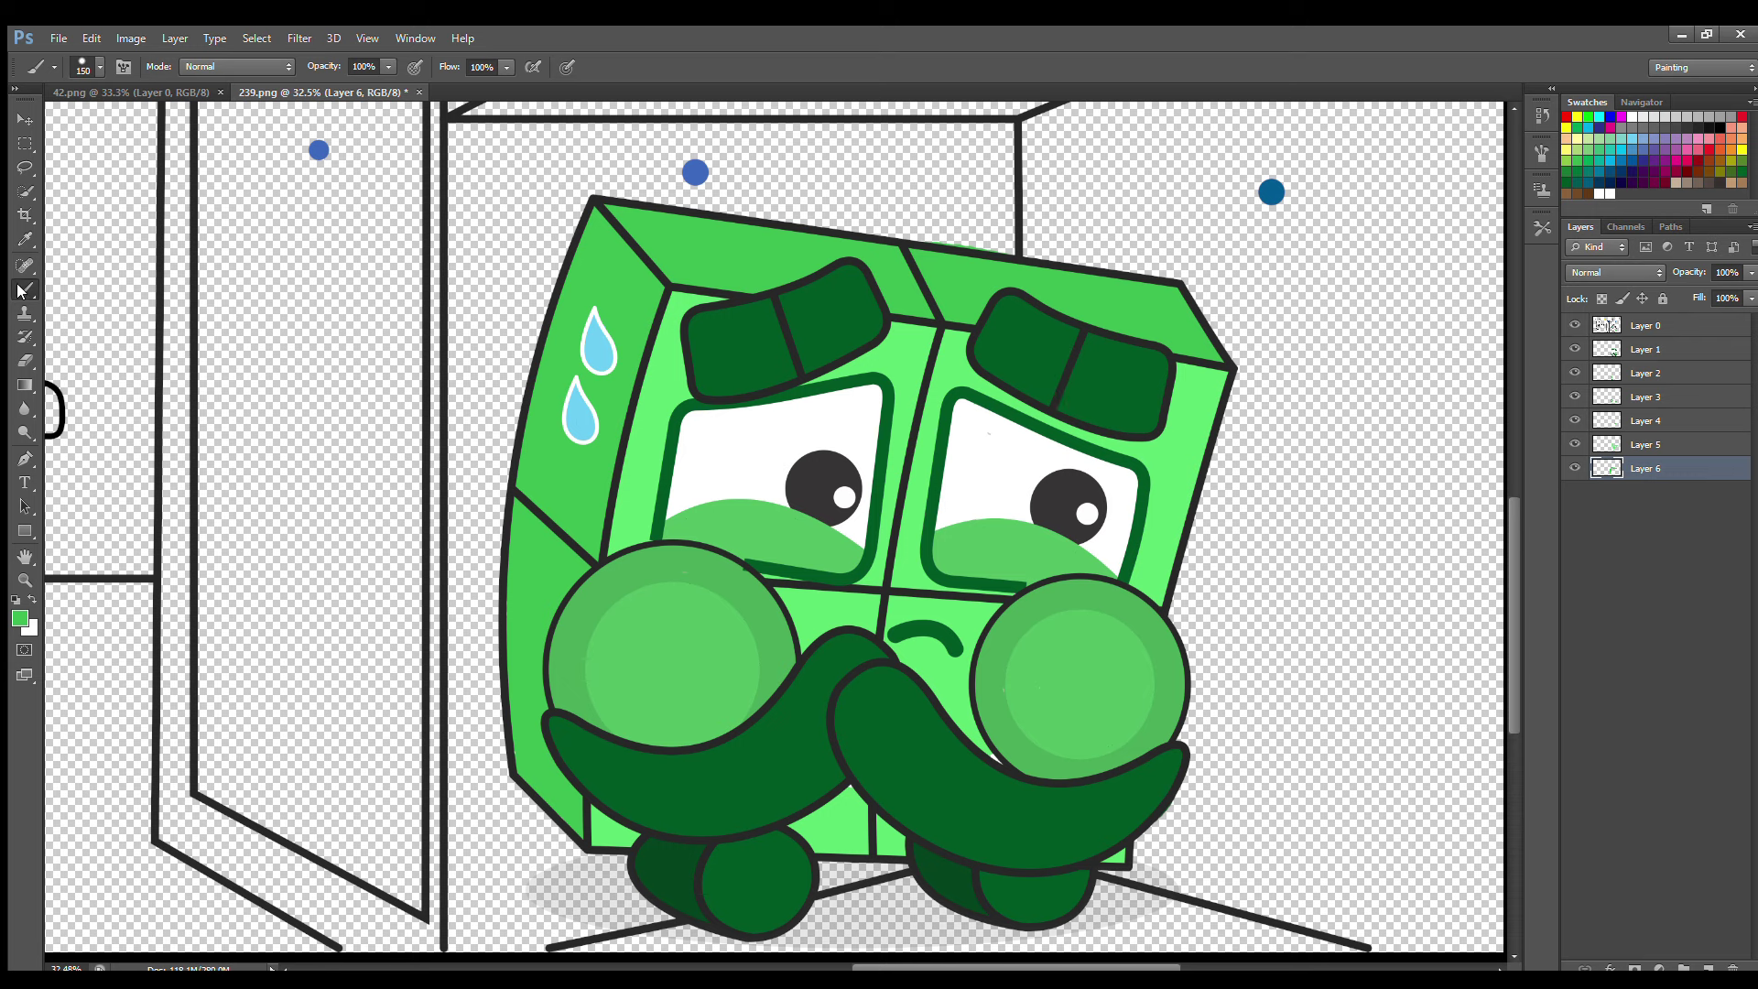
pyautogui.press('e')
# On Layer 1, paint the gaps at the corners of the zombie's mouth black with a smaller brush.
pyautogui.hscroll(-10, 1094, 933)
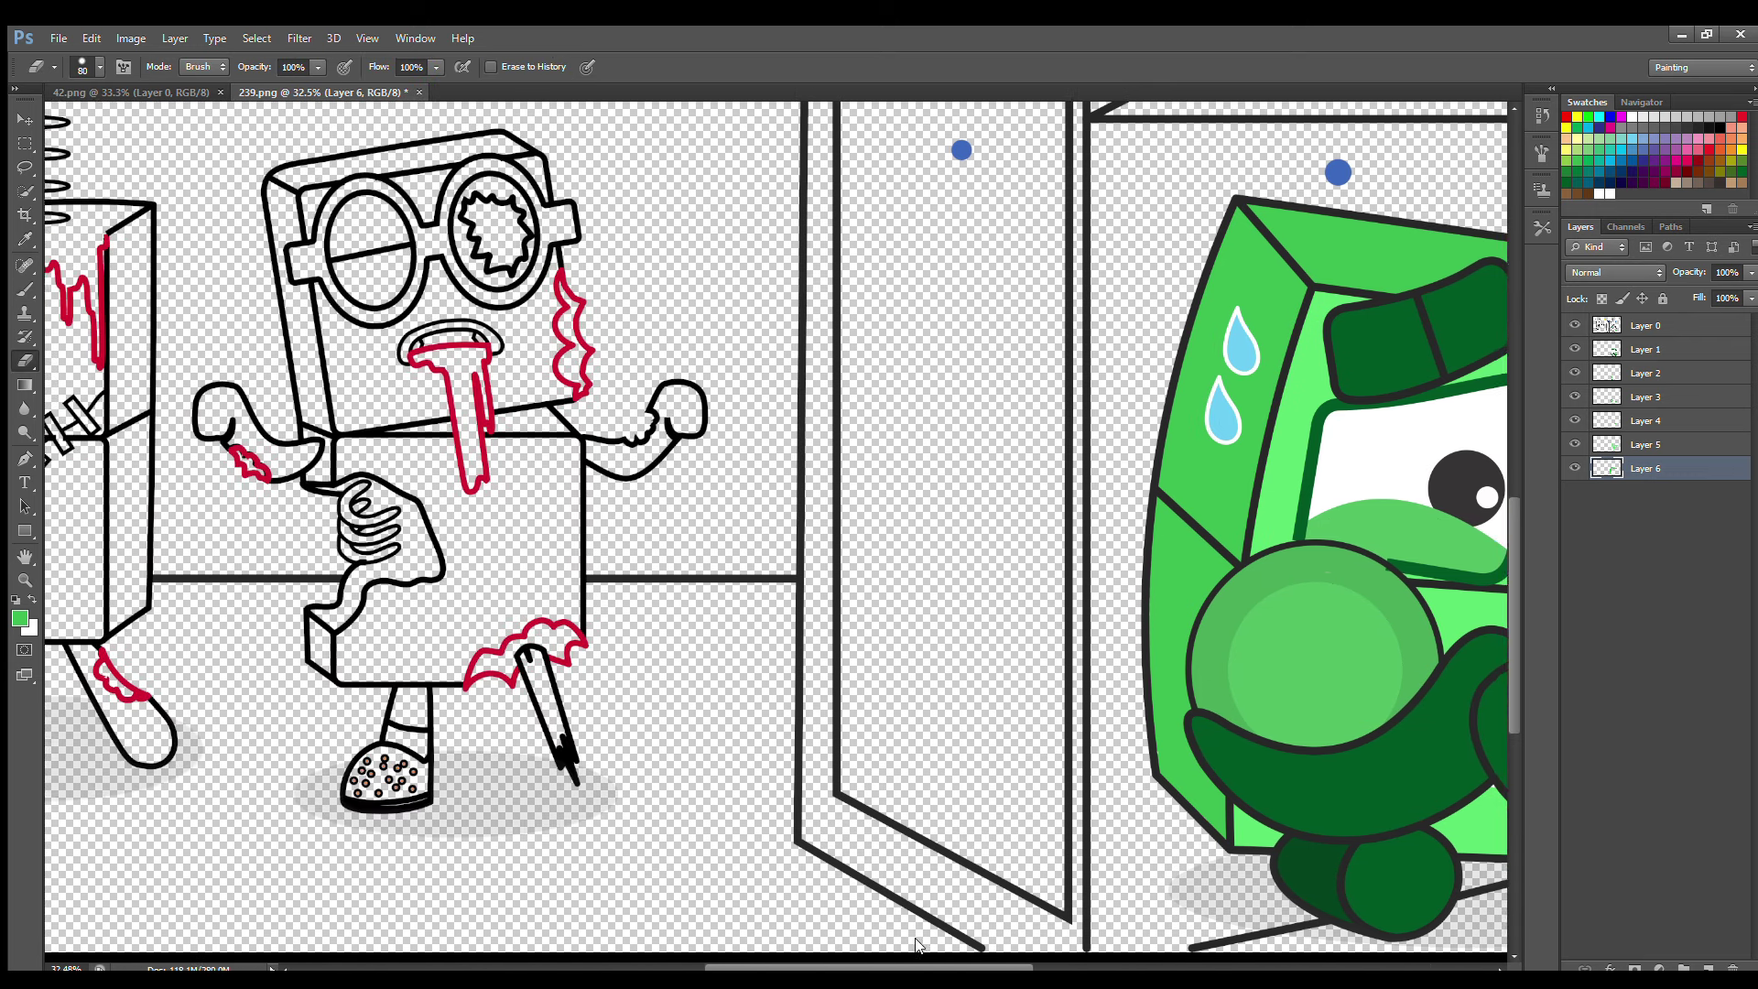
pyautogui.hscroll(-5, 1094, 933)
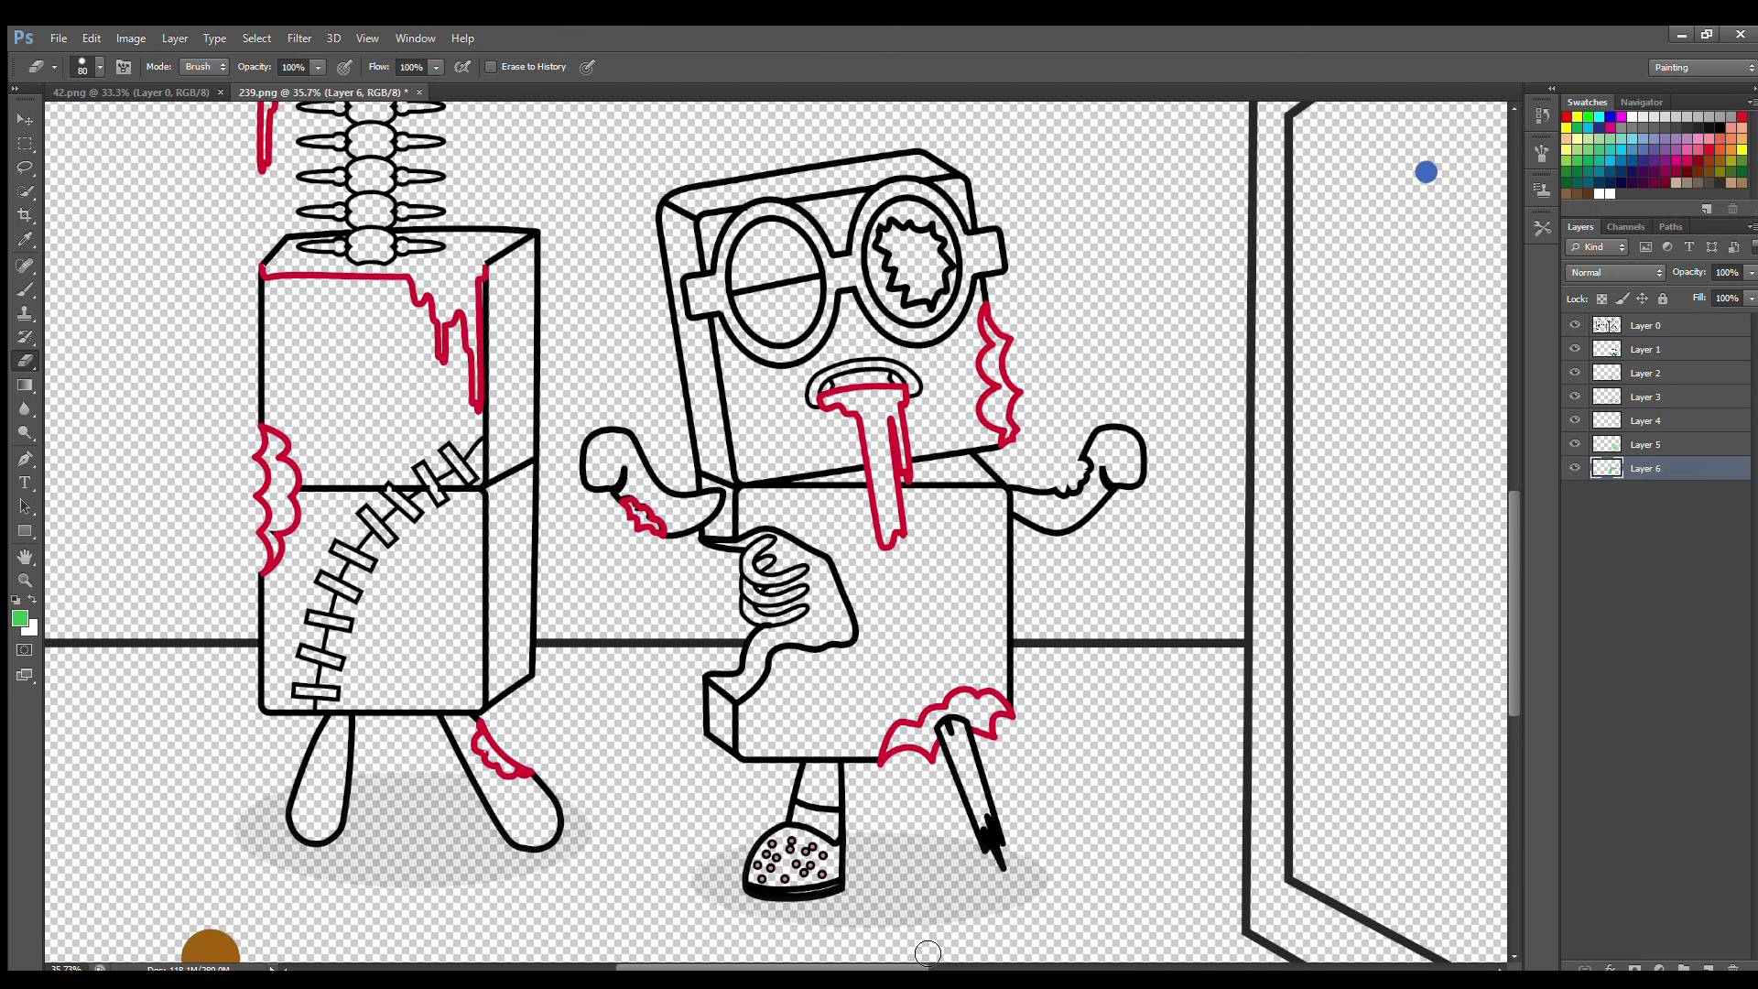
pyautogui.click(1657, 349)
pyautogui.press('b')
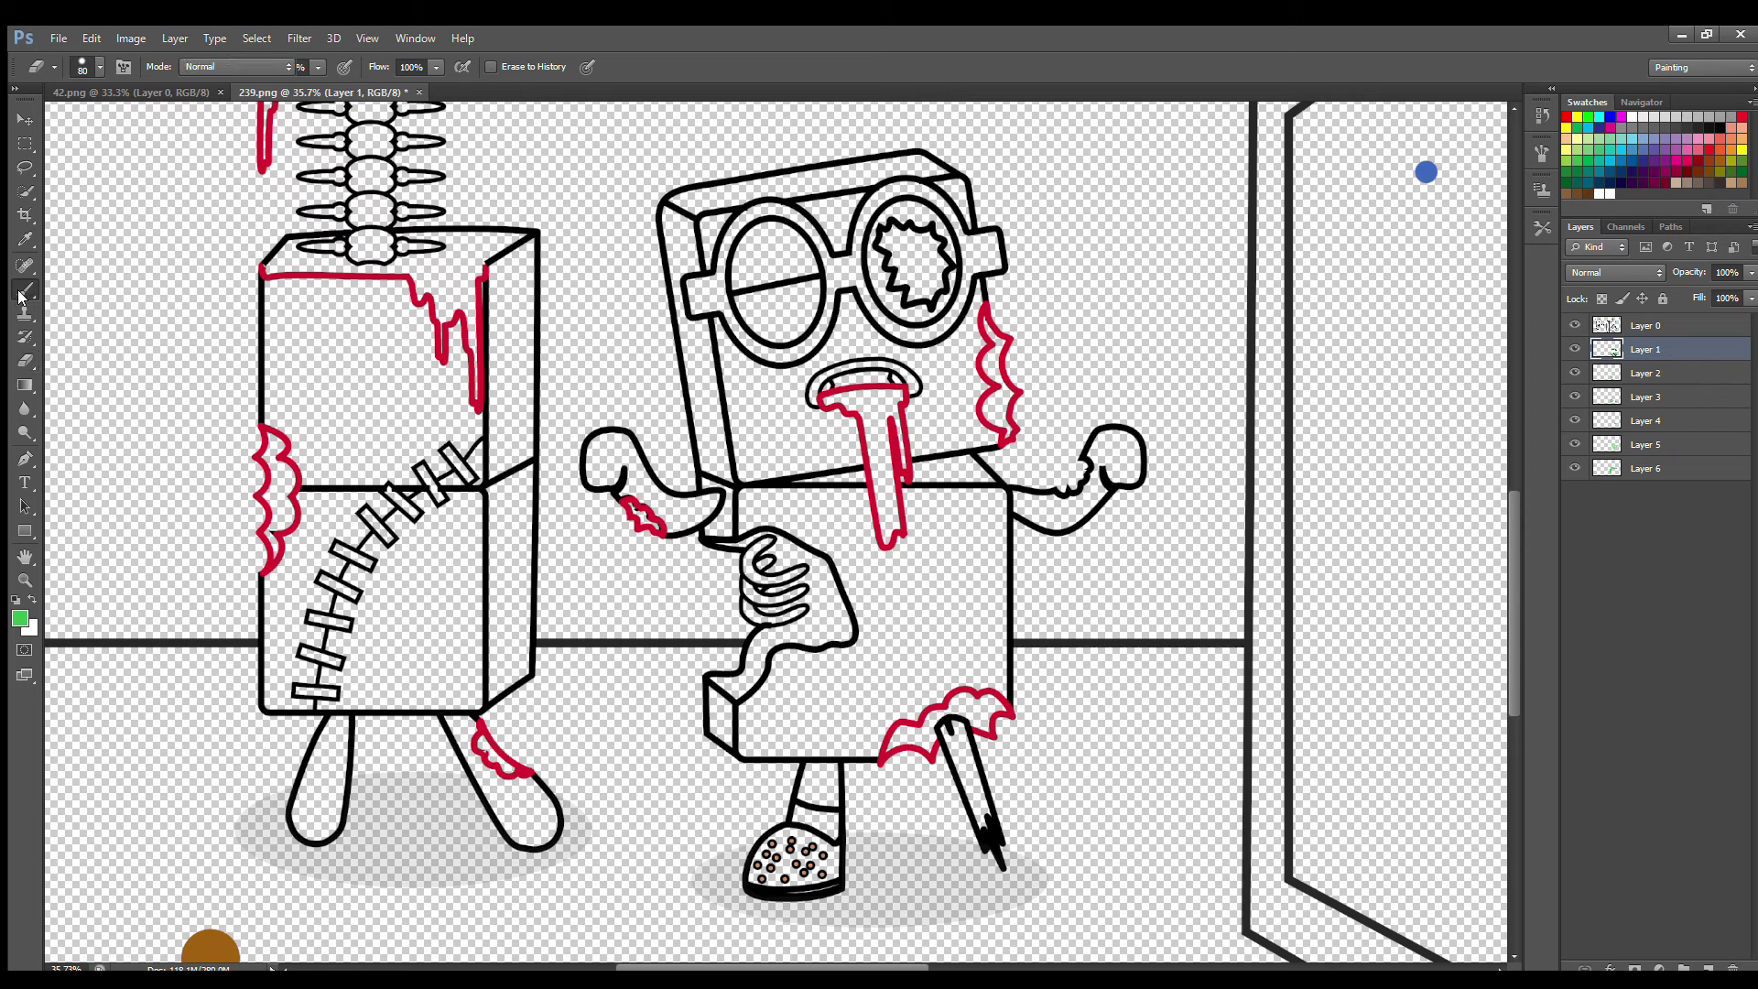
pyautogui.press('d')
pyautogui.press('[')
pyautogui.press('[')
pyautogui.press('[')
pyautogui.press('[')
pyautogui.press('[')
pyautogui.press('[')
pyautogui.press('[')
pyautogui.press('[')
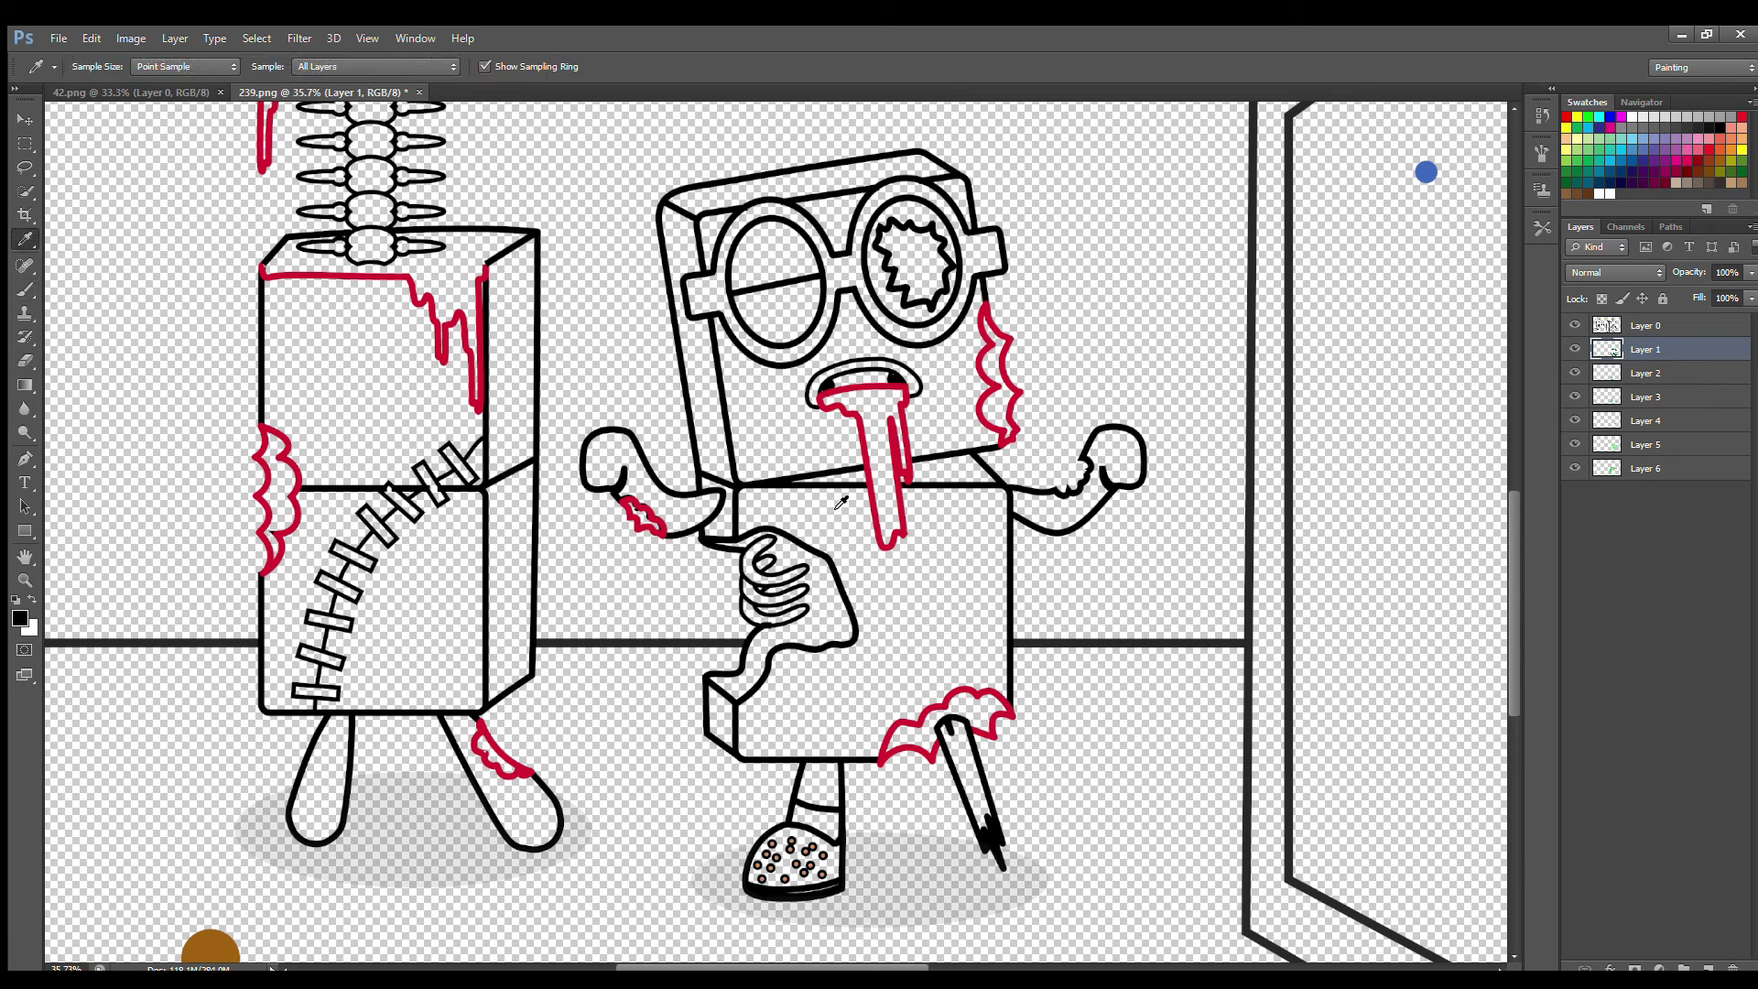
# Sample the blood red and fill the zombie's mouth blood, broken lens hole, and head, arm and hip wounds with red shades.
pyautogui.keyDown('alt'); pyautogui.click(895, 388); pyautogui.keyUp('alt')
pyautogui.moveTo(852, 406); pyautogui.dragTo(882, 533)
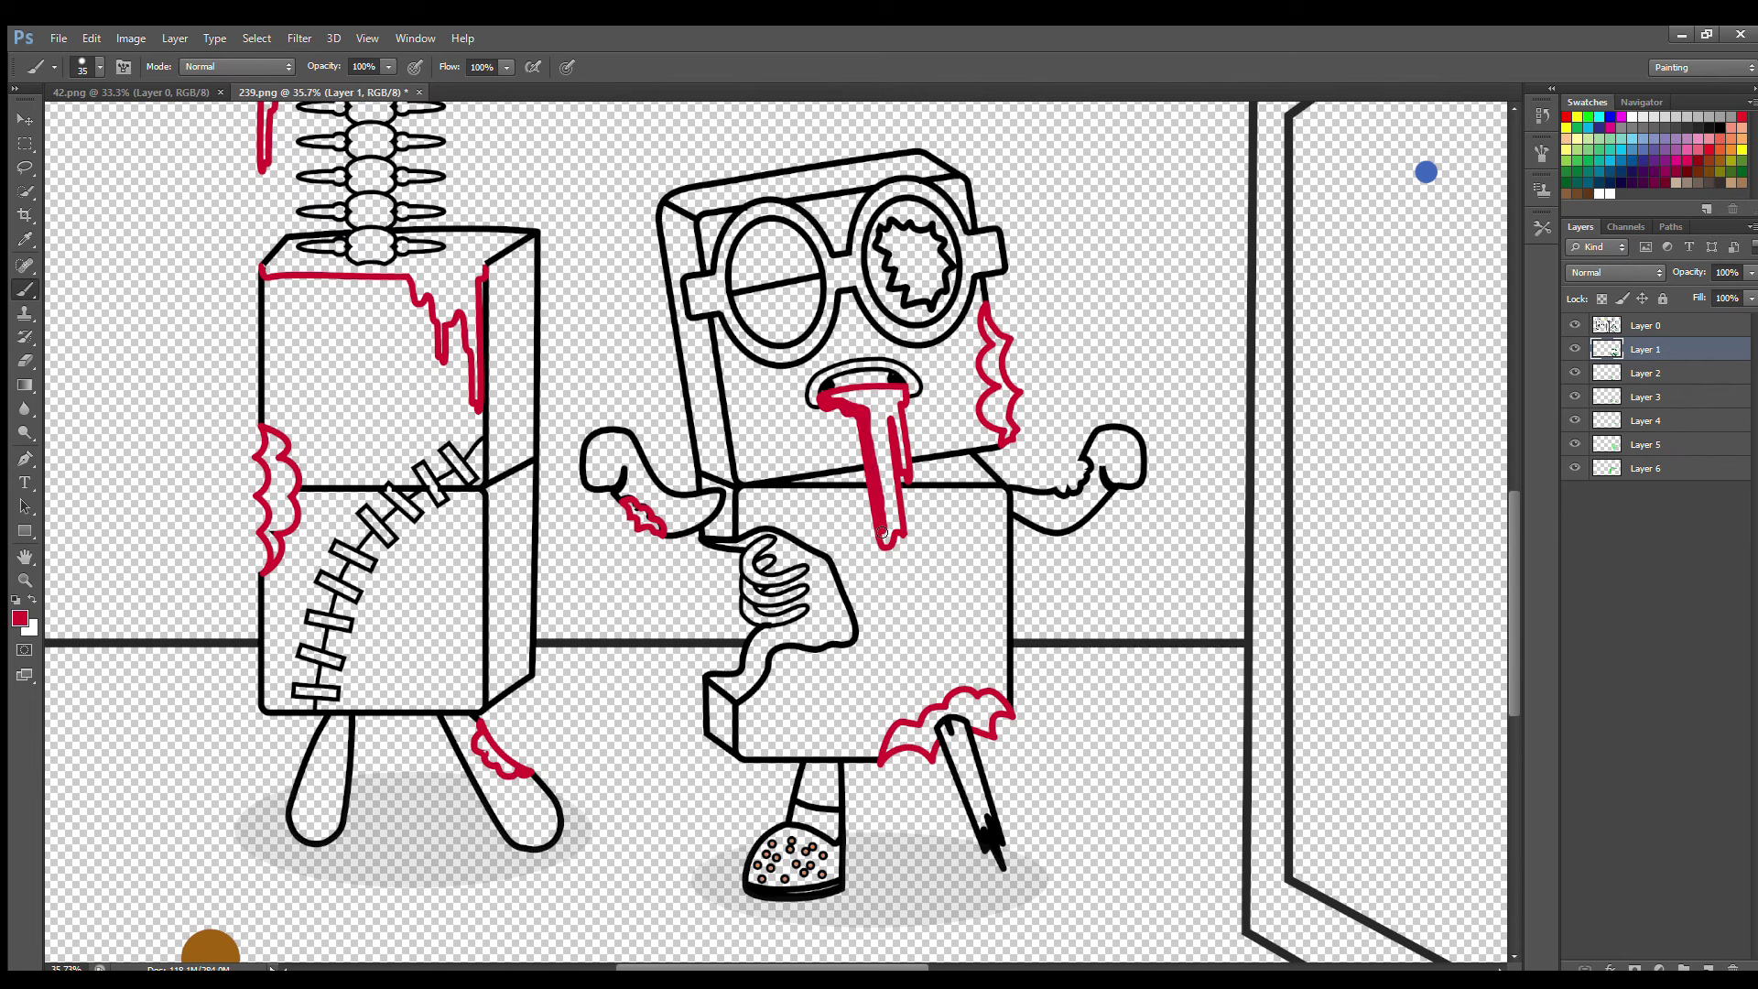
pyautogui.moveTo(878, 392); pyautogui.dragTo(881, 476)
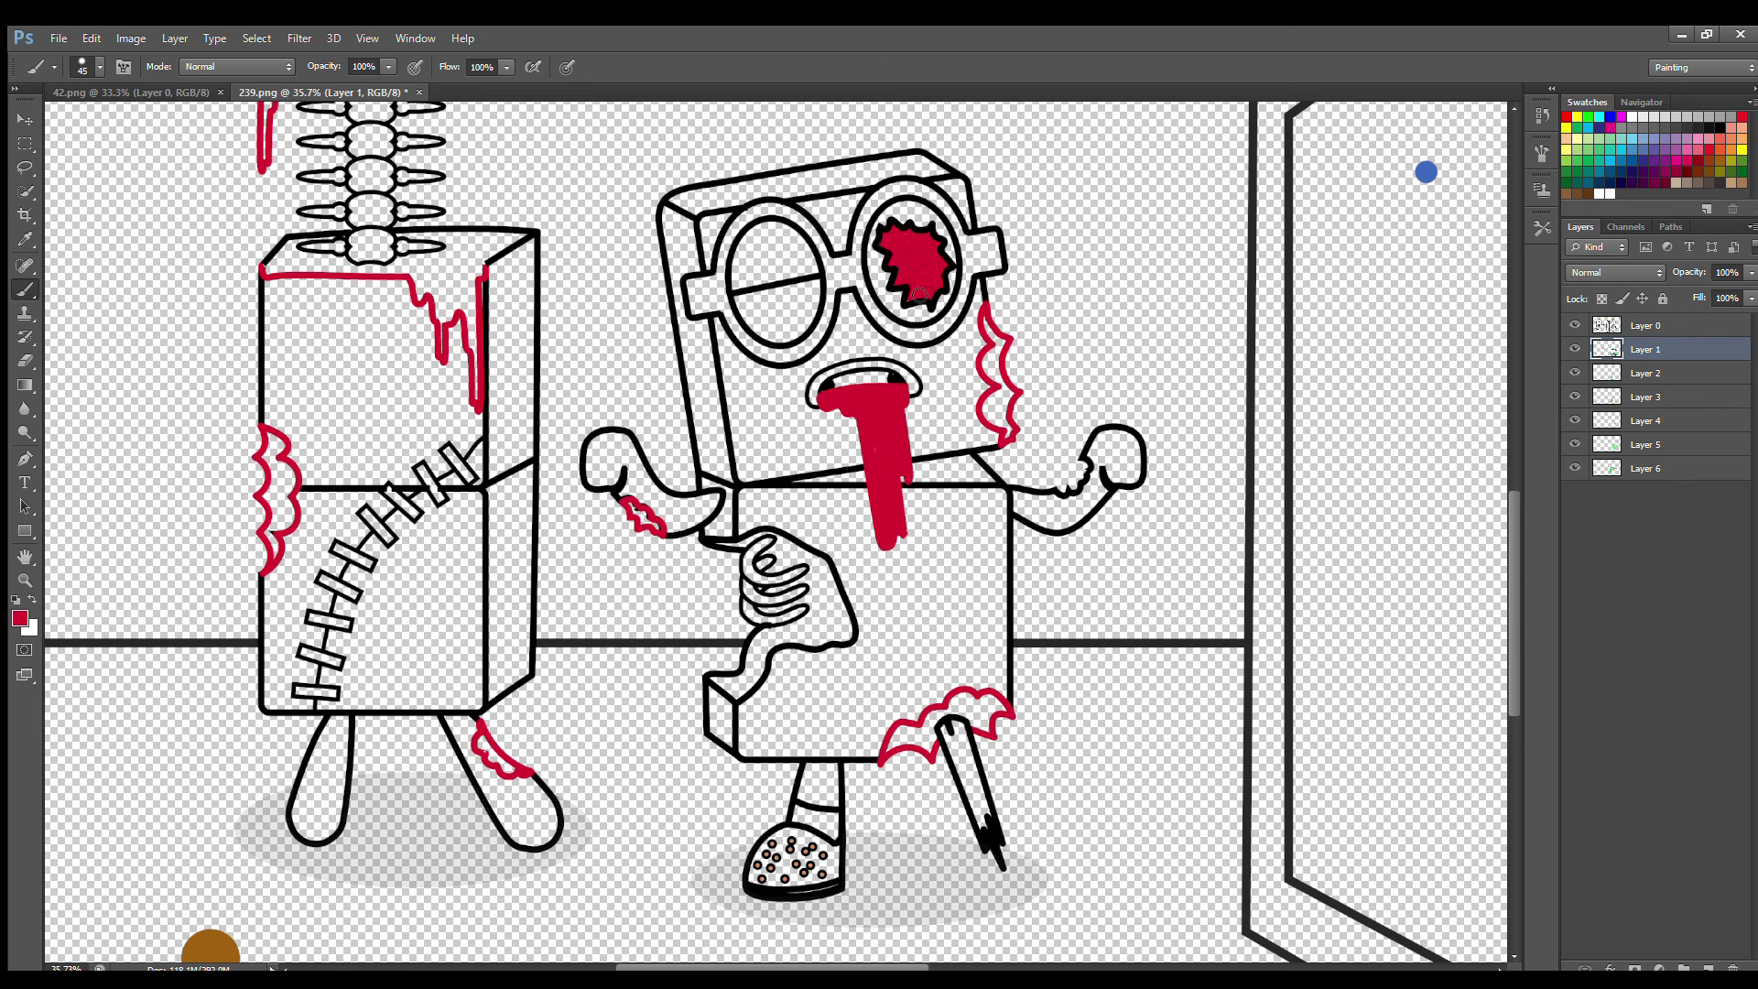
pyautogui.press('i')
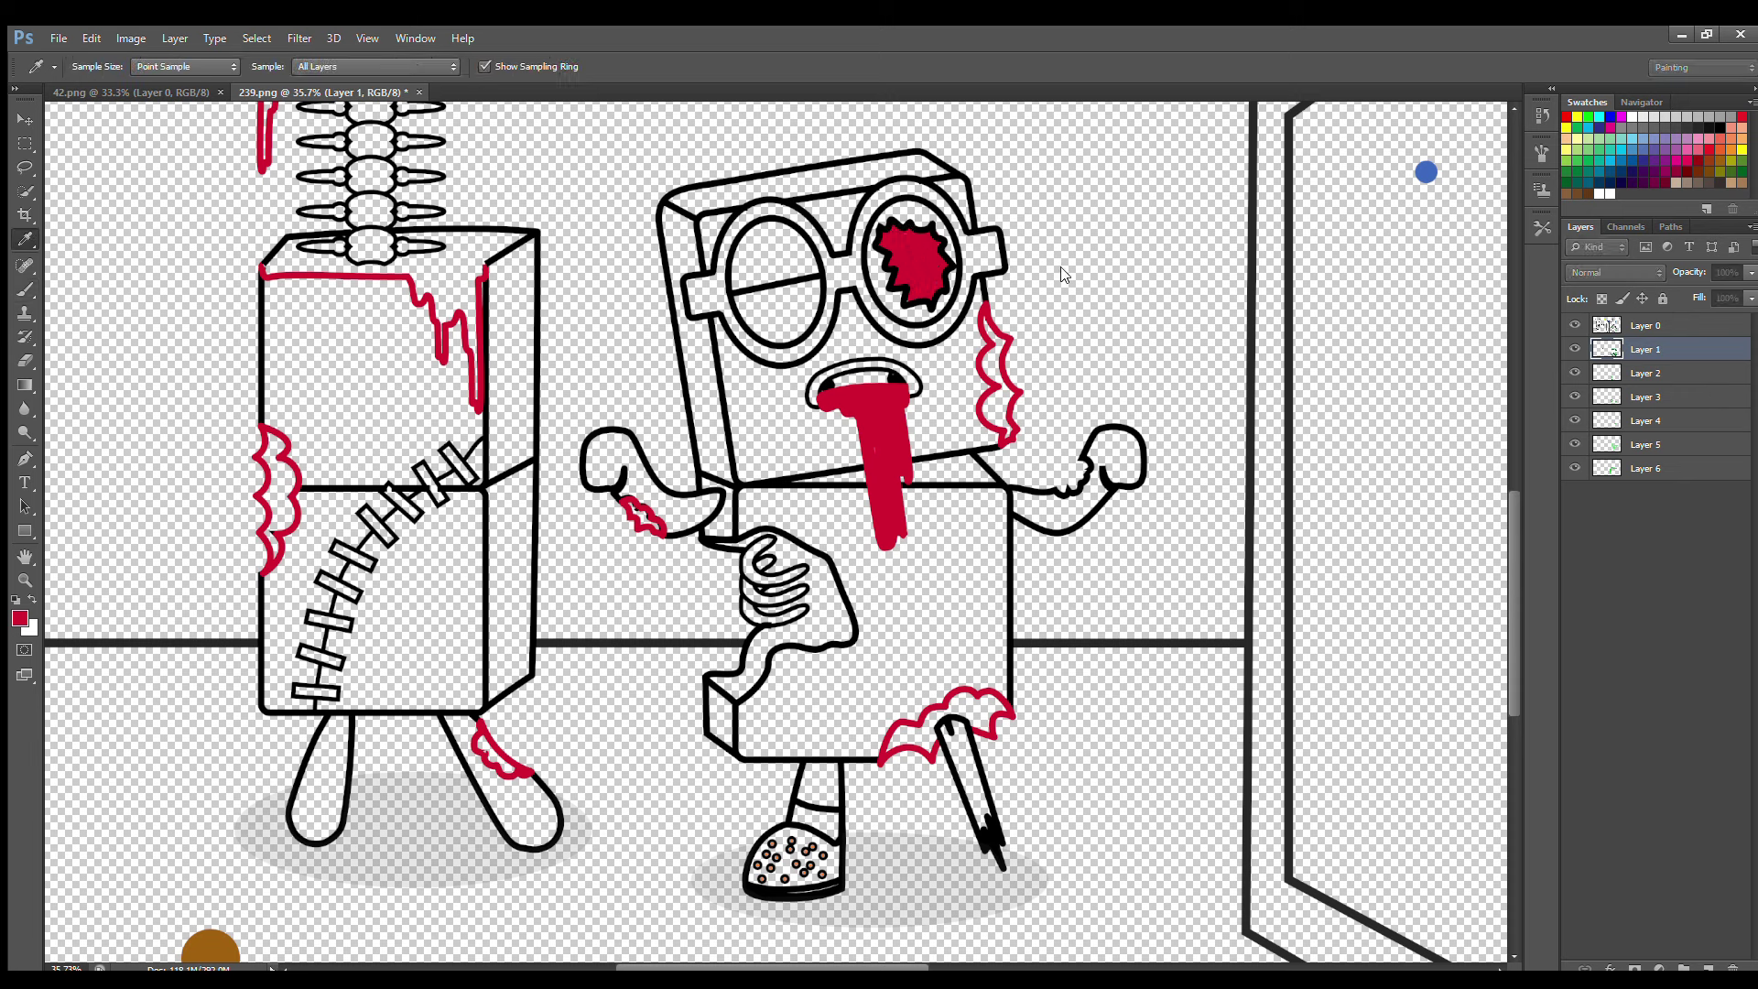
pyautogui.press('b')
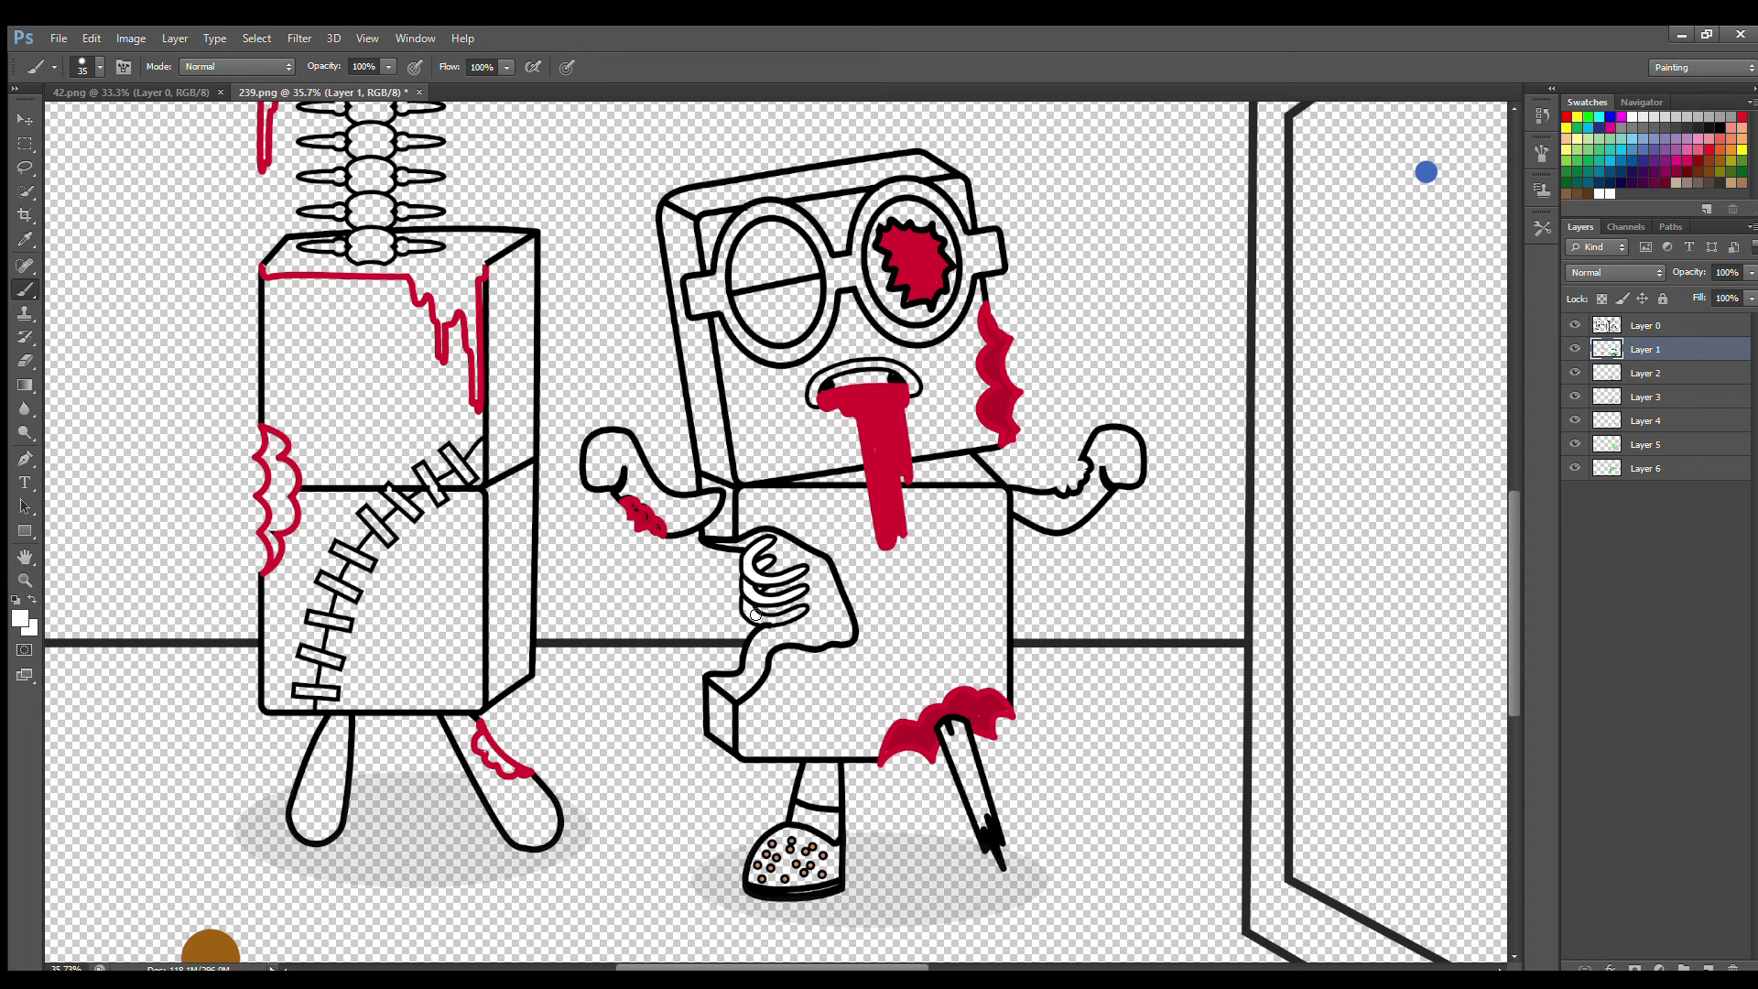
# Paint the zombie's bone leg white, plus both glasses lenses on Layer 2.
pyautogui.moveTo(949, 730); pyautogui.dragTo(981, 821)
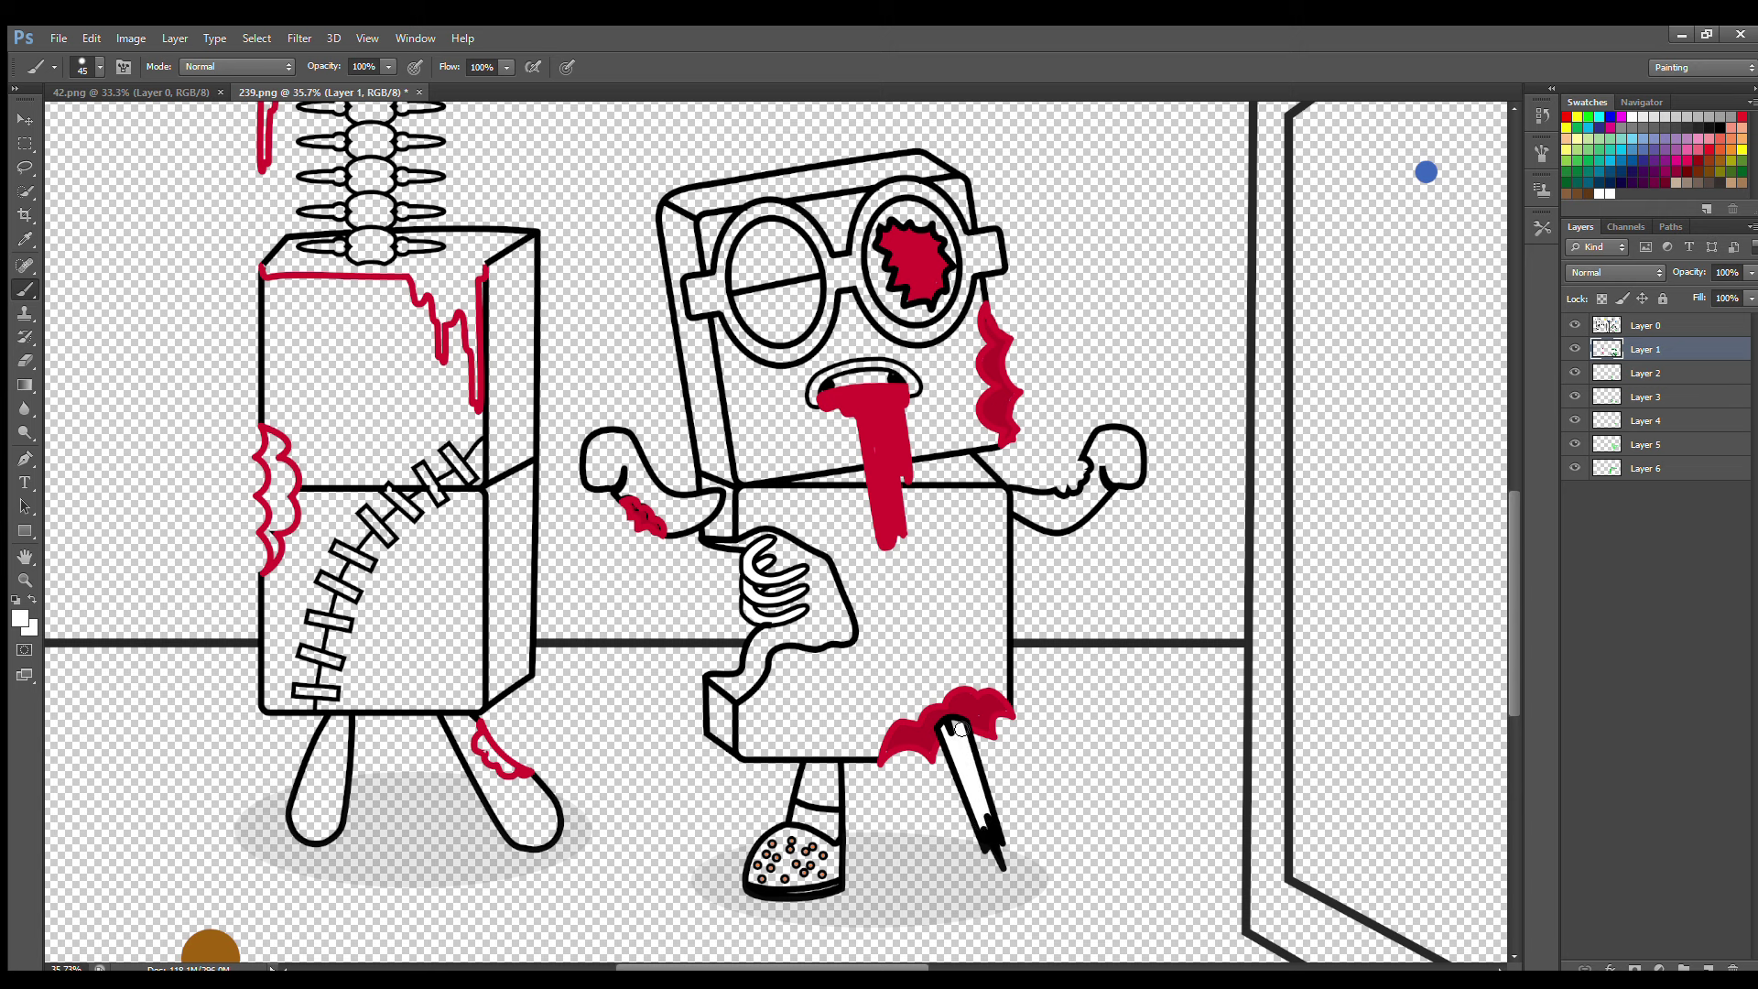
pyautogui.hotkey('alt', '[')
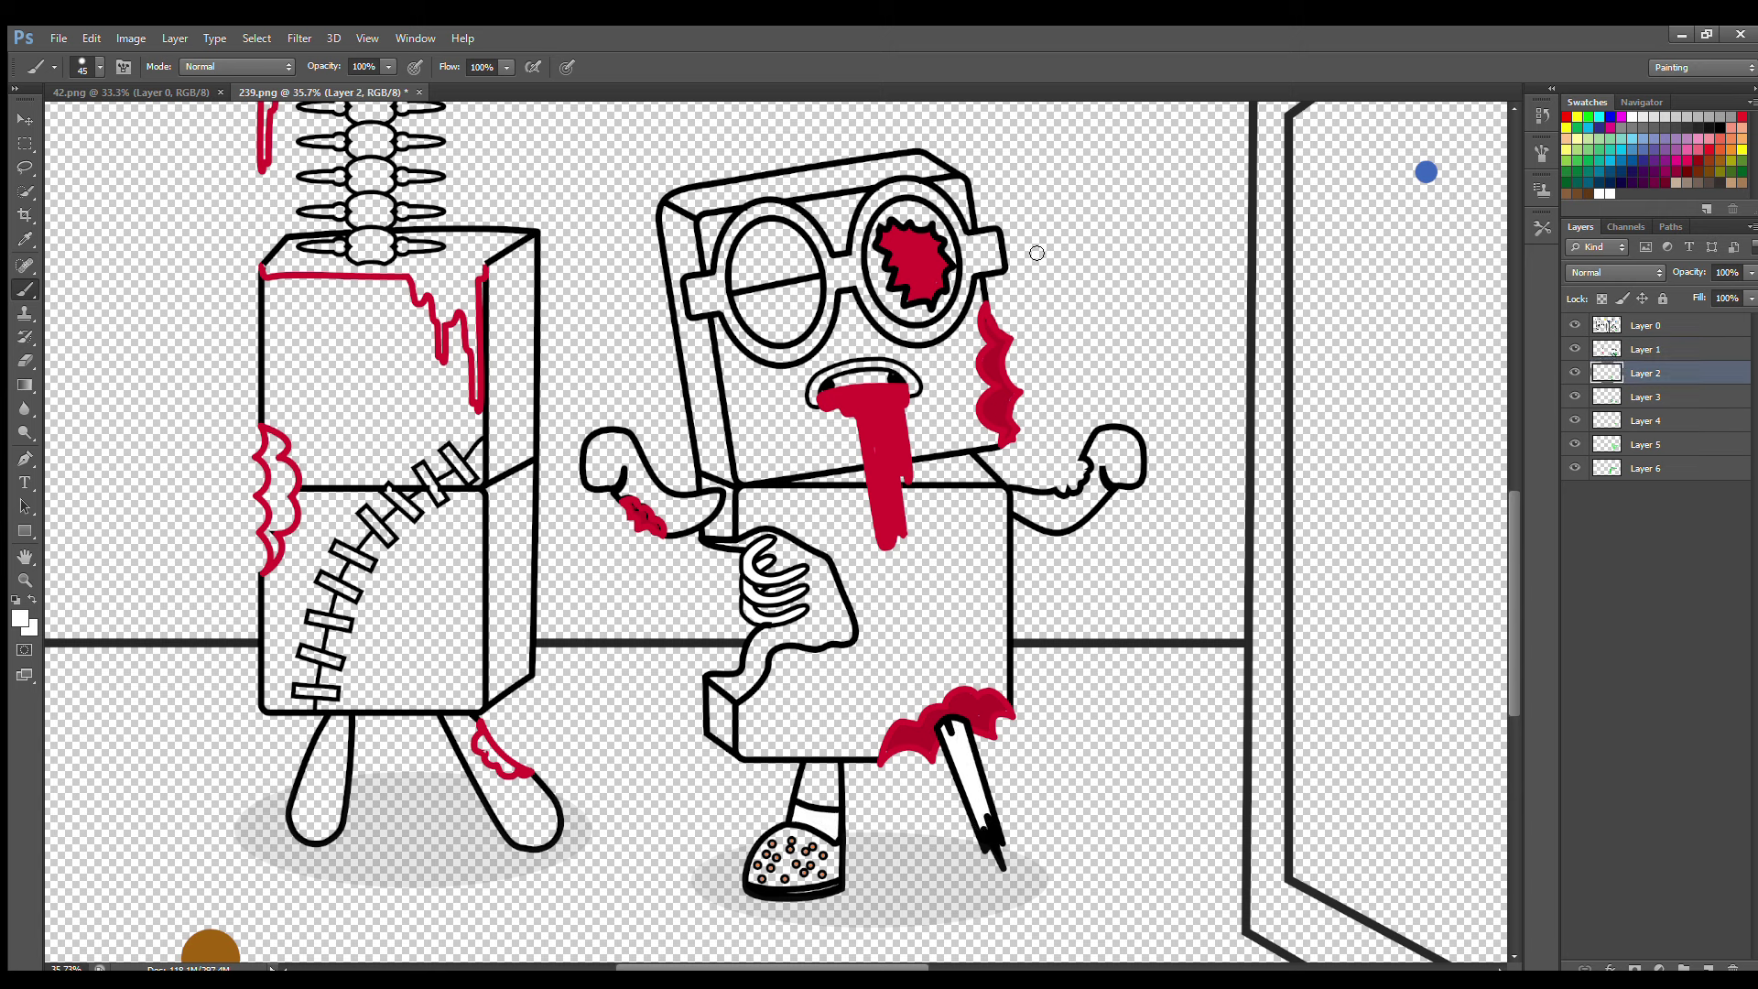
pyautogui.moveTo(881, 243)
pyautogui.mouseDown()
pyautogui.moveTo(883, 289)
pyautogui.moveTo(913, 315)
pyautogui.mouseUp()
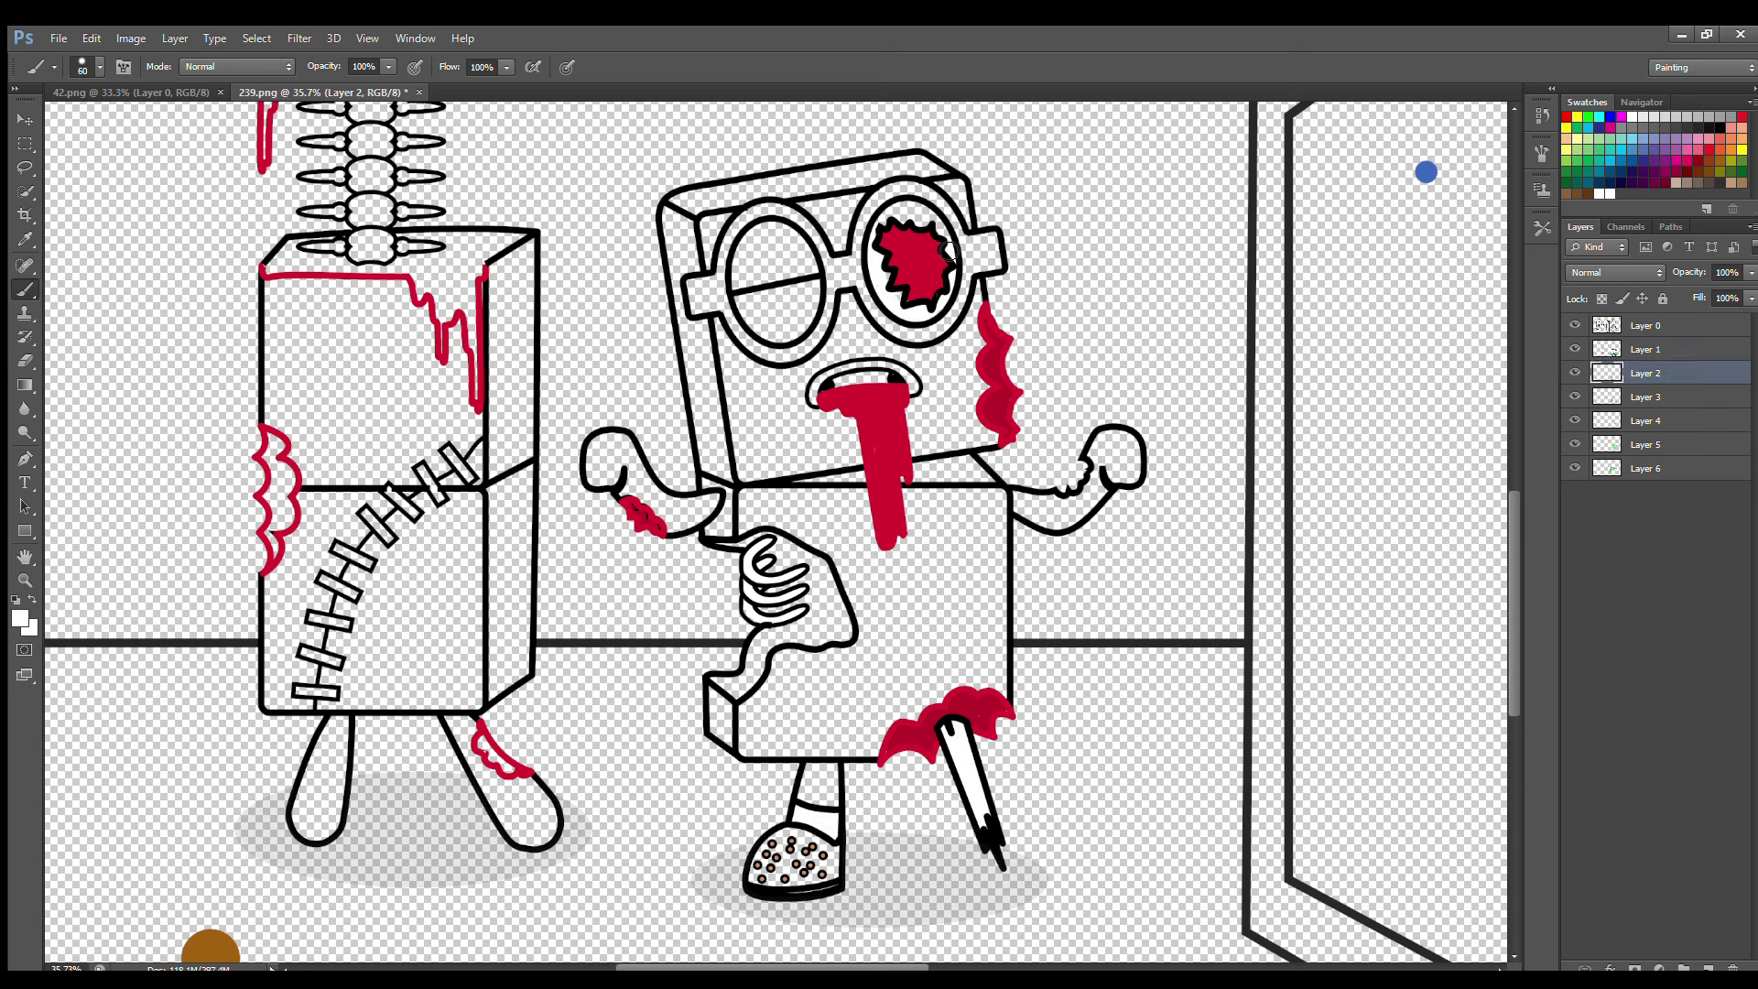
pyautogui.moveTo(949, 250); pyautogui.dragTo(890, 220)
pyautogui.moveTo(744, 270)
pyautogui.mouseDown()
pyautogui.moveTo(760, 330)
pyautogui.moveTo(797, 331)
pyautogui.moveTo(816, 290)
pyautogui.moveTo(800, 247)
pyautogui.moveTo(766, 237)
pyautogui.moveTo(771, 275)
pyautogui.mouseUp()
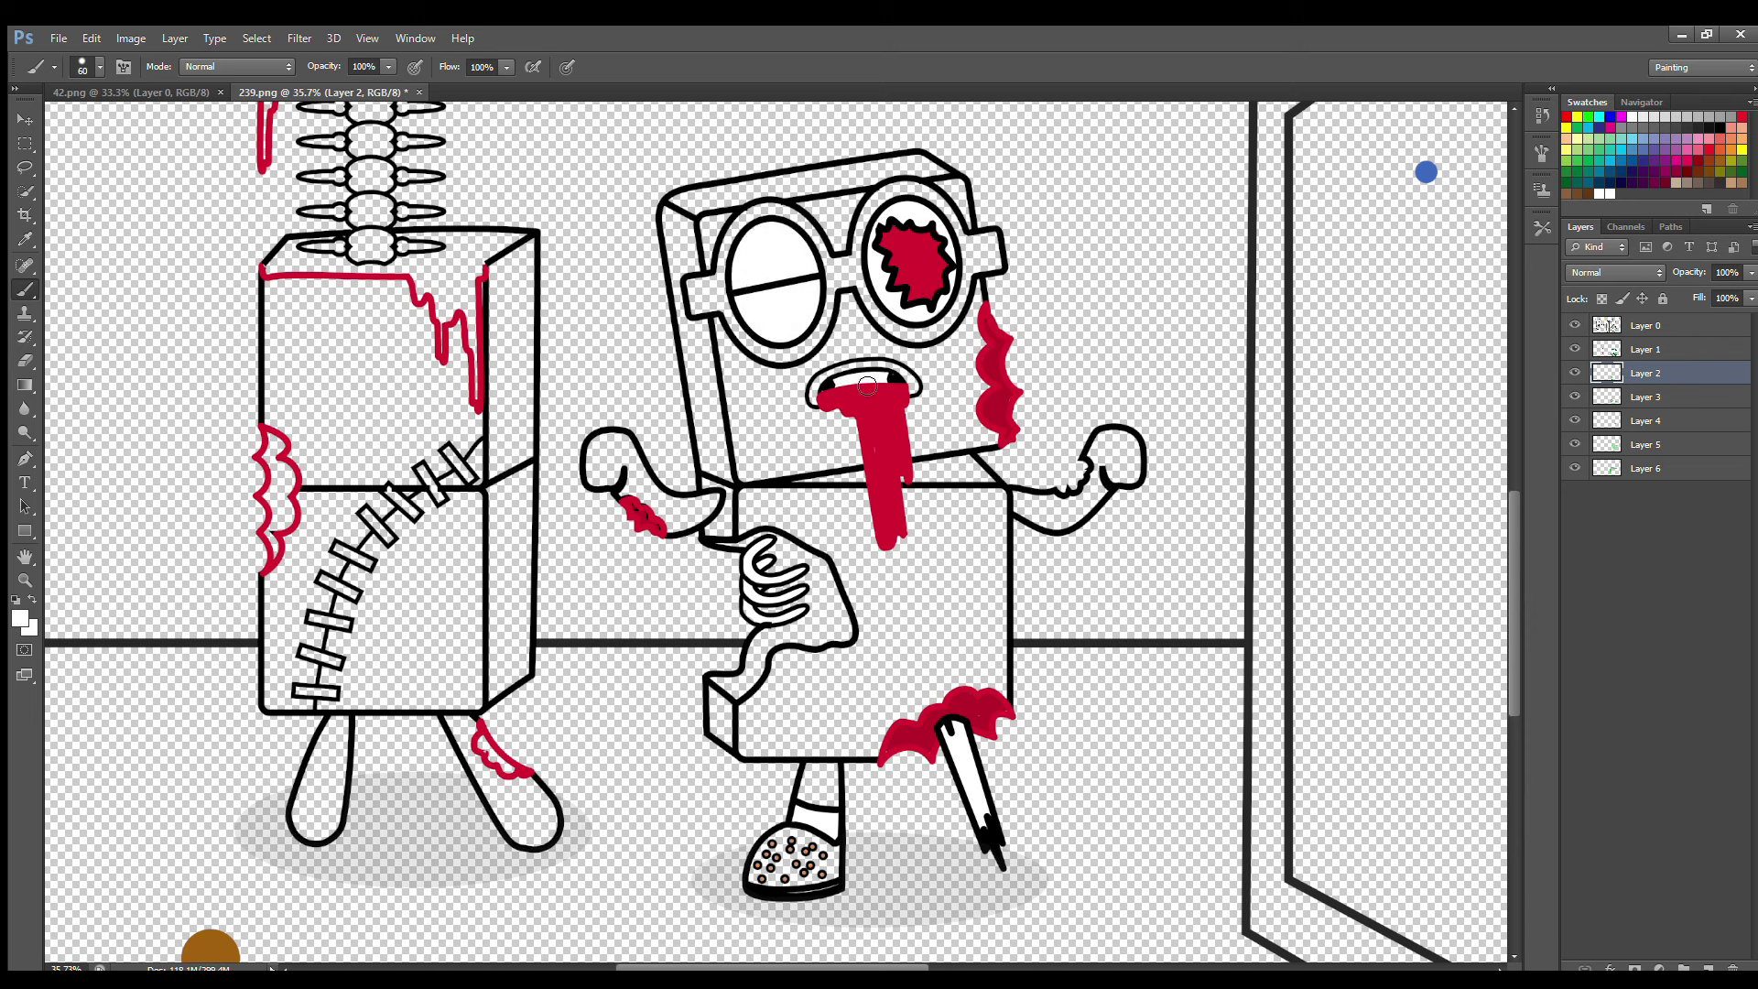
# Sample the dark red wound colour to fill the torso cavity around the ribs, and paint the zombie's shoe orange.
pyautogui.keyDown('alt'); pyautogui.click(997, 413); pyautogui.keyUp('alt')
pyautogui.moveTo(800, 554)
pyautogui.mouseDown()
pyautogui.moveTo(847, 628)
pyautogui.moveTo(785, 639)
pyautogui.moveTo(738, 693)
pyautogui.mouseUp()
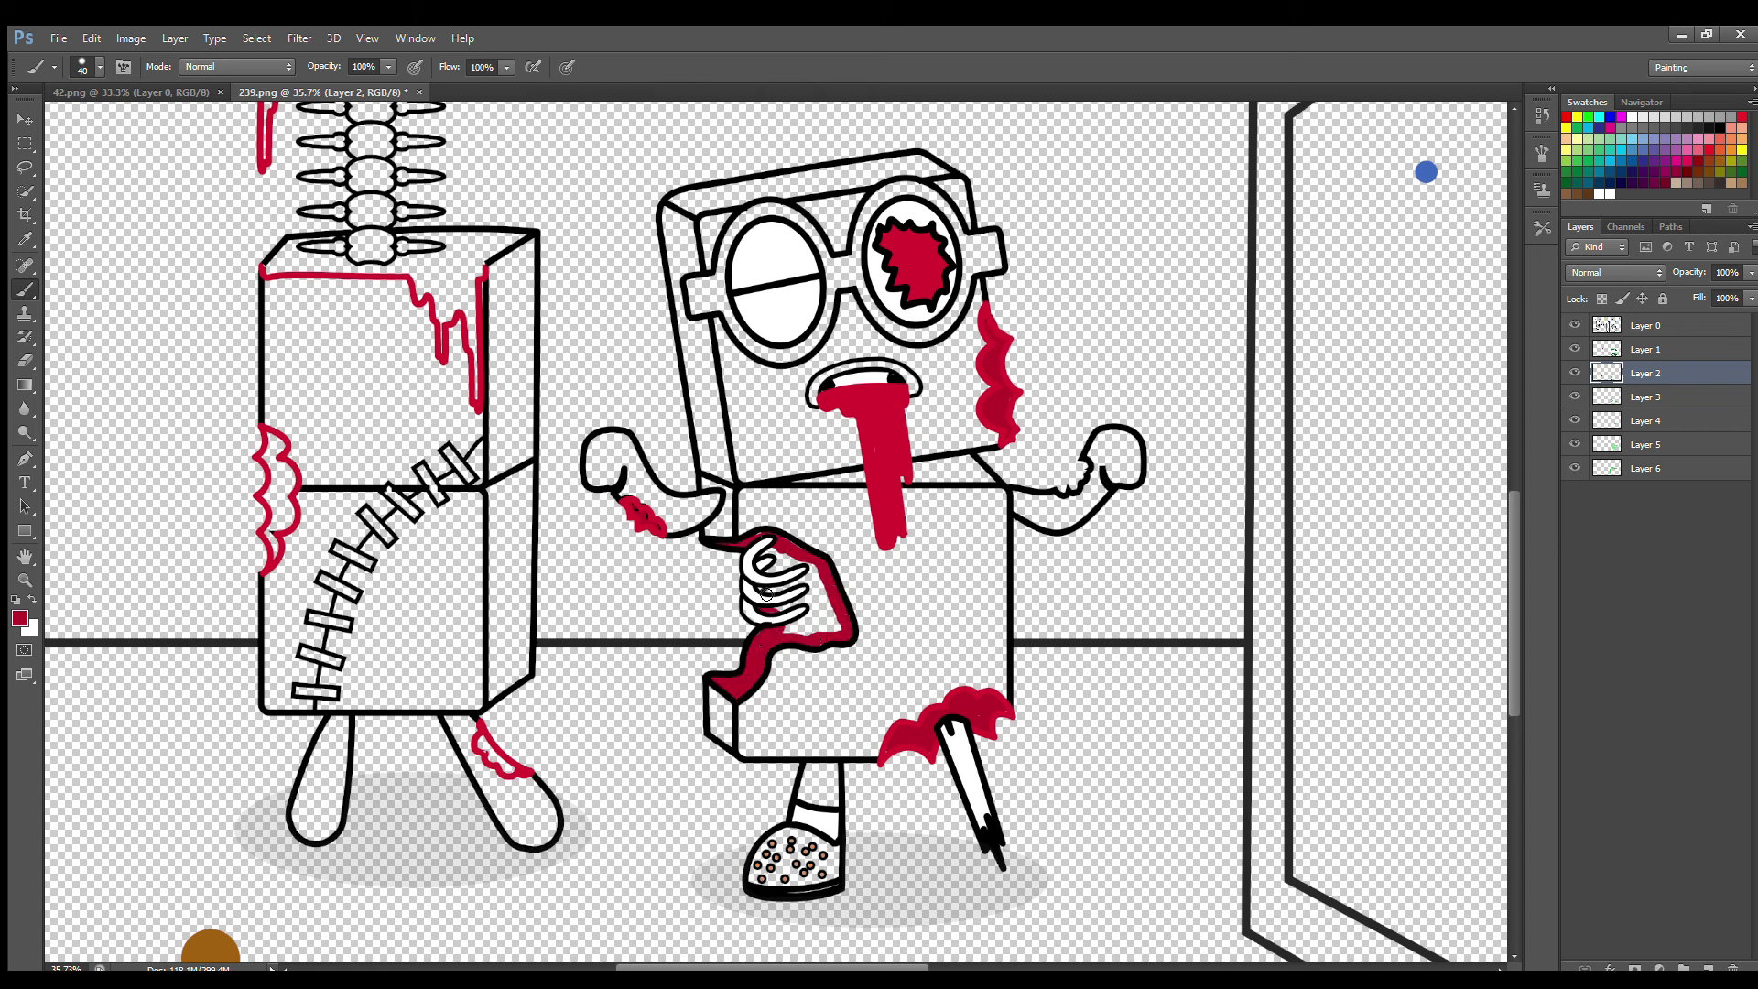
pyautogui.moveTo(774, 558); pyautogui.dragTo(813, 624)
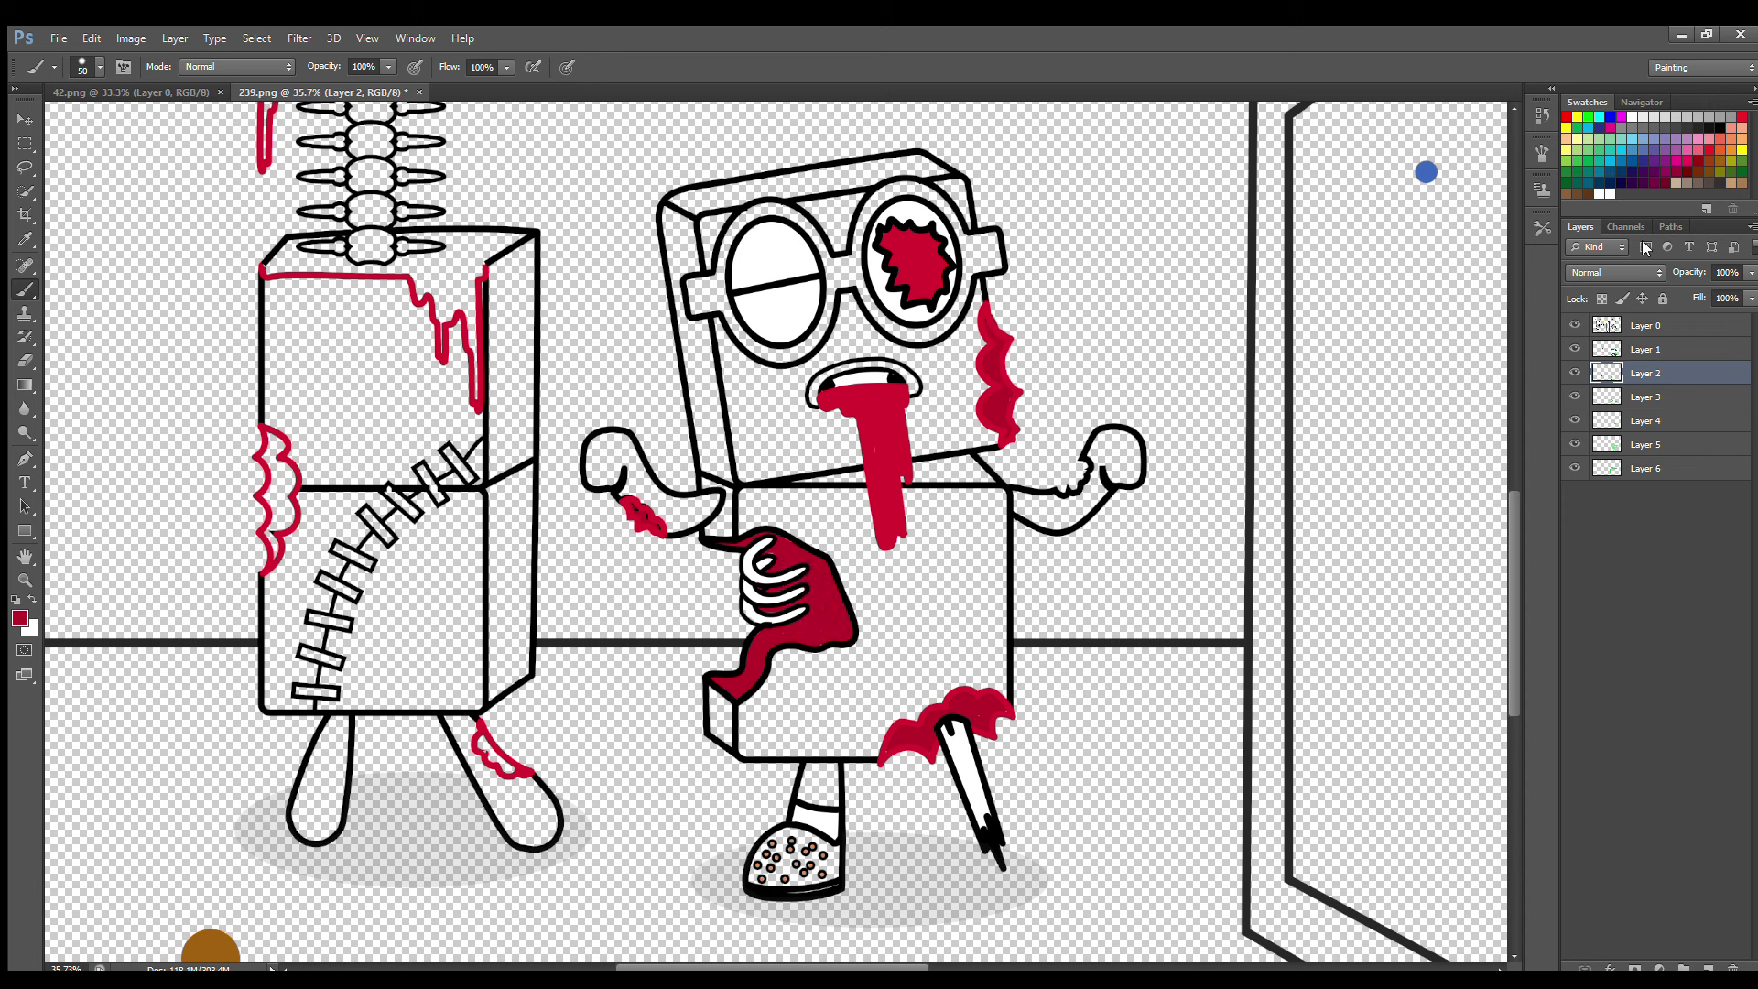
pyautogui.moveTo(790, 835)
pyautogui.mouseDown()
pyautogui.moveTo(771, 882)
pyautogui.moveTo(824, 887)
pyautogui.moveTo(837, 853)
pyautogui.moveTo(812, 841)
pyautogui.moveTo(780, 858)
pyautogui.moveTo(825, 867)
pyautogui.mouseUp()
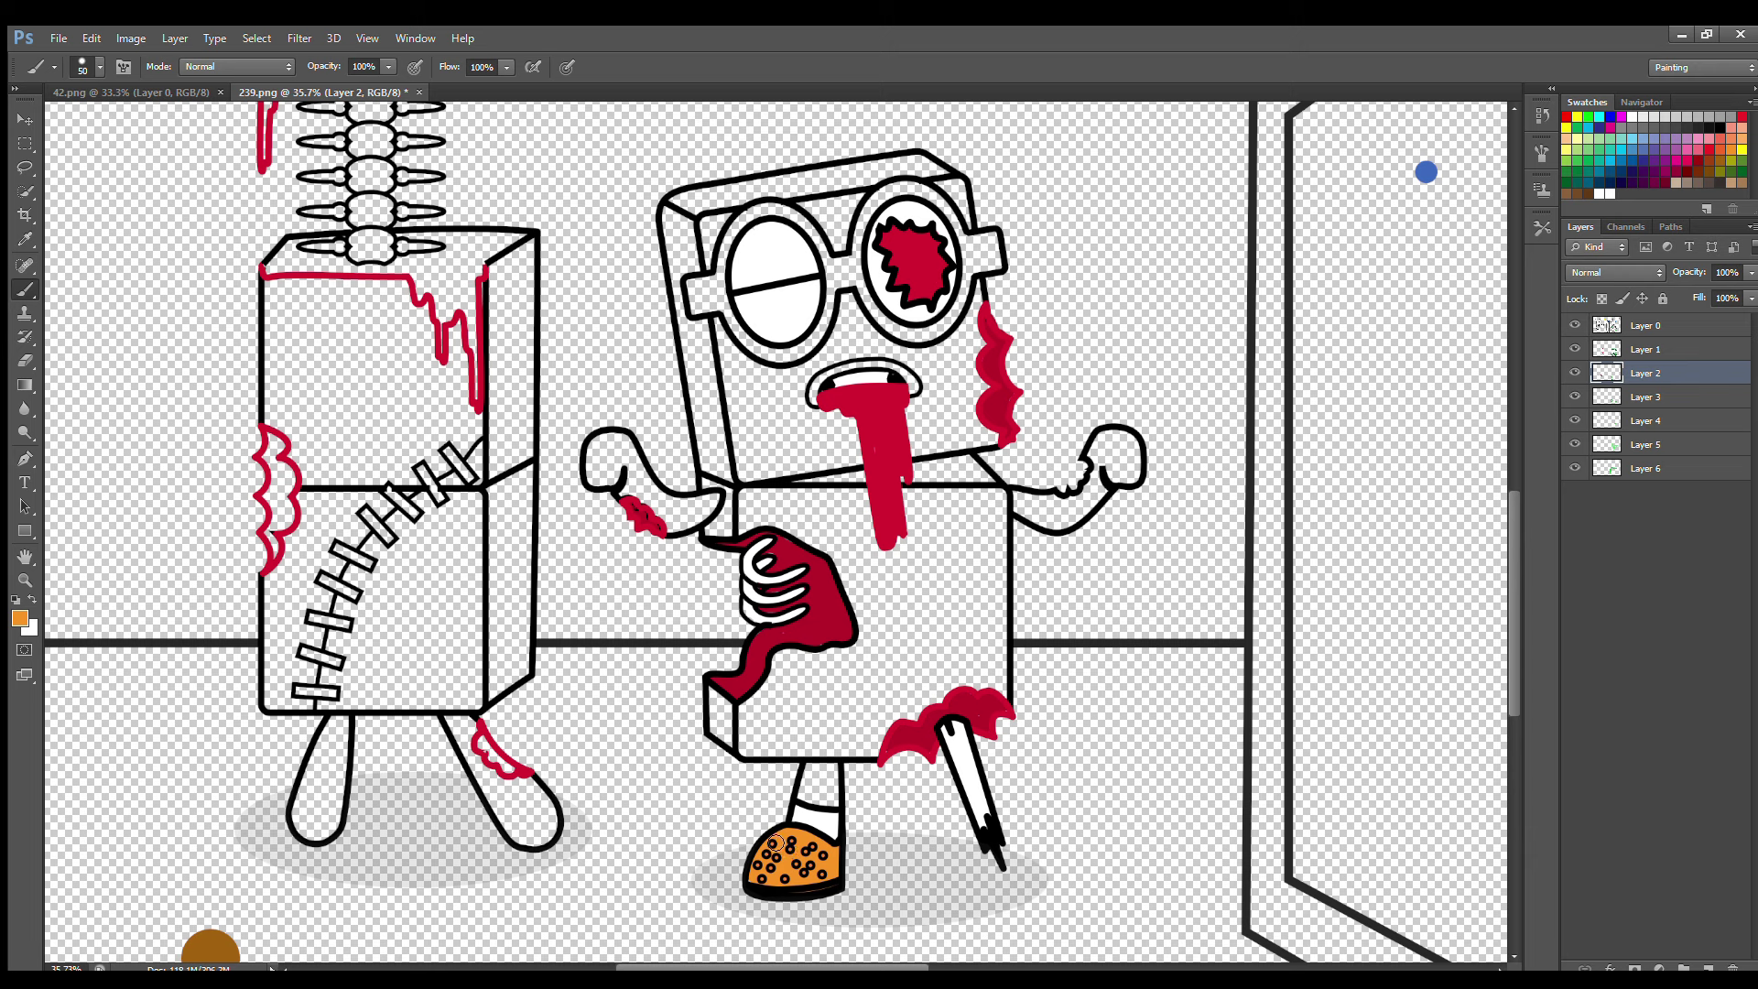
# On Layer 3, paint the orange zombie's glasses frames purple around both lenses and across the bridge and side pieces.
pyautogui.click(1645, 396)
pyautogui.click(1669, 165)
pyautogui.press('i')
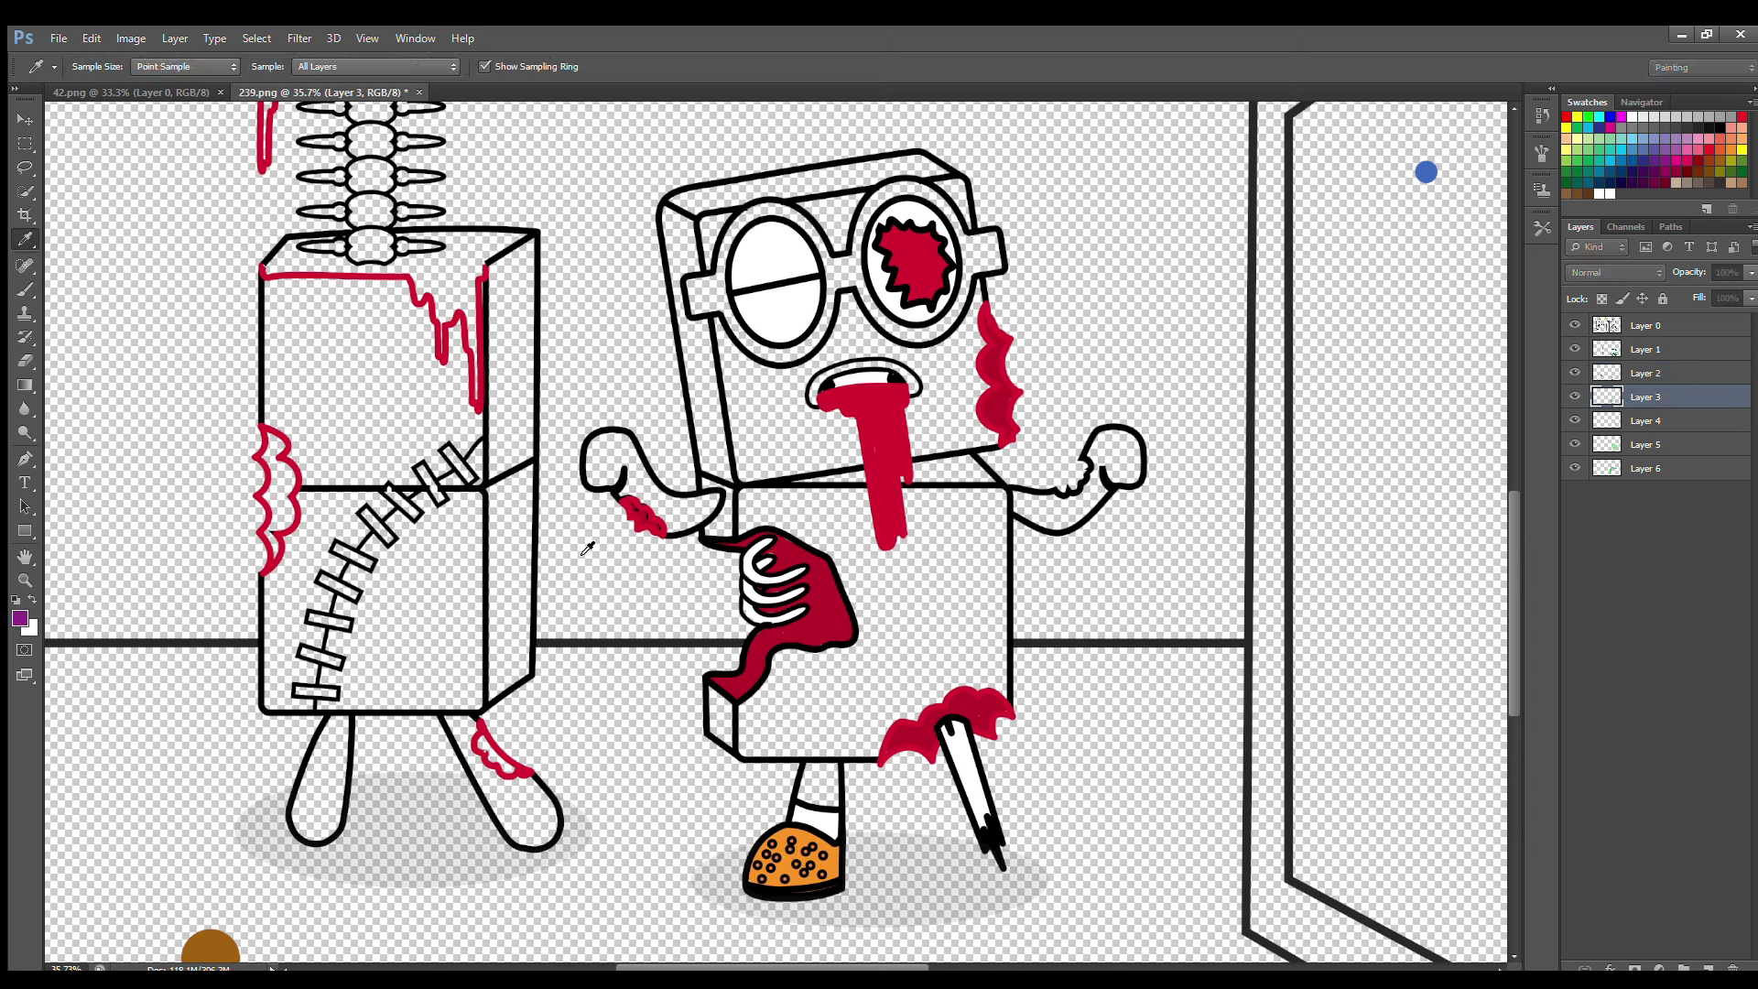
pyautogui.press('b')
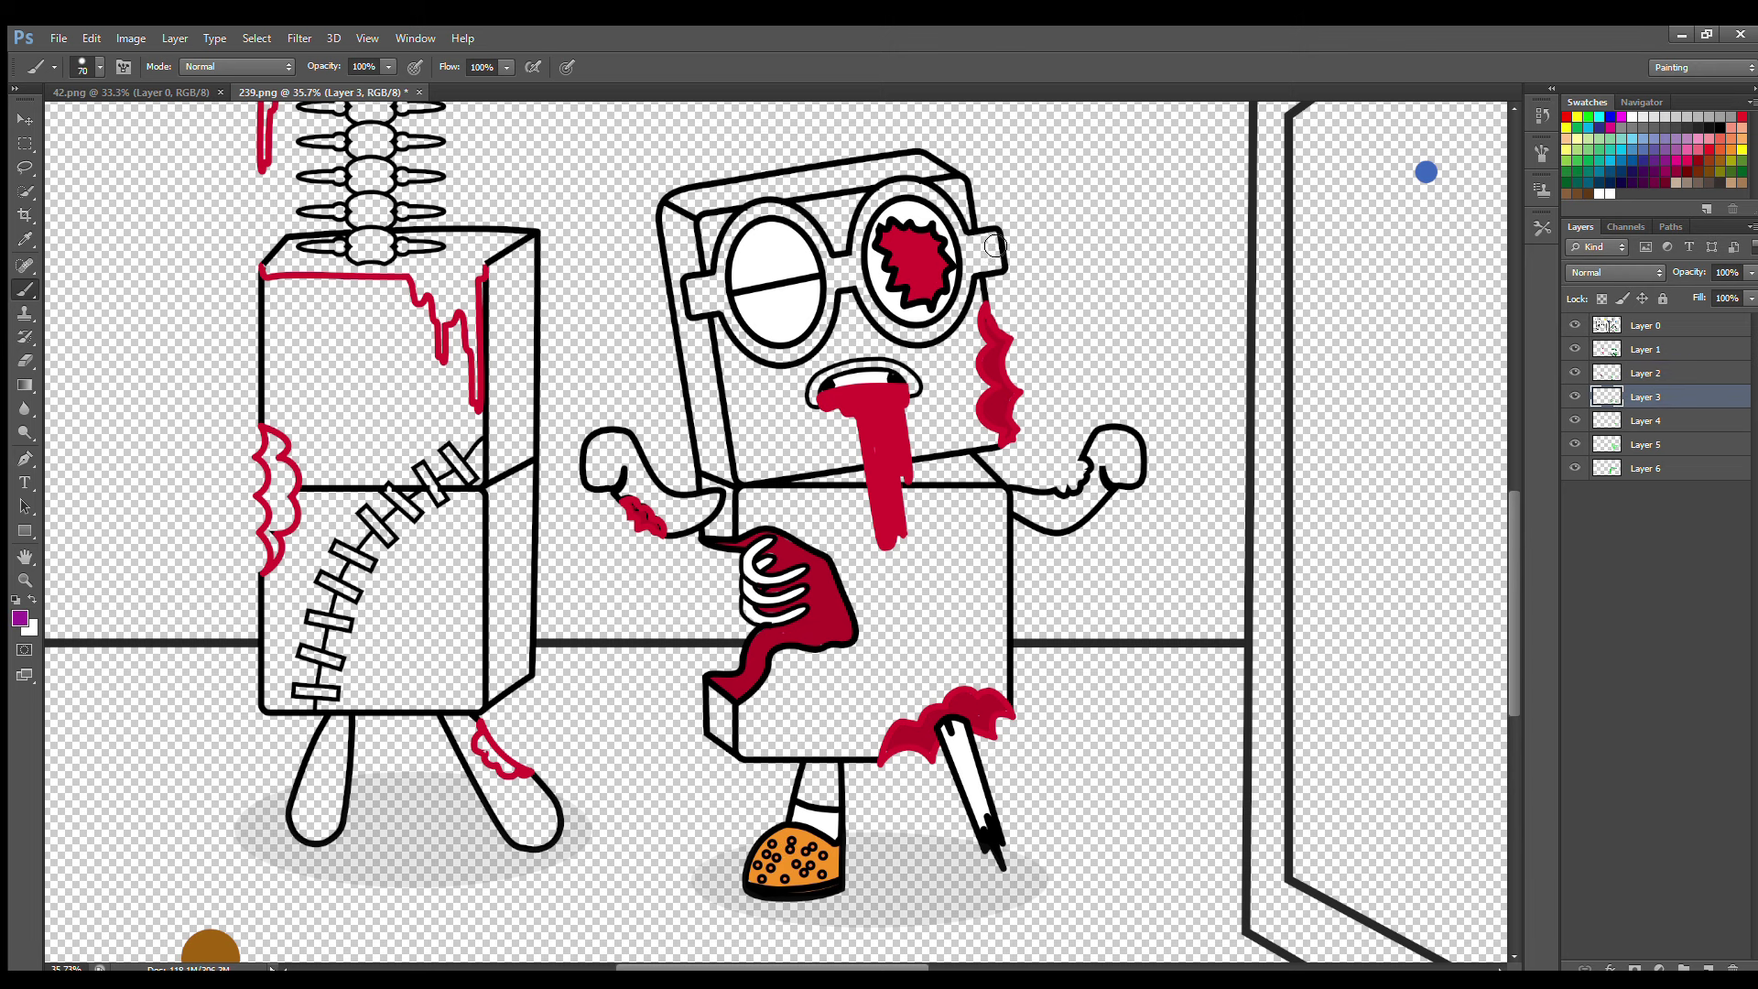
pyautogui.moveTo(995, 245)
pyautogui.mouseDown()
pyautogui.moveTo(938, 329)
pyautogui.moveTo(910, 336)
pyautogui.moveTo(869, 305)
pyautogui.moveTo(868, 240)
pyautogui.moveTo(896, 200)
pyautogui.moveTo(952, 232)
pyautogui.moveTo(910, 197)
pyautogui.moveTo(983, 260)
pyautogui.moveTo(856, 266)
pyautogui.moveTo(846, 282)
pyautogui.moveTo(782, 213)
pyautogui.moveTo(698, 290)
pyautogui.moveTo(743, 329)
pyautogui.moveTo(828, 312)
pyautogui.mouseUp()
pyautogui.press('e')
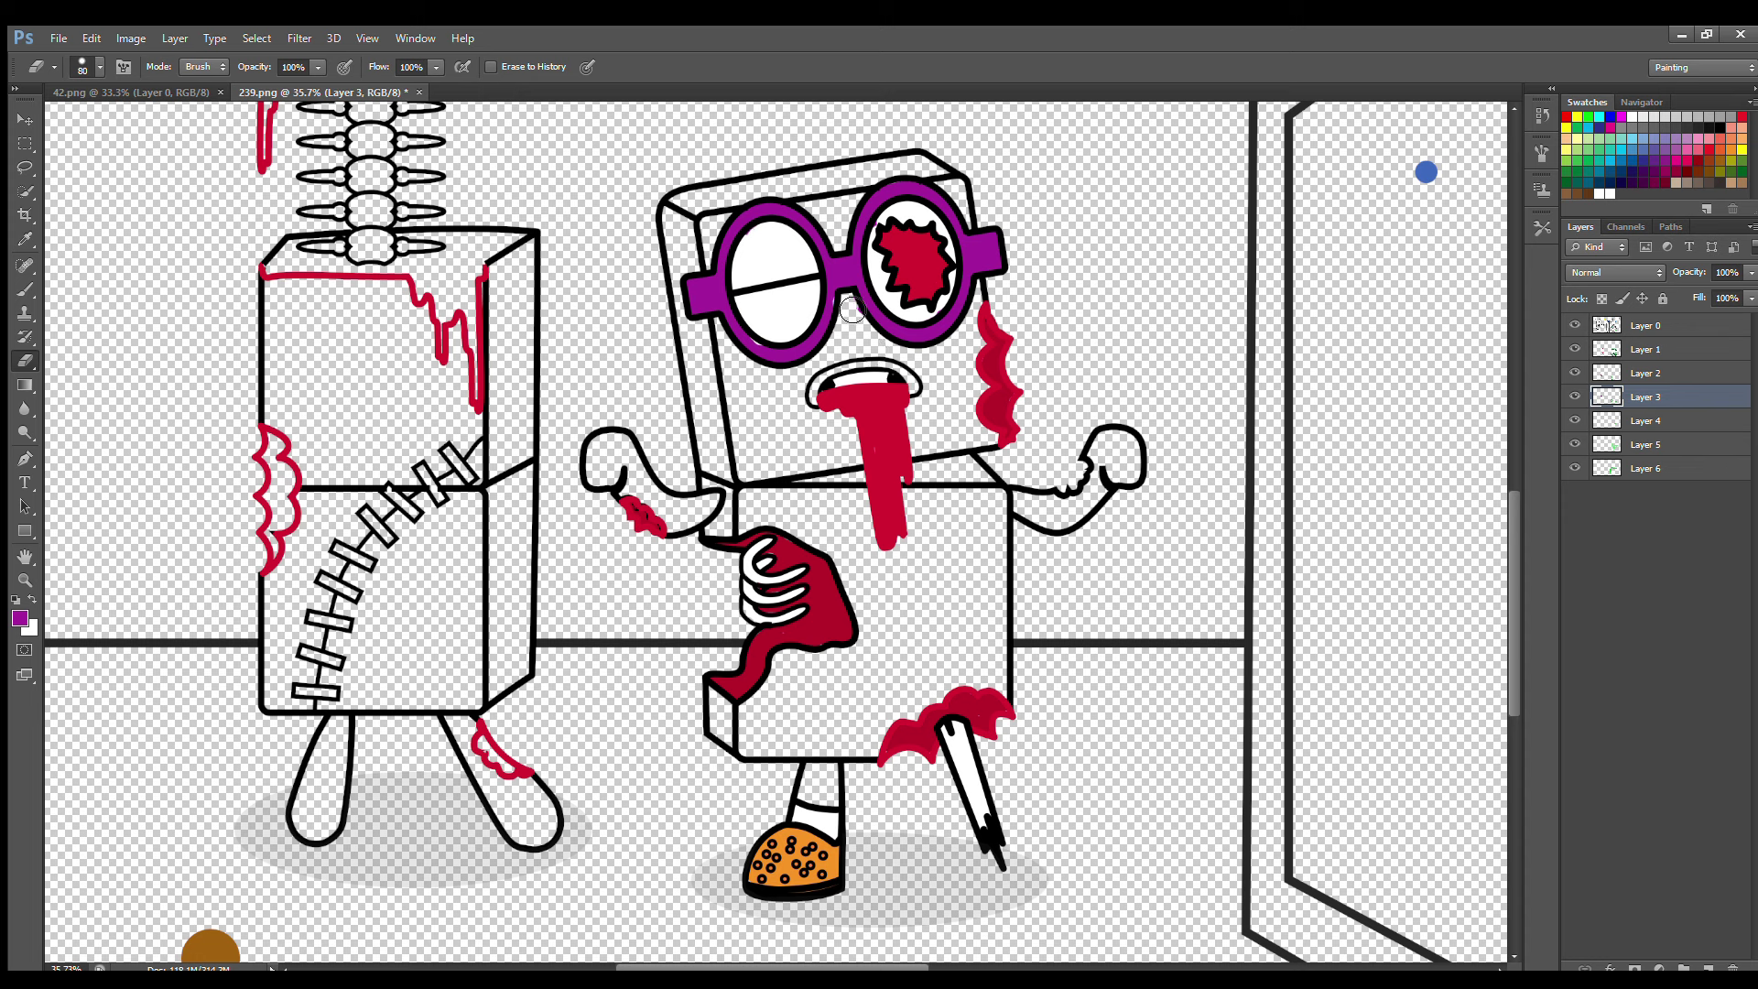
# Paint the lips of the zombie with the purple glasses pink on Layer 3.
pyautogui.press('b')
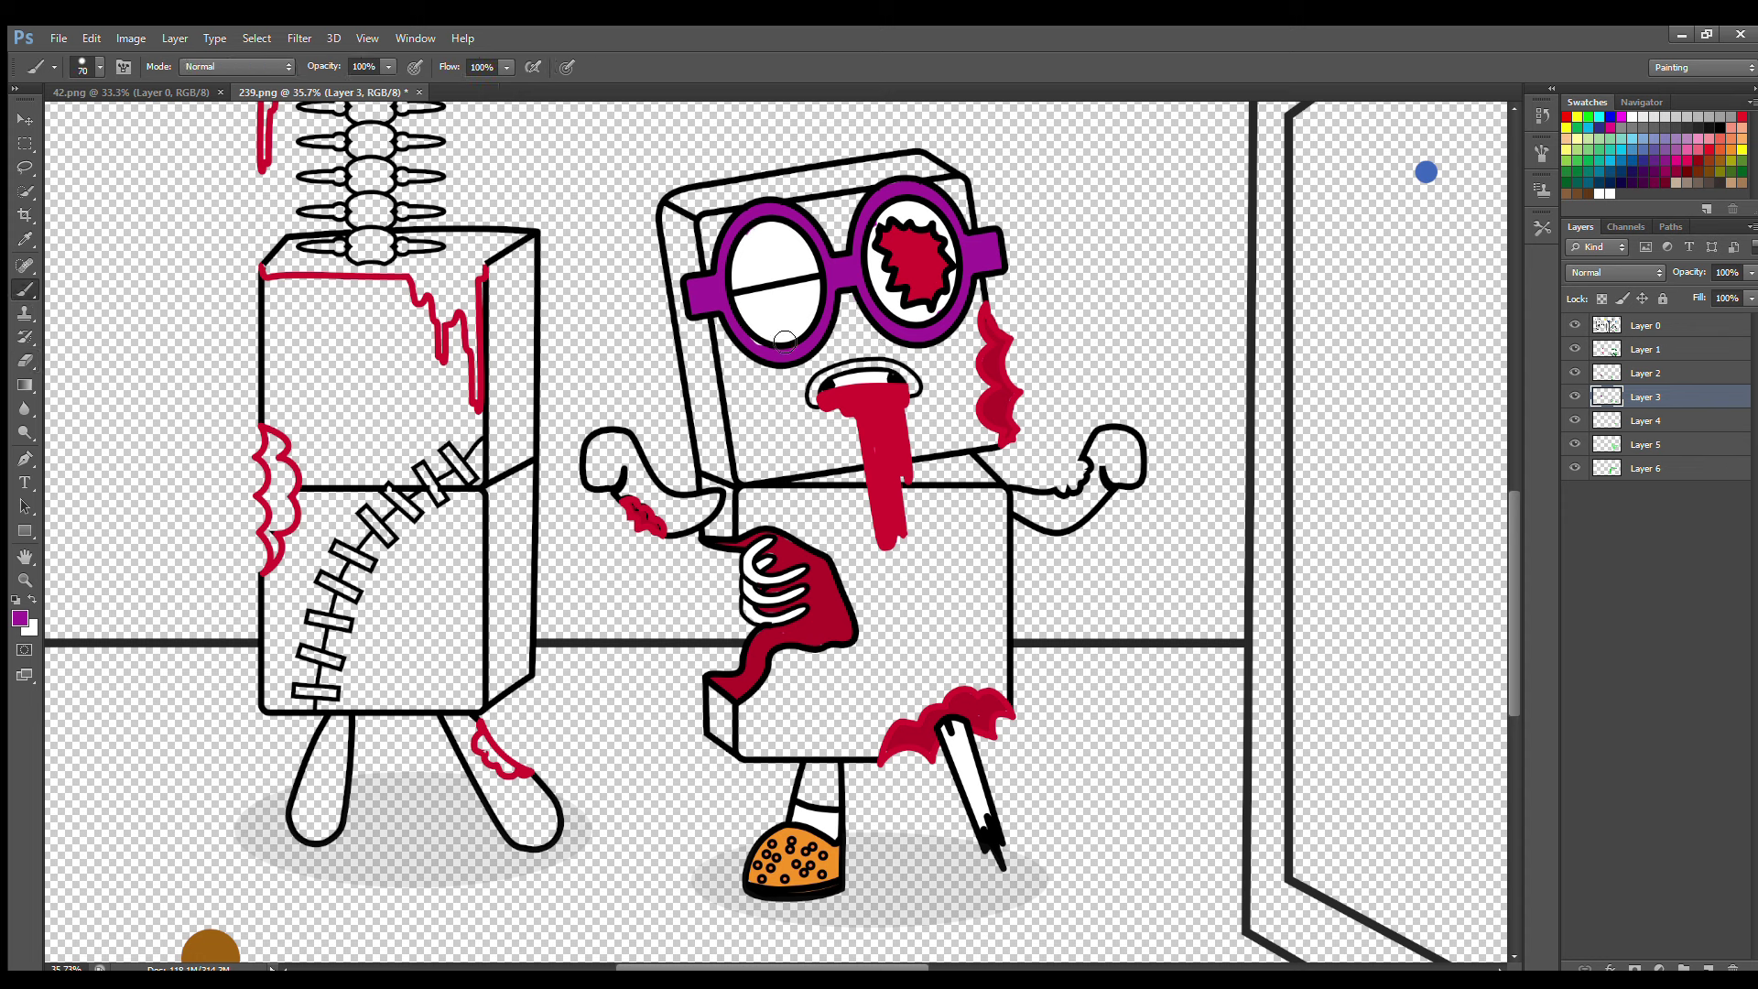
pyautogui.moveTo(825, 402)
pyautogui.mouseDown()
pyautogui.moveTo(870, 364)
pyautogui.moveTo(915, 391)
pyautogui.mouseUp()
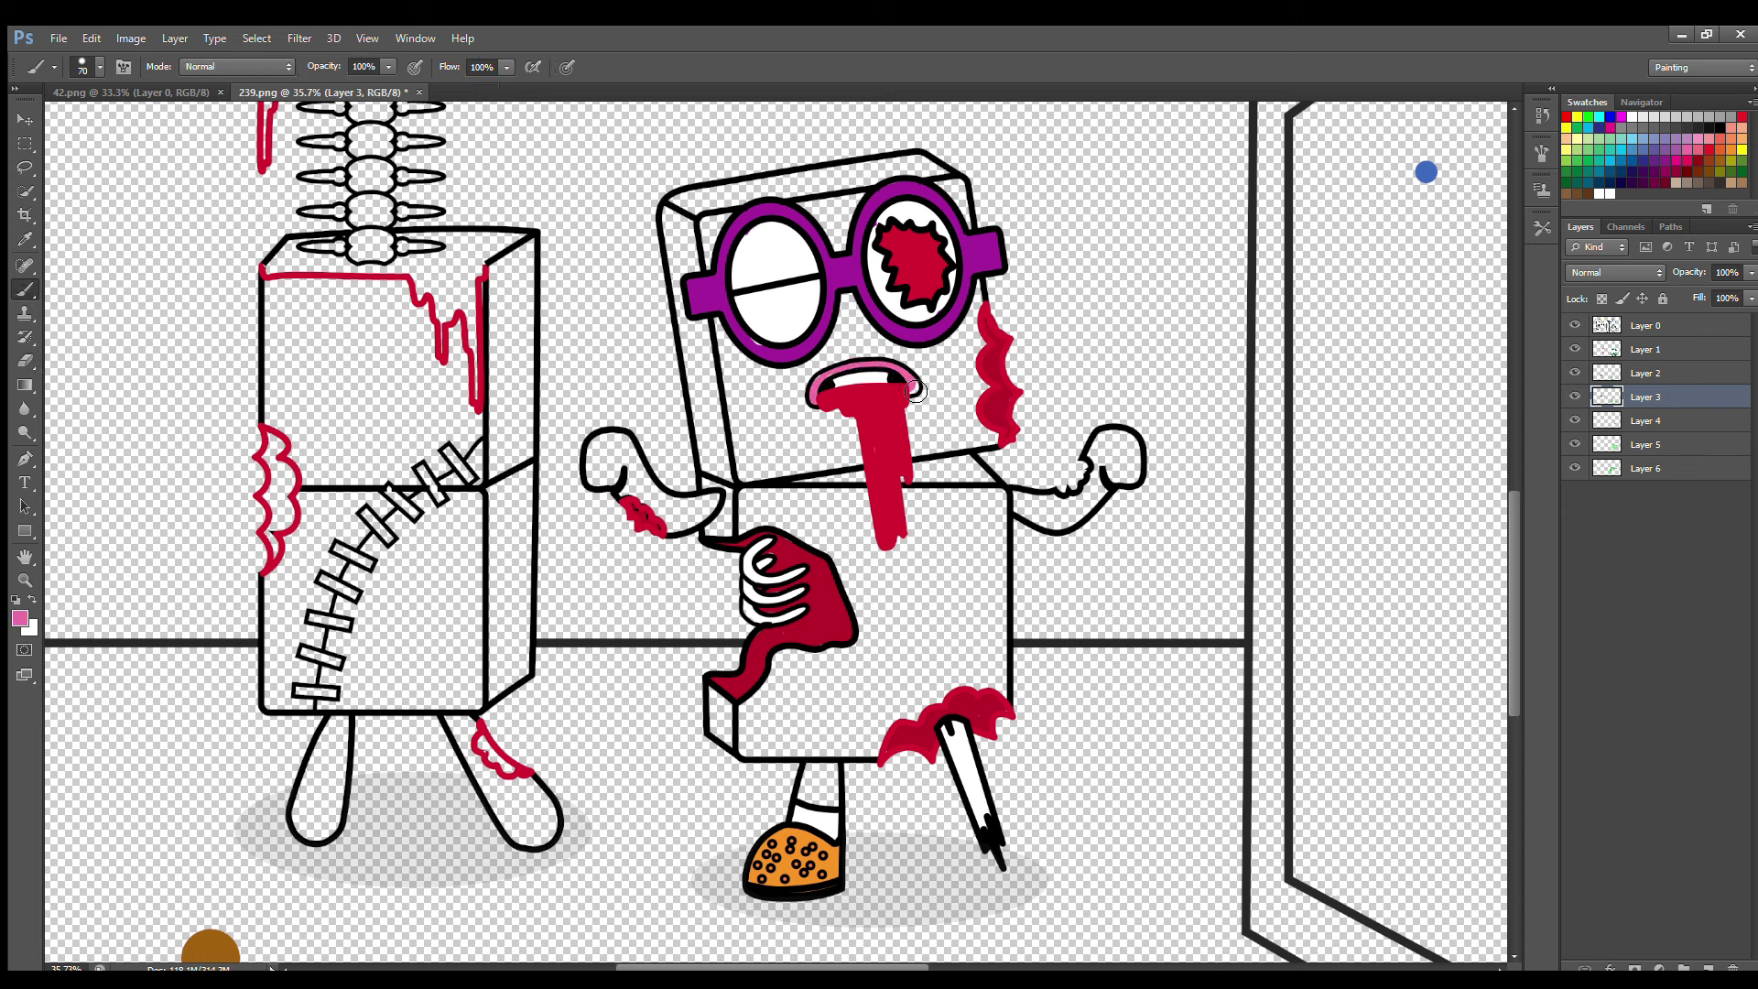
pyautogui.press('e')
# Sample the purple of the glasses frame and paint both of that zombie's arms with it on Layer 3.
pyautogui.click(1645, 349)
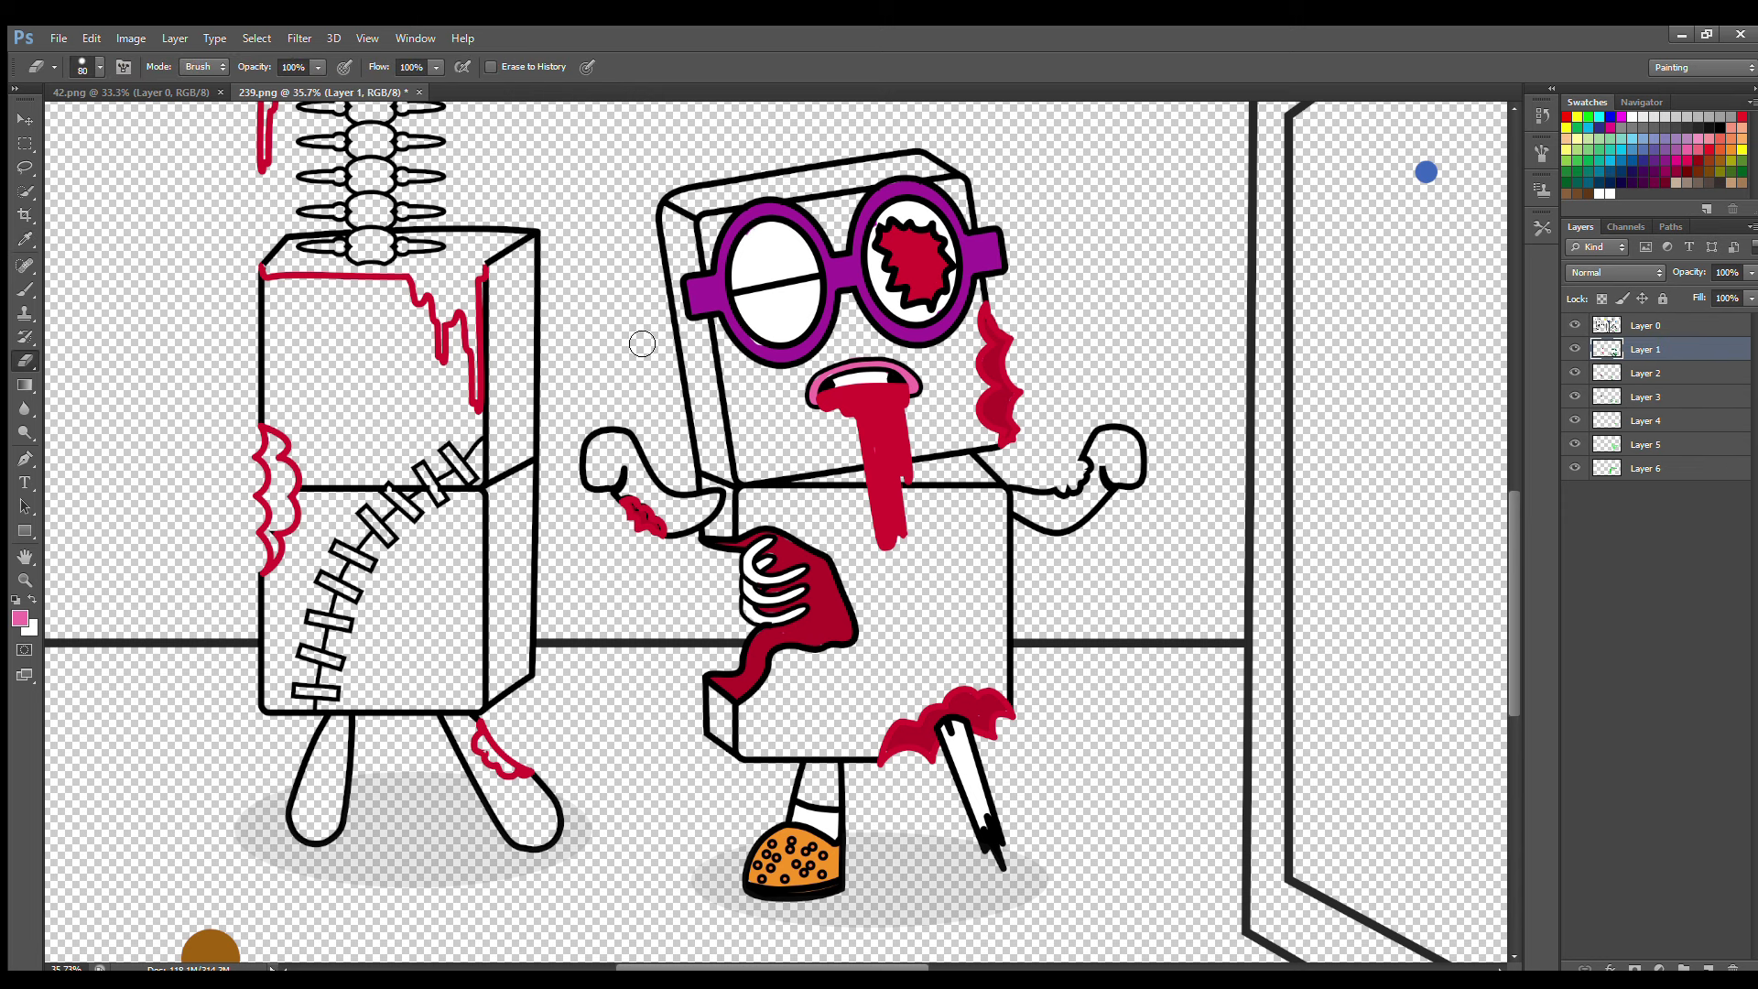
pyautogui.click(1648, 375)
pyautogui.hotkey('alt', '[')
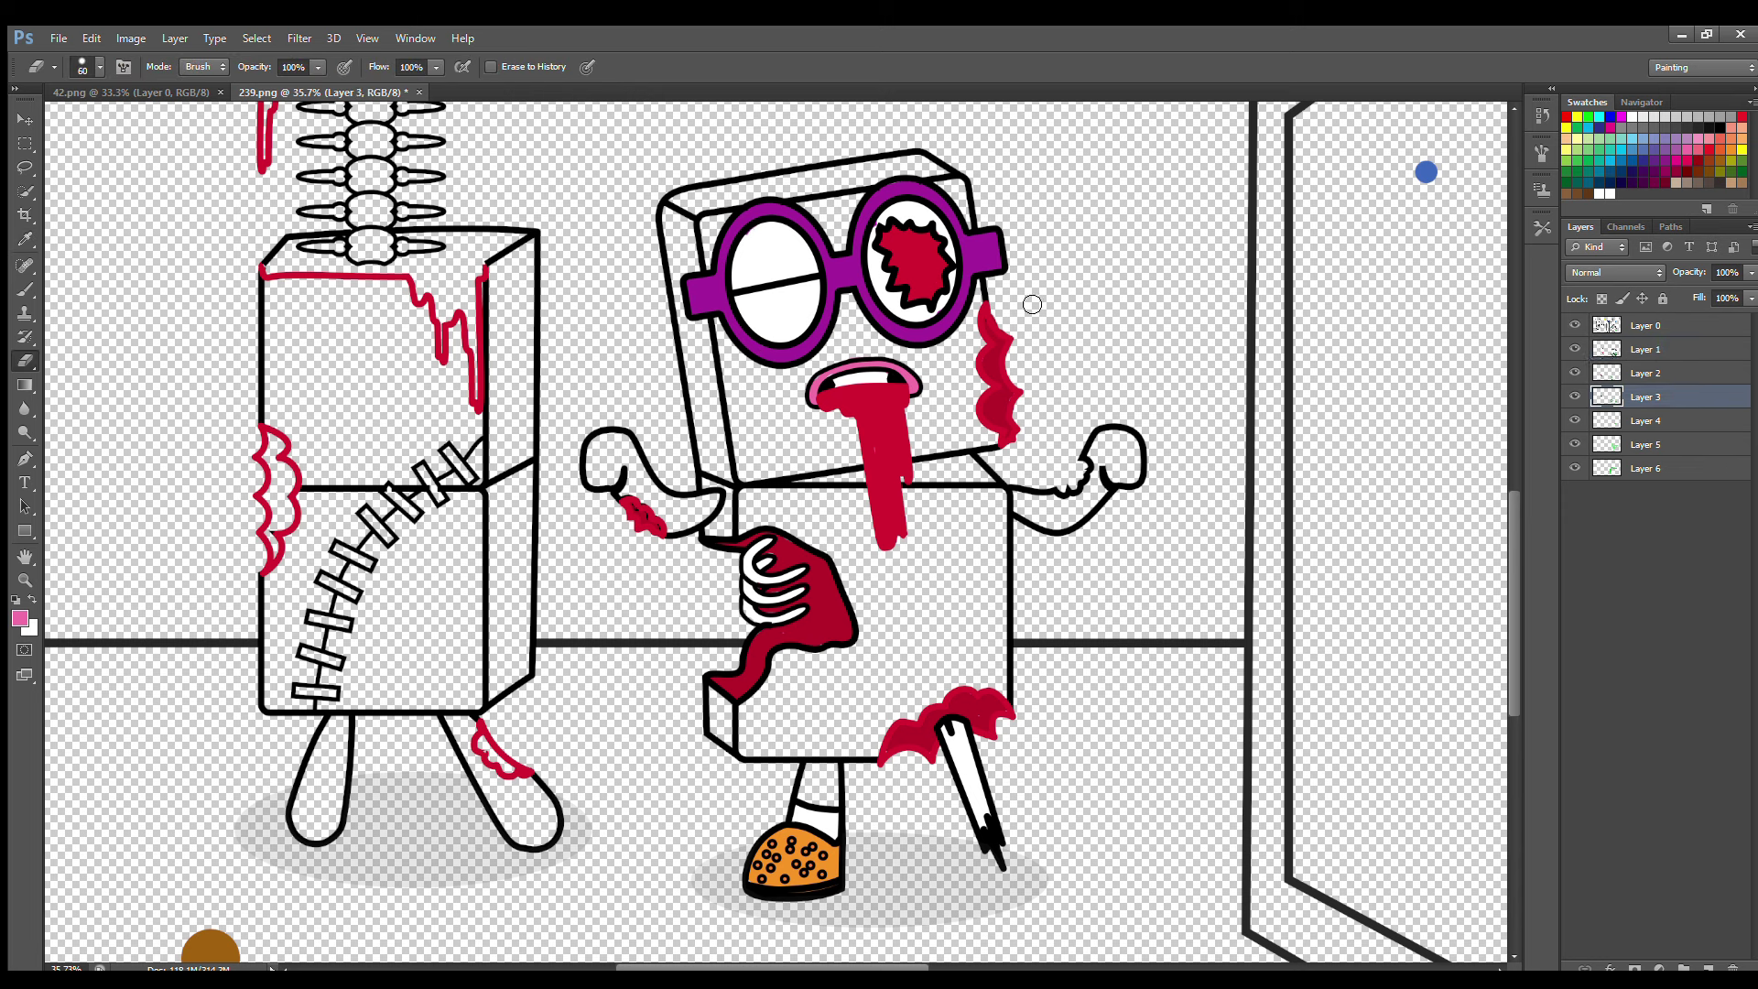
pyautogui.press('i')
pyautogui.click(1003, 261)
pyautogui.press('b')
pyautogui.moveTo(677, 500)
pyautogui.mouseDown()
pyautogui.moveTo(632, 453)
pyautogui.moveTo(605, 448)
pyautogui.moveTo(598, 479)
pyautogui.moveTo(663, 525)
pyautogui.moveTo(704, 514)
pyautogui.mouseUp()
pyautogui.moveTo(1009, 523)
pyautogui.mouseDown()
pyautogui.moveTo(1098, 506)
pyautogui.moveTo(1135, 474)
pyautogui.moveTo(1103, 449)
pyautogui.moveTo(1085, 495)
pyautogui.mouseUp()
pyautogui.hotkey('ctrl', 'z')
# On Layer 0, brush a soft blood-red smear over the bite in the zombie's raised arm at size 70.
pyautogui.hotkey('alt', '.')
pyautogui.keyDown('alt'); pyautogui.click(923, 278); pyautogui.keyUp('alt')
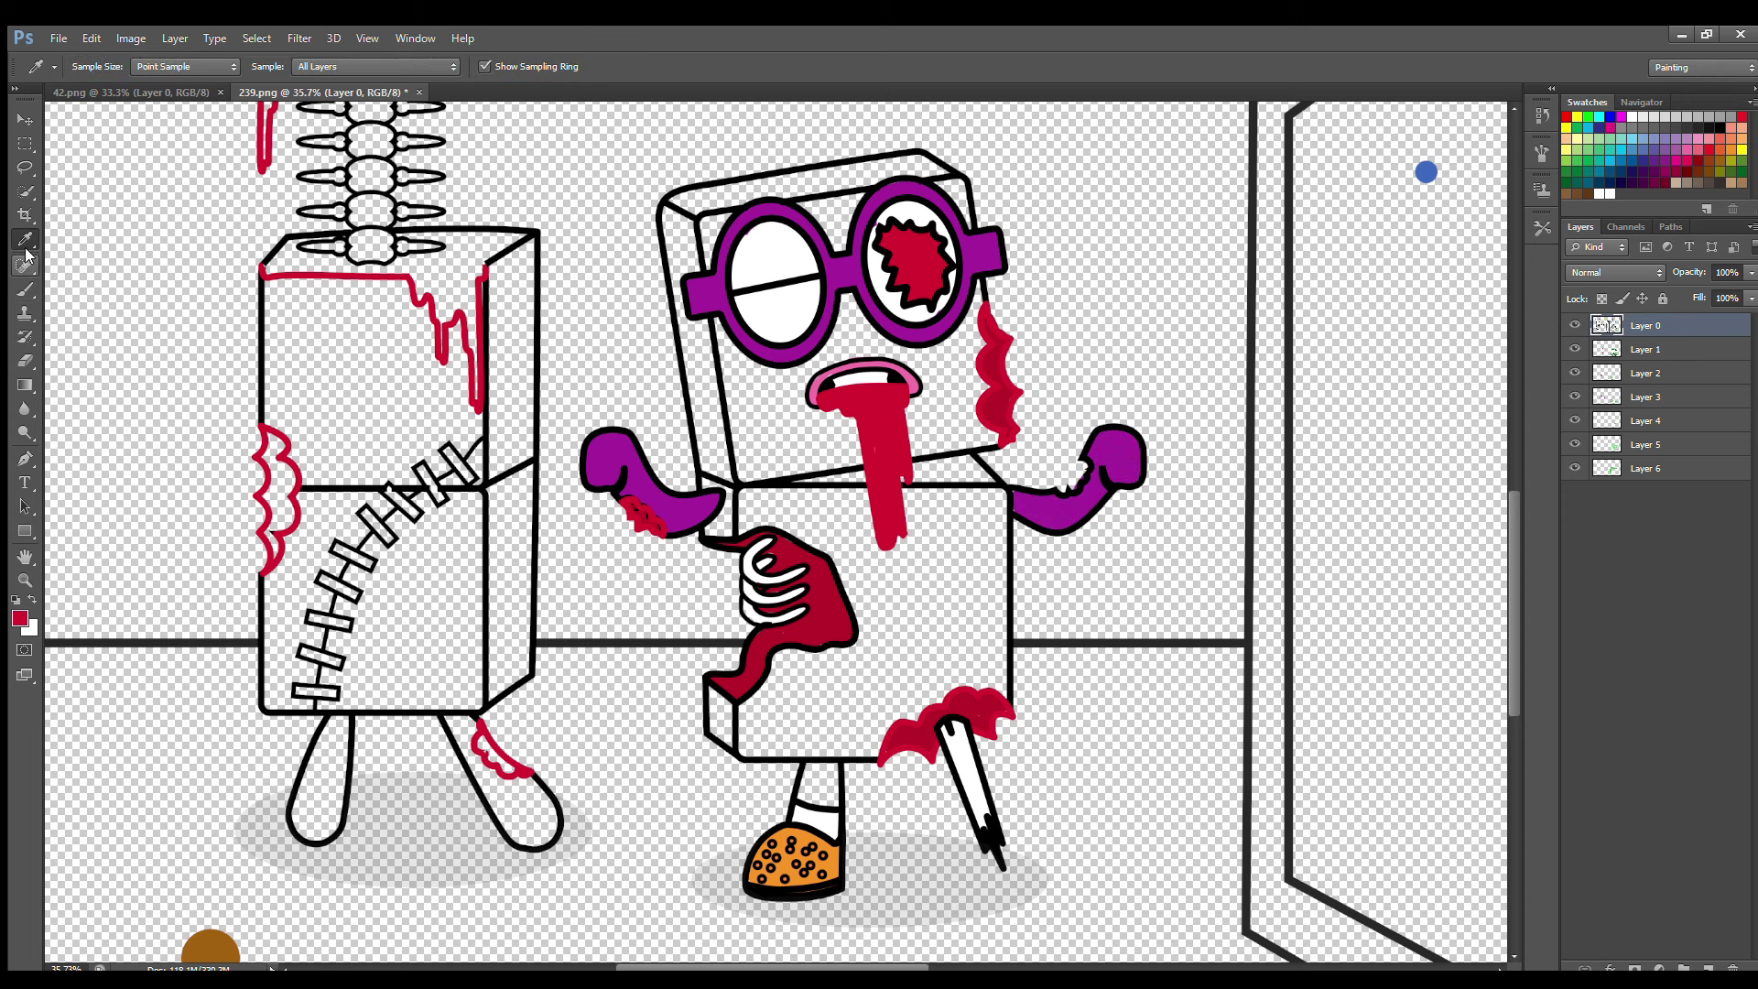
pyautogui.moveTo(1054, 491); pyautogui.dragTo(1078, 478)
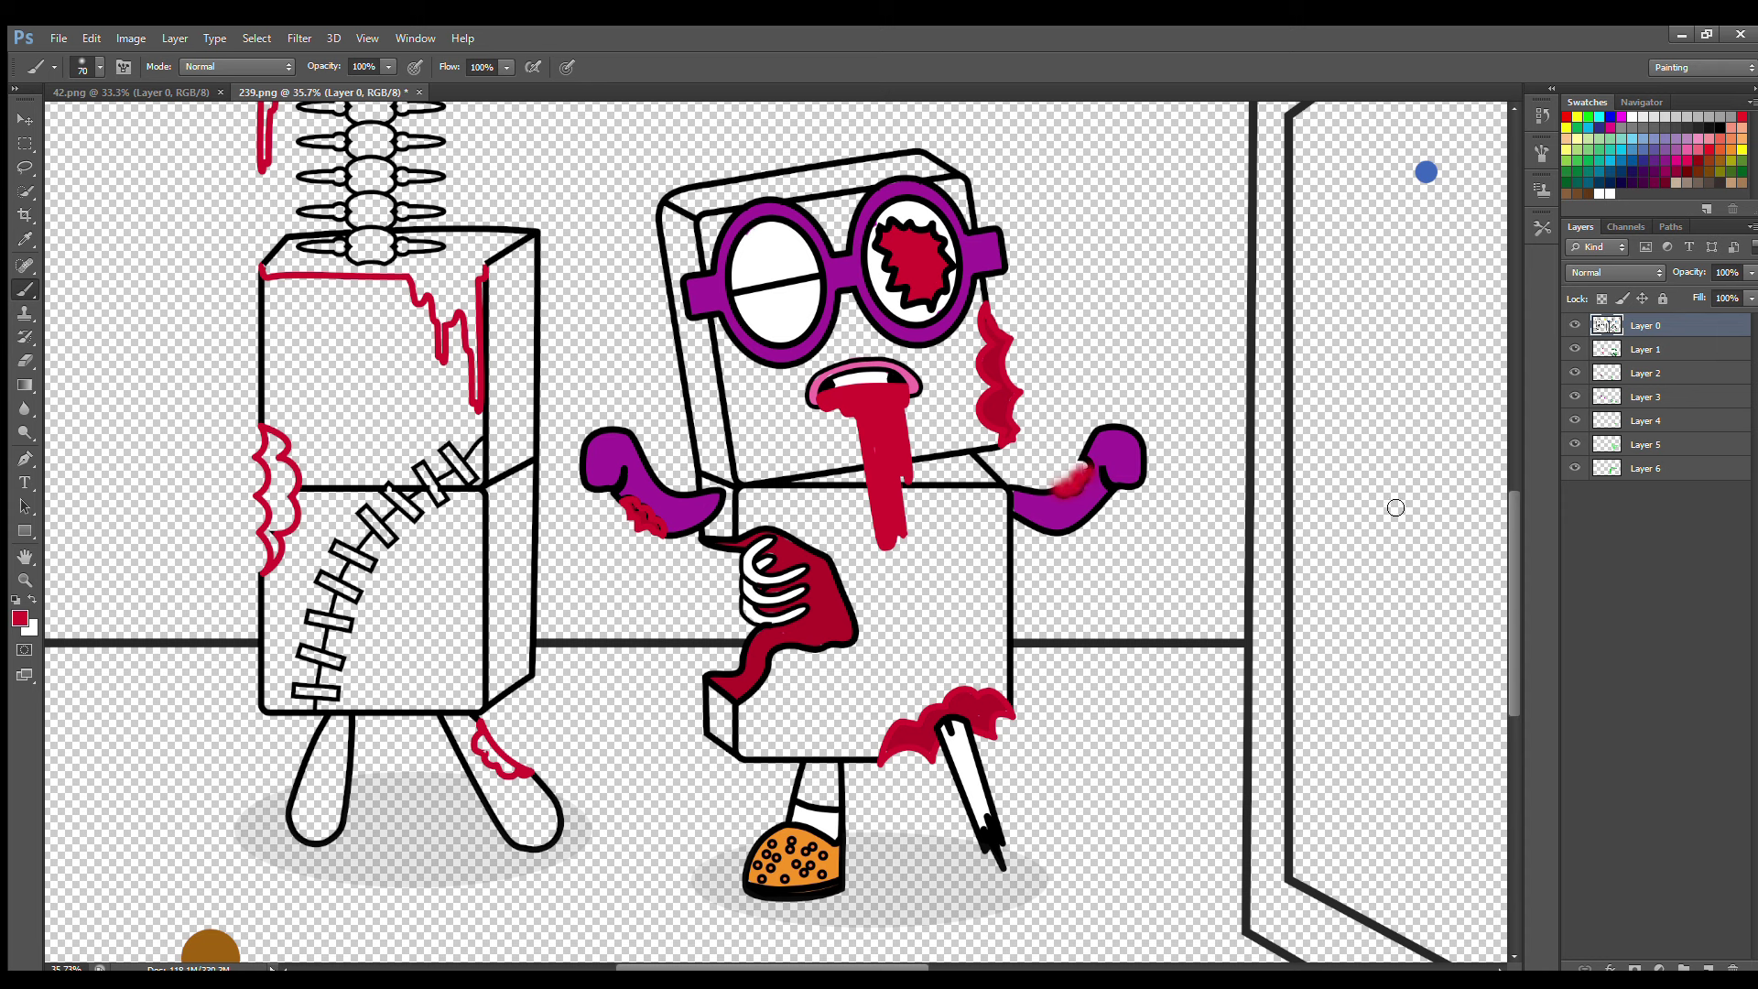
# Sample the arm's purple and paint the upper leg above the shoe with it on Layer 3.
pyautogui.click(1645, 396)
pyautogui.keyDown('alt'); pyautogui.click(1112, 453); pyautogui.keyUp('alt')
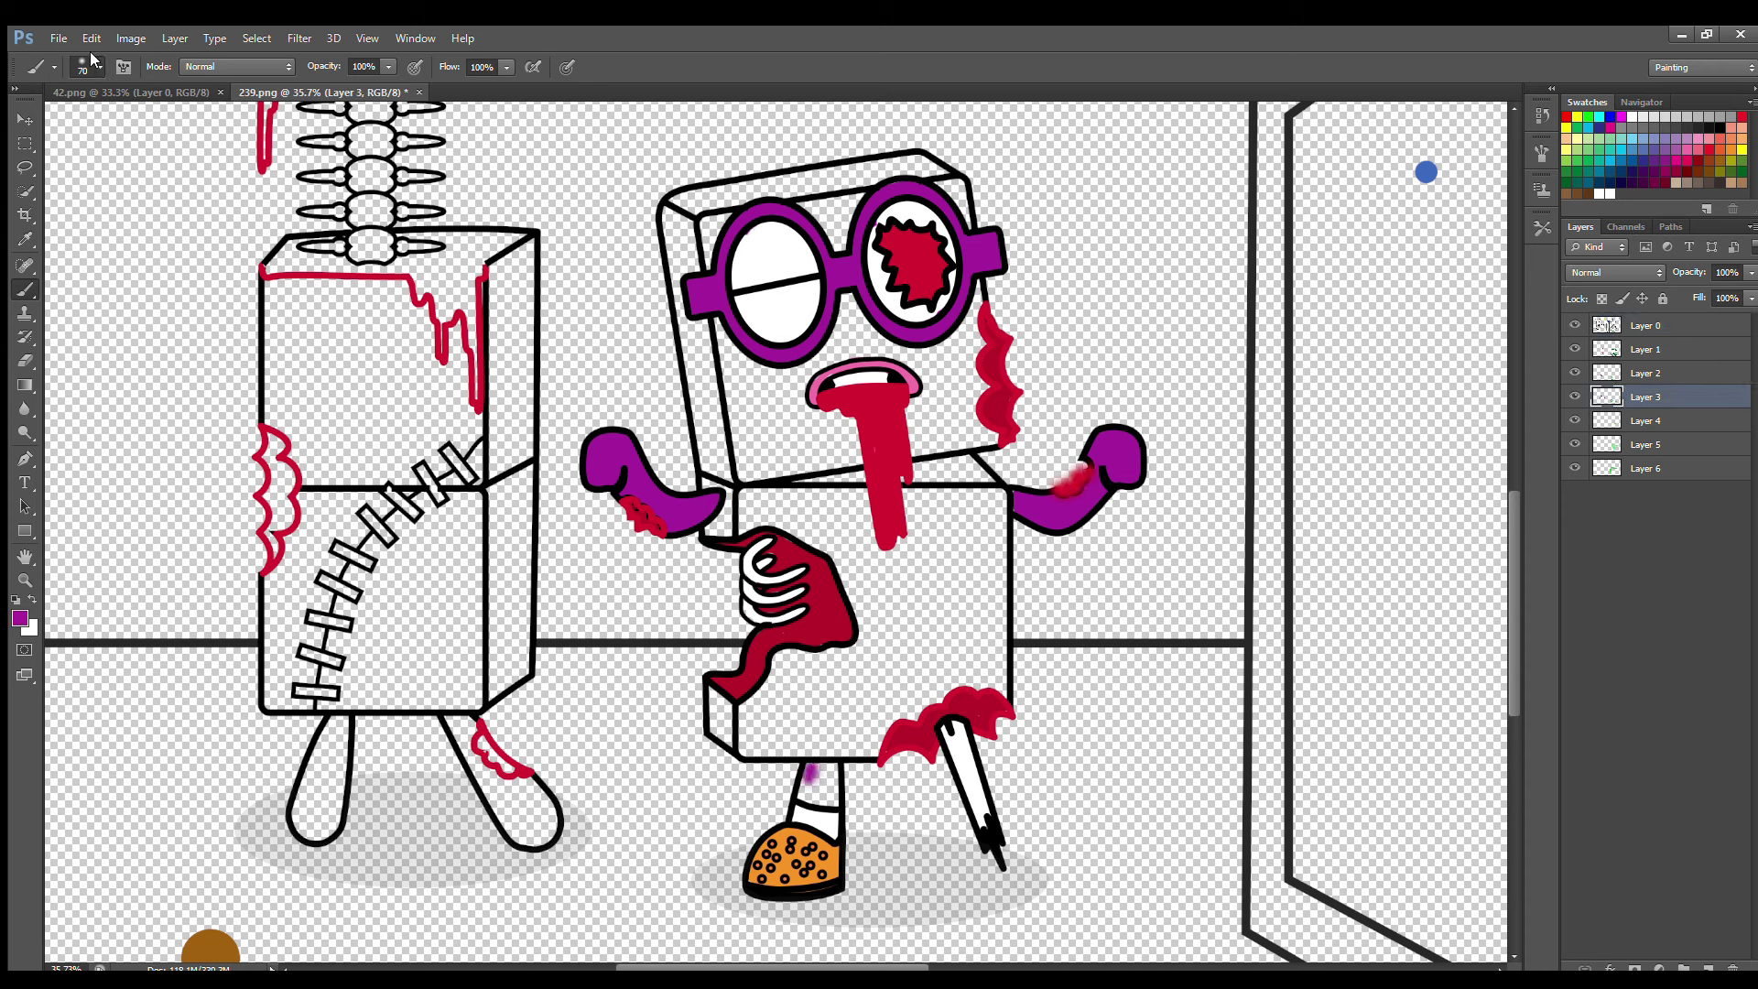
pyautogui.moveTo(819, 790); pyautogui.dragTo(816, 783)
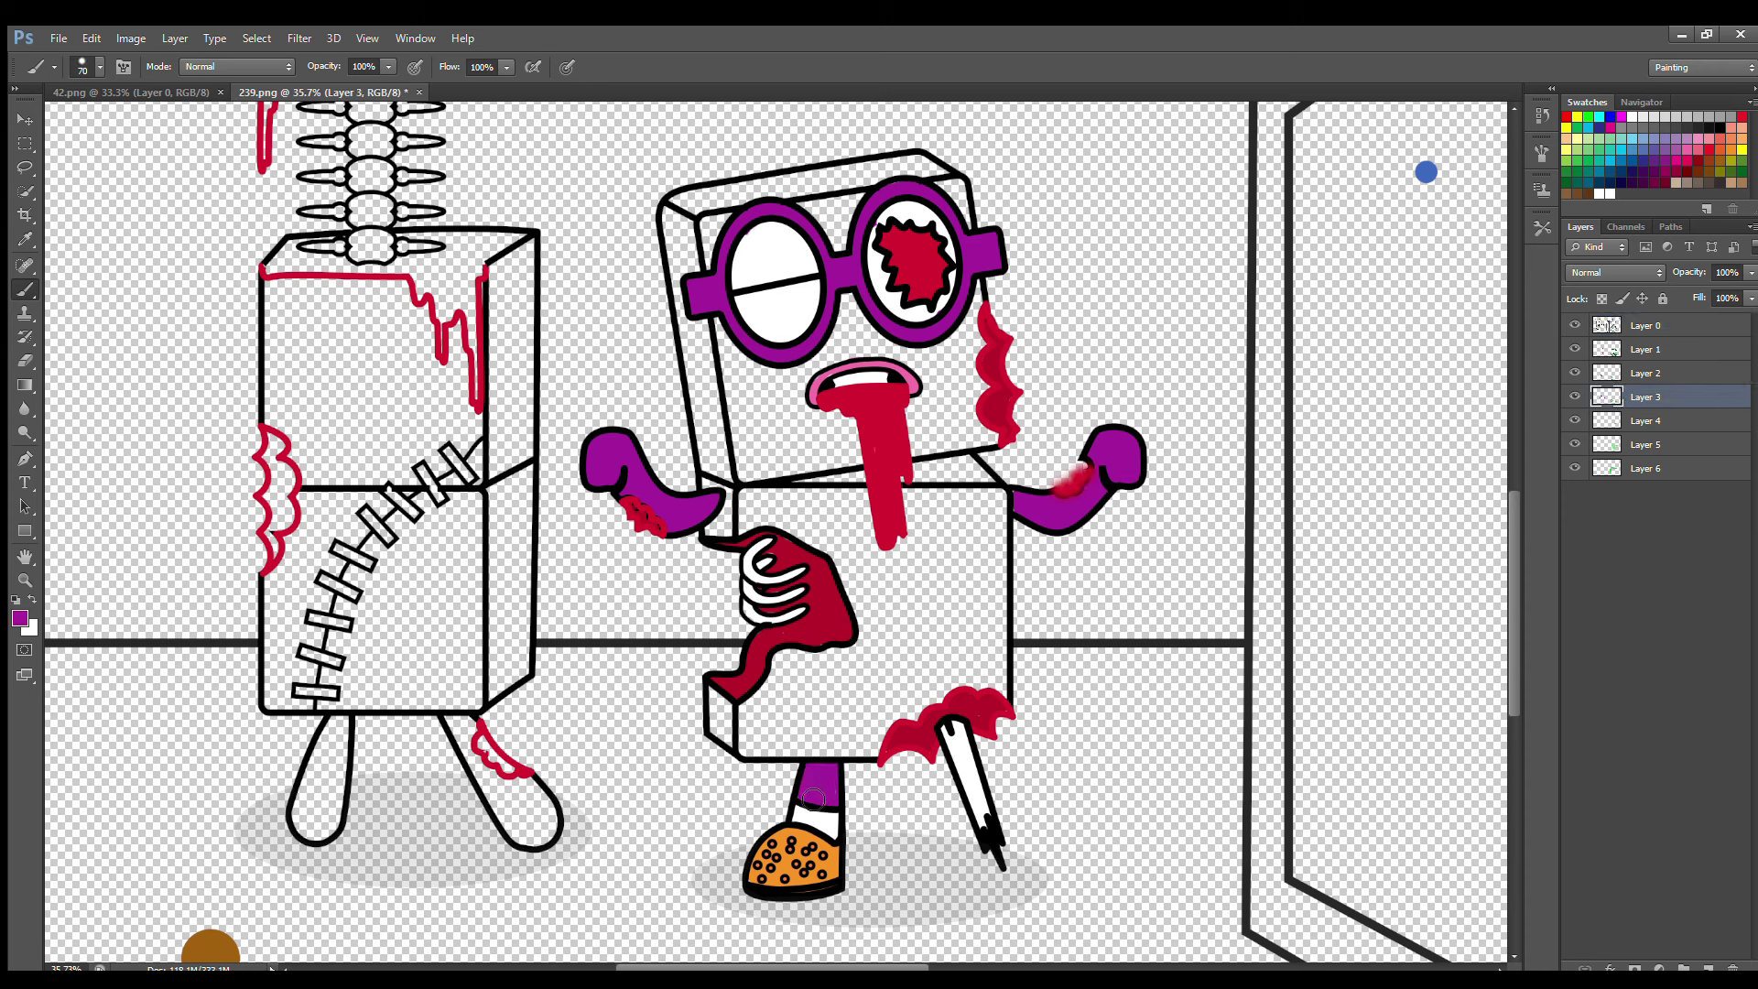
# Sample the shoe's orange and fill the front faces of the zombie's head and torso on Layer 4.
pyautogui.click(1645, 420)
pyautogui.keyDown('alt'); pyautogui.click(792, 865); pyautogui.keyUp('alt')
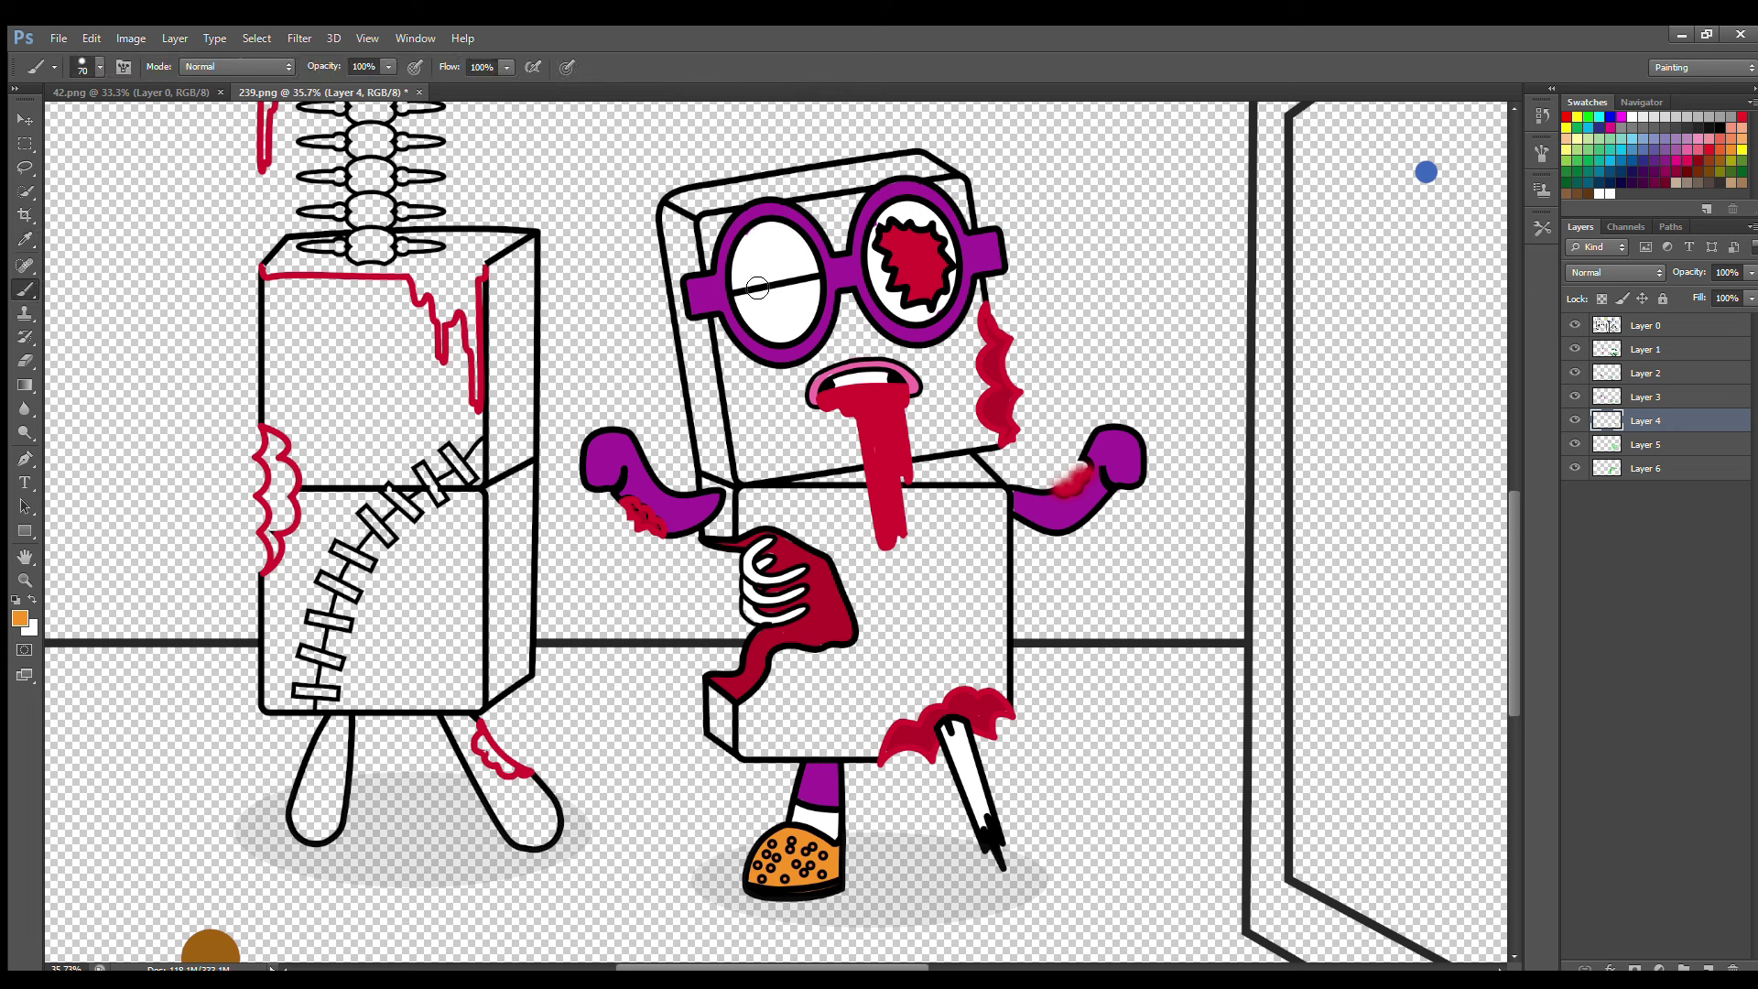
pyautogui.moveTo(710, 220)
pyautogui.mouseDown()
pyautogui.moveTo(760, 476)
pyautogui.moveTo(920, 453)
pyautogui.moveTo(970, 339)
pyautogui.moveTo(964, 193)
pyautogui.moveTo(835, 210)
pyautogui.moveTo(952, 338)
pyautogui.moveTo(760, 458)
pyautogui.moveTo(943, 384)
pyautogui.moveTo(833, 420)
pyautogui.mouseUp()
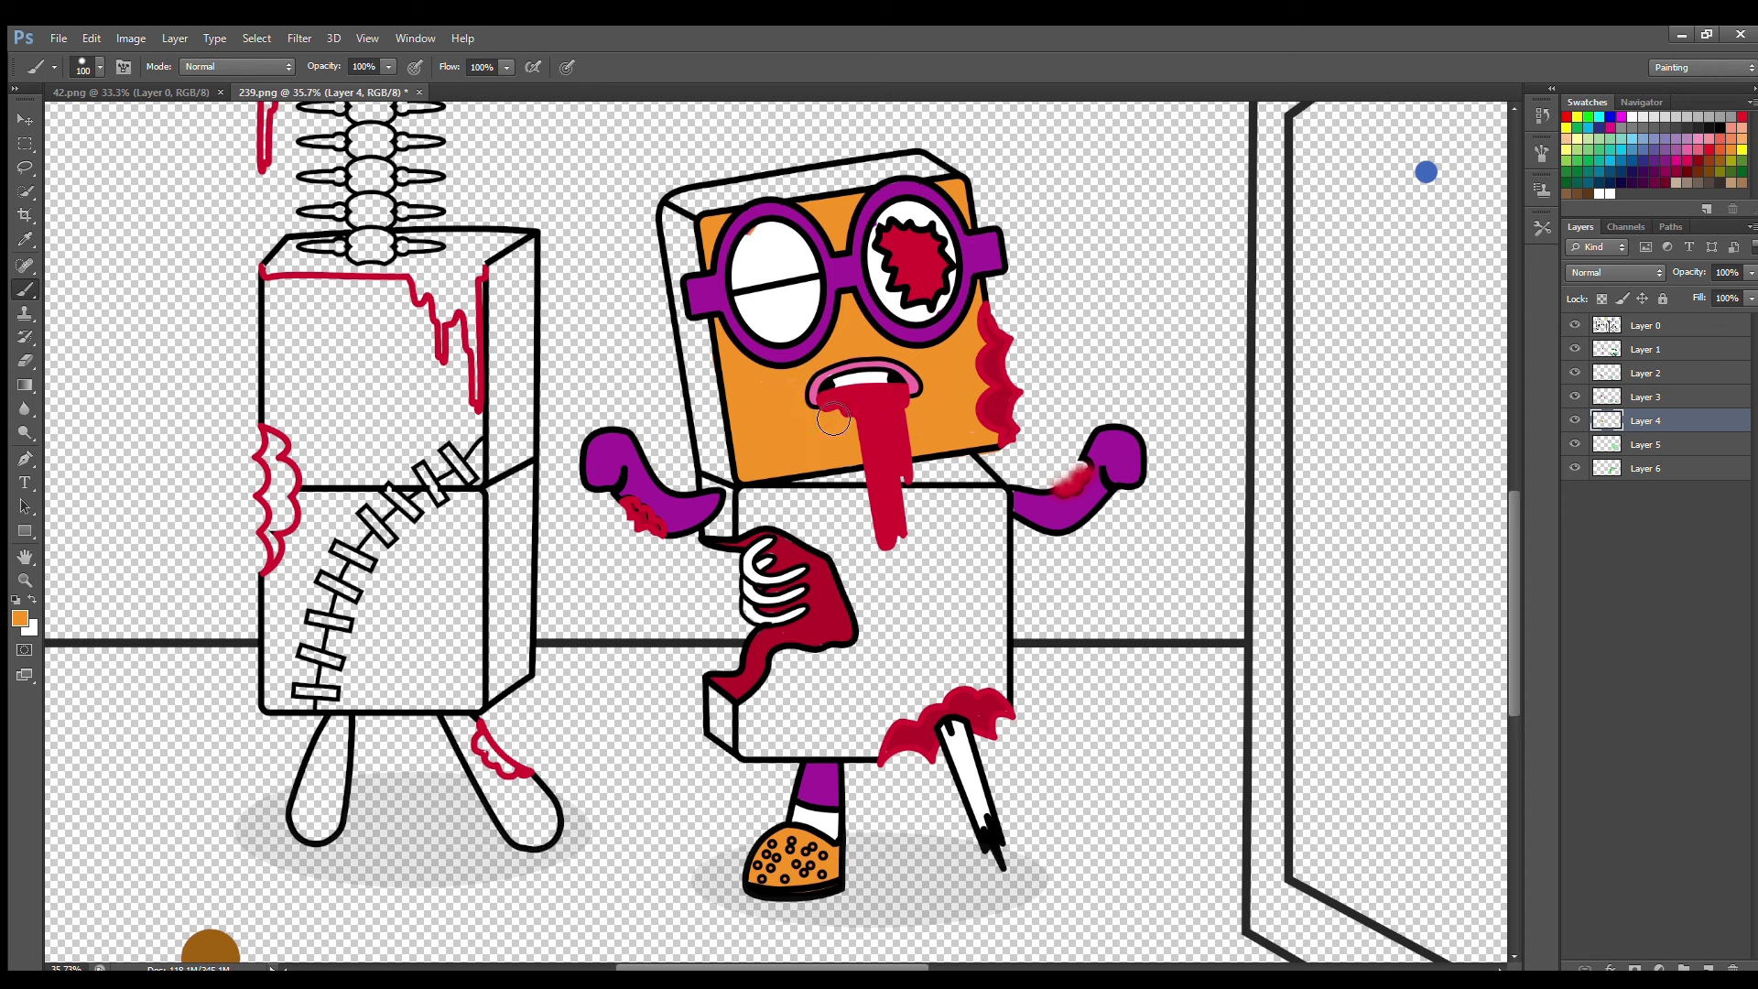
pyautogui.moveTo(753, 492); pyautogui.dragTo(755, 528)
pyautogui.moveTo(870, 756)
pyautogui.mouseDown()
pyautogui.moveTo(997, 706)
pyautogui.moveTo(1006, 546)
pyautogui.moveTo(993, 510)
pyautogui.moveTo(783, 513)
pyautogui.moveTo(974, 540)
pyautogui.moveTo(883, 580)
pyautogui.moveTo(829, 560)
pyautogui.moveTo(949, 608)
pyautogui.moveTo(863, 610)
pyautogui.moveTo(814, 687)
pyautogui.moveTo(914, 730)
pyautogui.moveTo(978, 601)
pyautogui.moveTo(925, 641)
pyautogui.mouseUp()
# On Layer 5, paint the top and side faces of the head and torso darker orange with a size 175 brush.
pyautogui.press(']')
pyautogui.press(']')
pyautogui.press(']')
pyautogui.click(1660, 446)
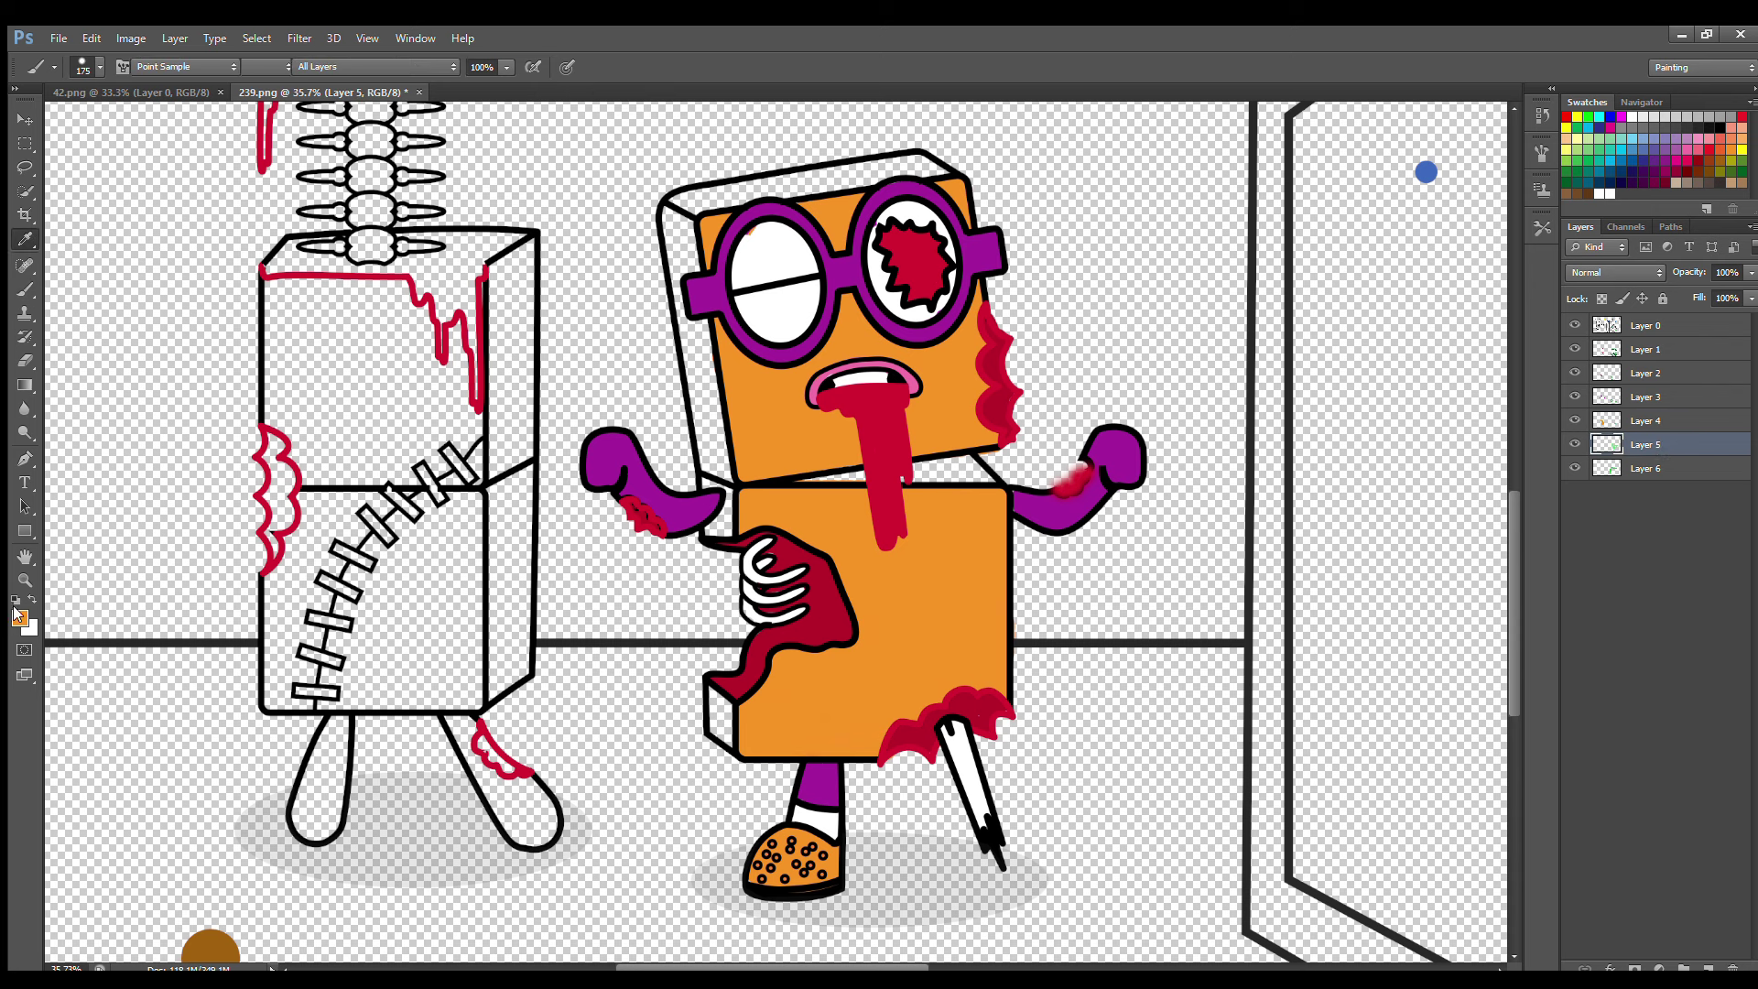
pyautogui.moveTo(938, 176)
pyautogui.mouseDown()
pyautogui.moveTo(949, 209)
pyautogui.moveTo(824, 178)
pyautogui.moveTo(723, 192)
pyautogui.moveTo(682, 243)
pyautogui.moveTo(737, 415)
pyautogui.moveTo(732, 513)
pyautogui.moveTo(943, 476)
pyautogui.moveTo(993, 499)
pyautogui.moveTo(756, 733)
pyautogui.moveTo(911, 700)
pyautogui.mouseUp()
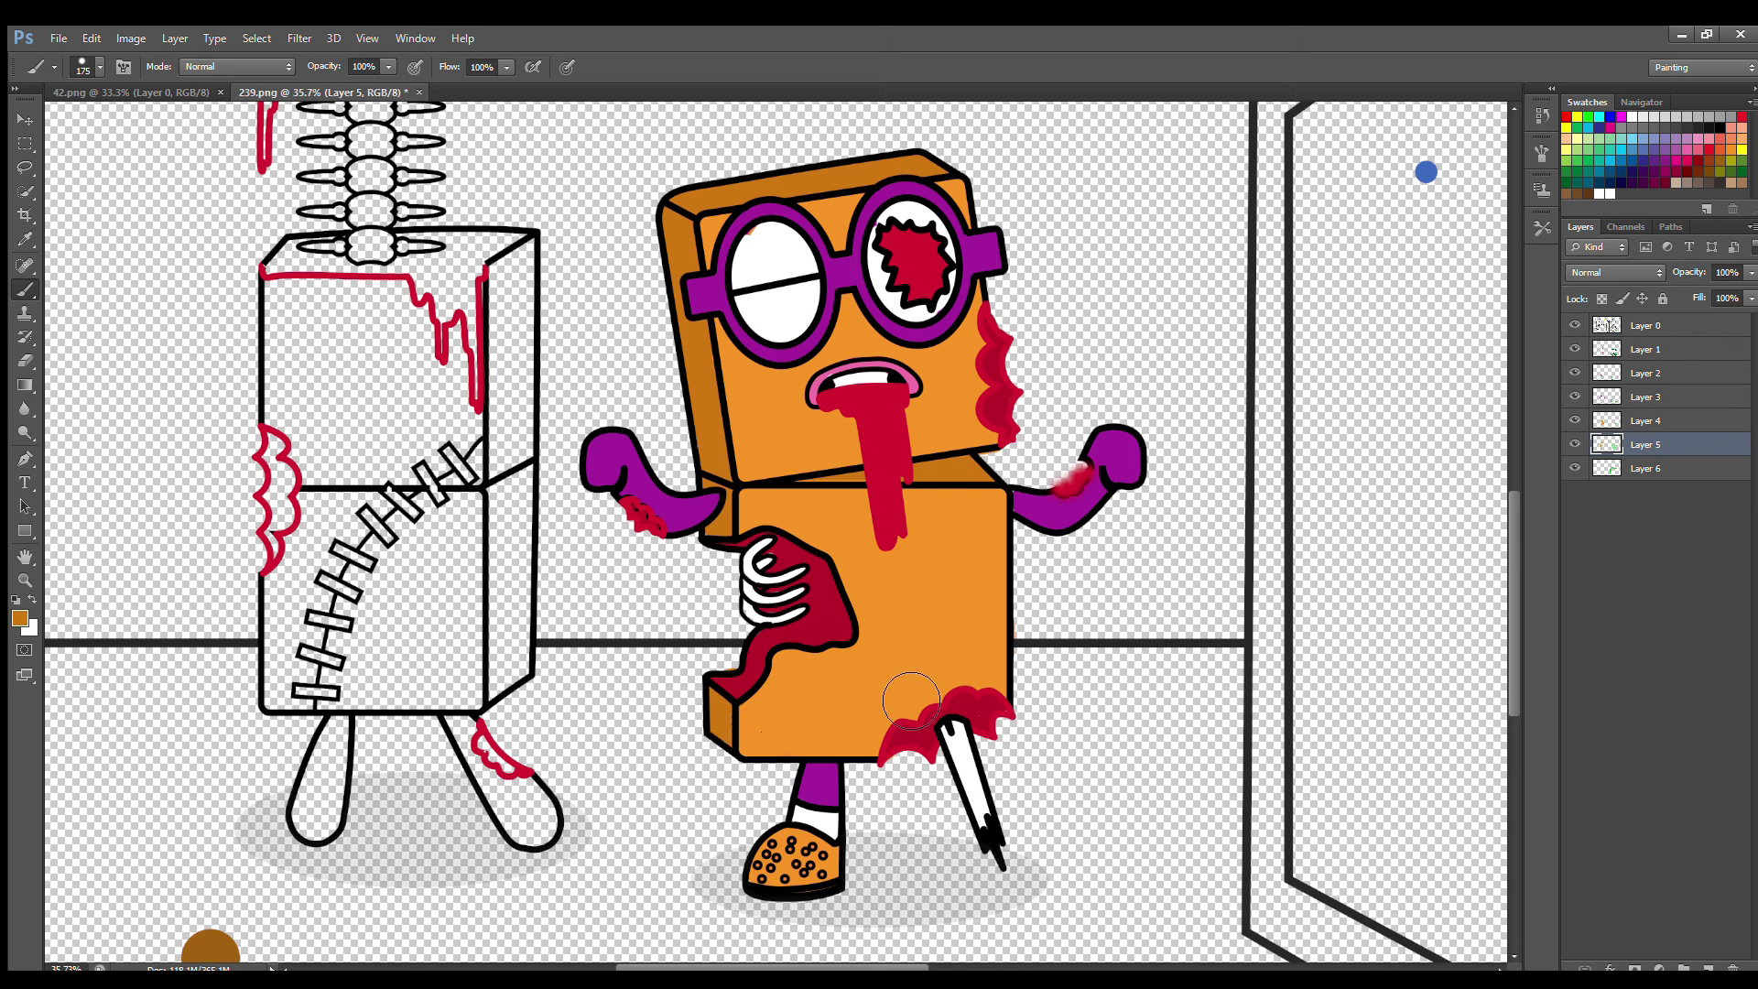
# On Layer 1, sample the wound red and fill the split-bodied zombie's torso and leg bites with a size 40 brush.
pyautogui.click(1645, 349)
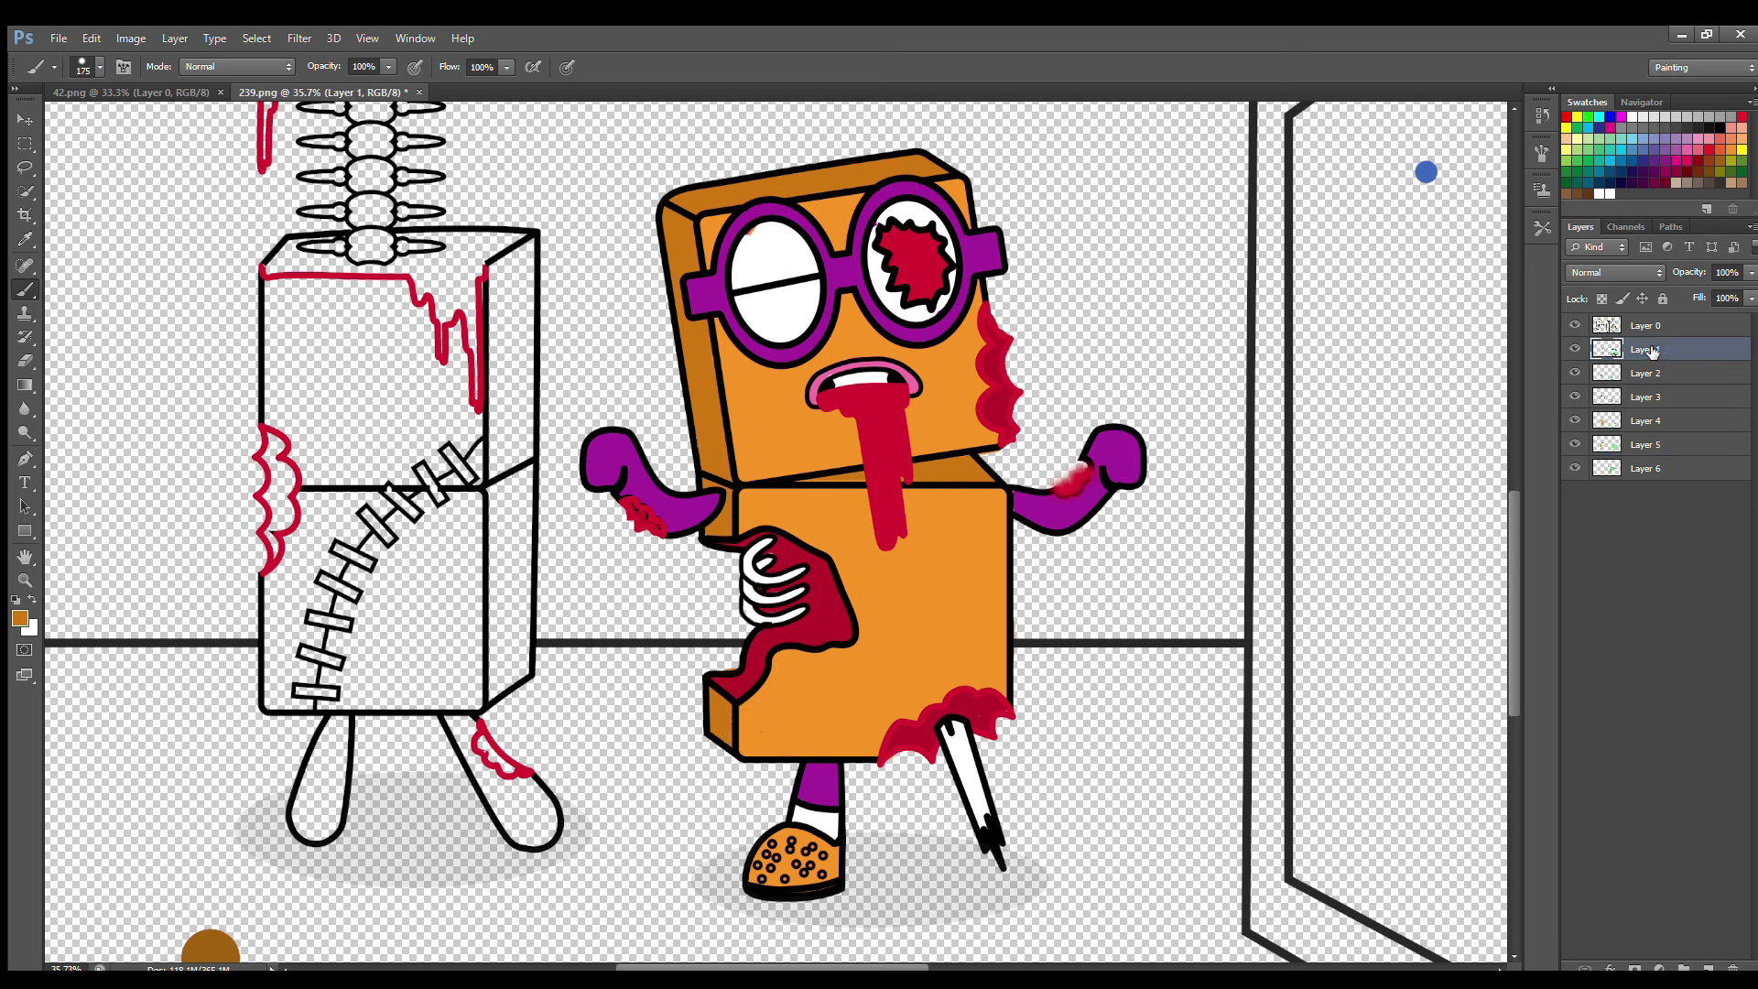
pyautogui.click(1634, 117)
pyautogui.press('[')
pyautogui.press('[')
pyautogui.press('[')
pyautogui.press('[')
pyautogui.press('[')
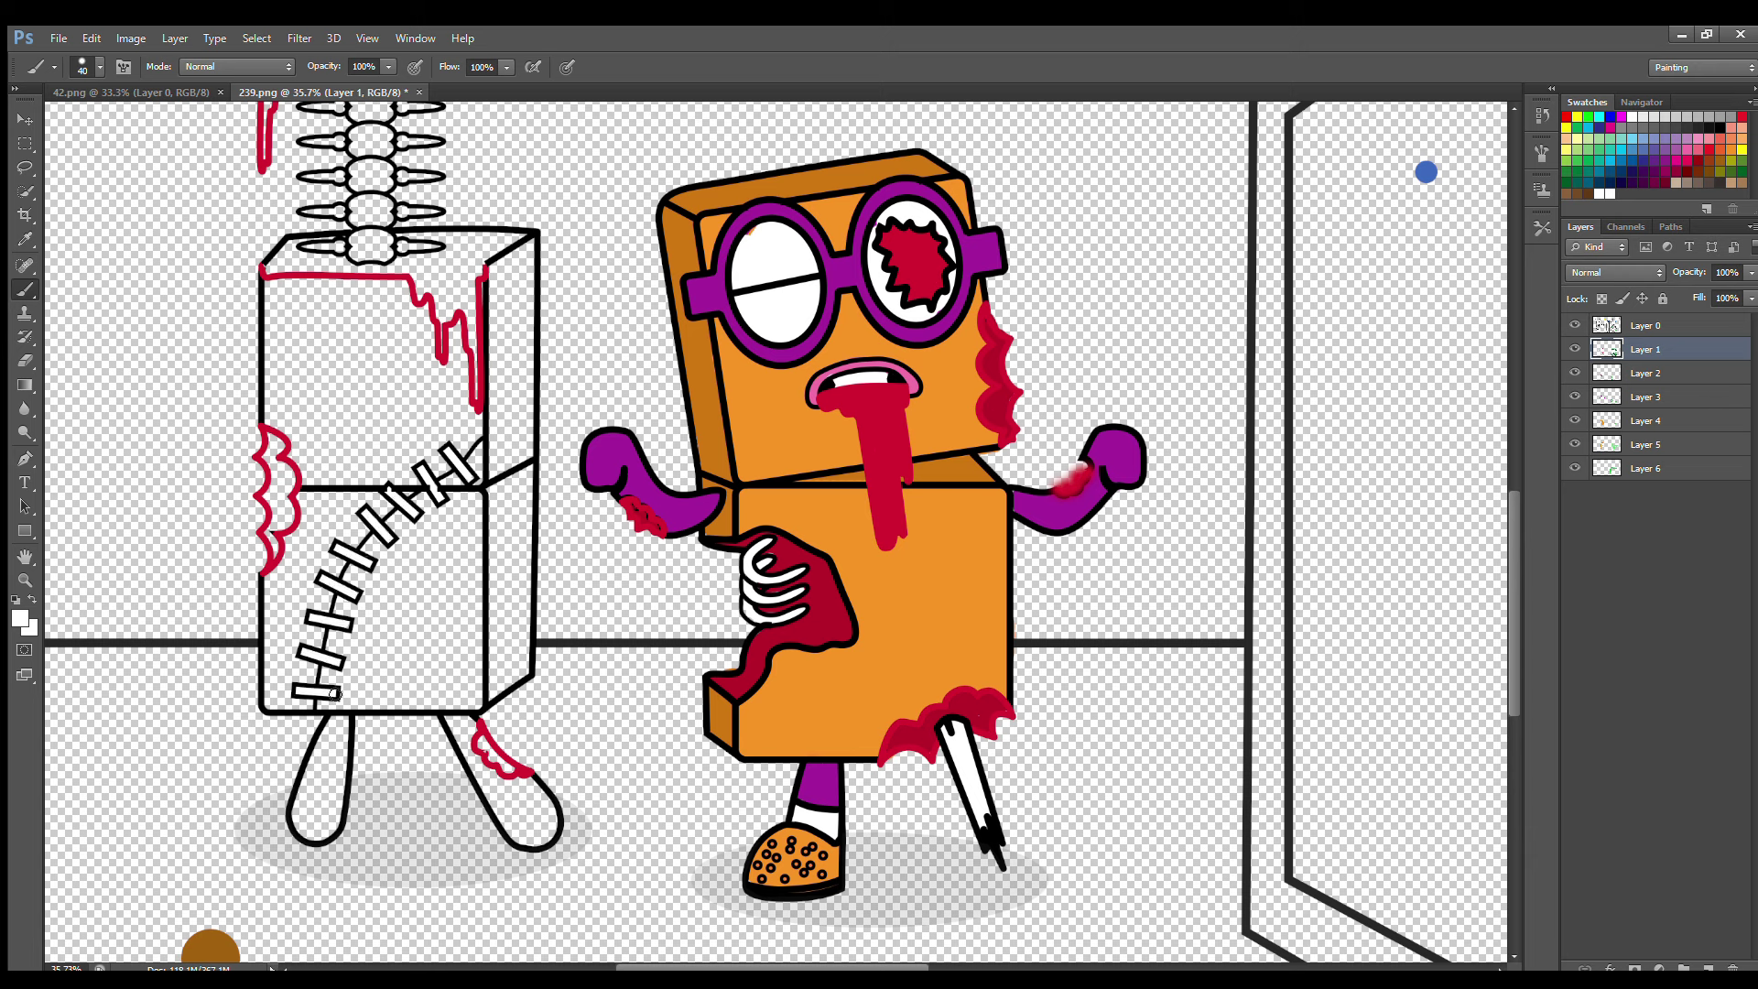
pyautogui.keyDown('alt'); pyautogui.click(990, 357); pyautogui.keyUp('alt')
pyautogui.moveTo(271, 450); pyautogui.dragTo(272, 538)
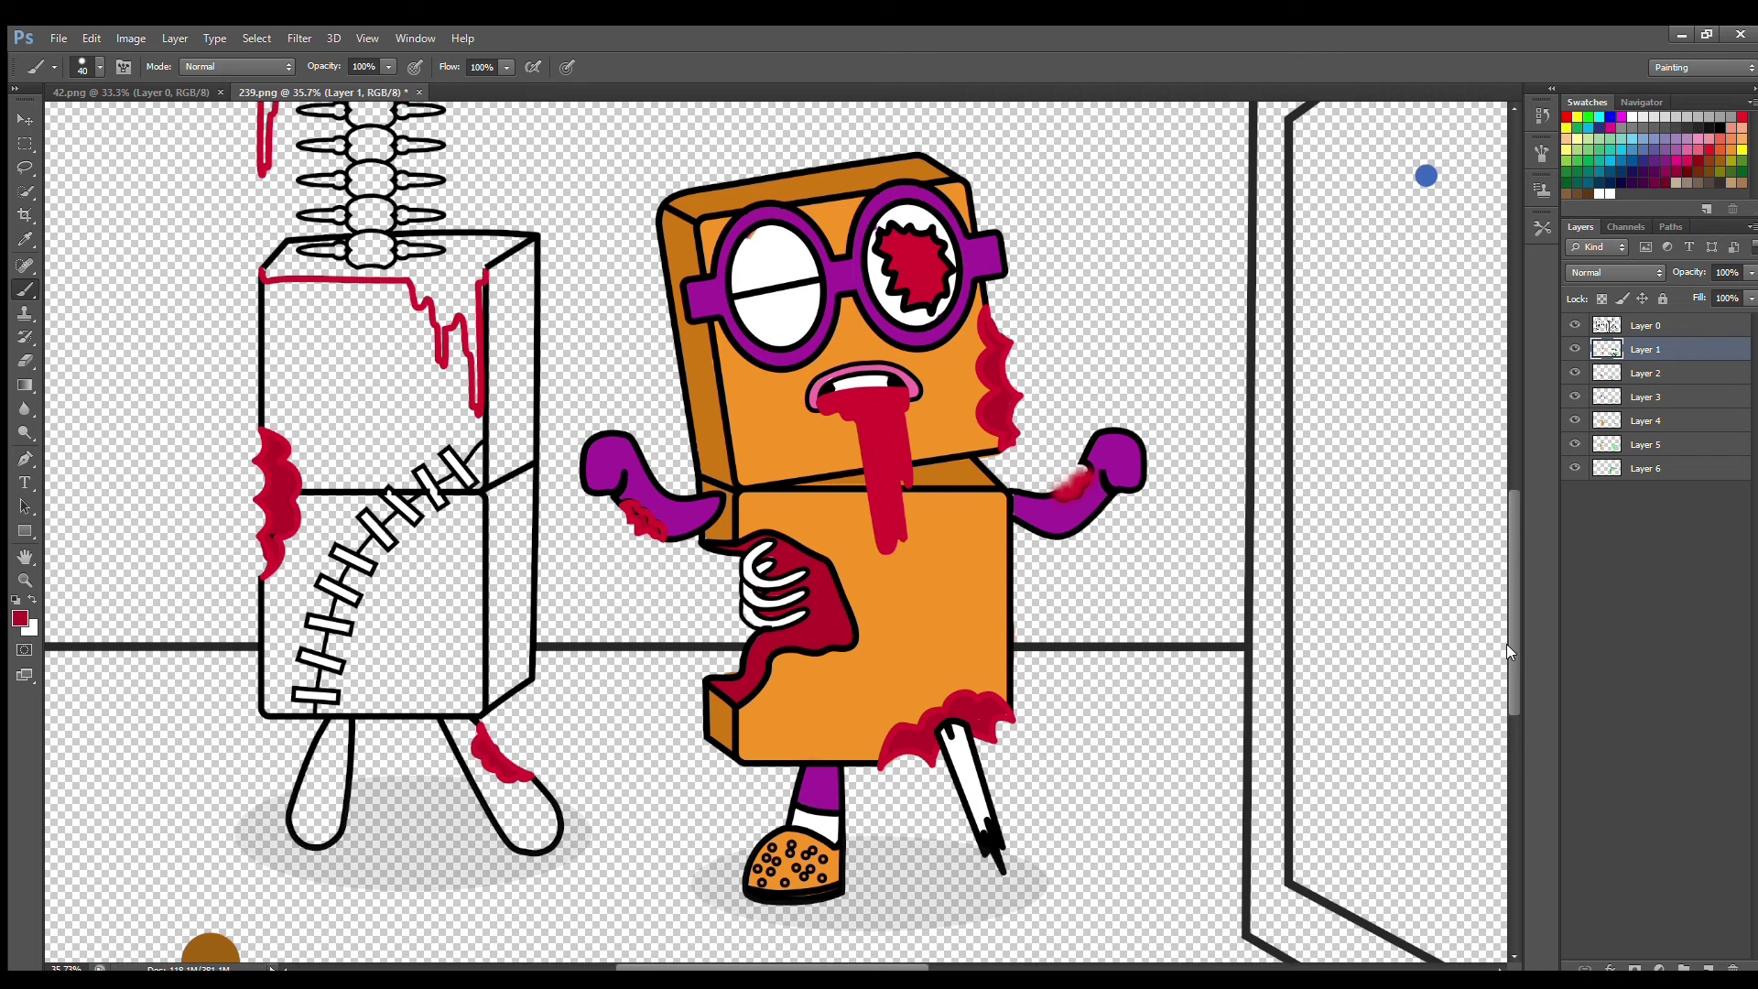
# Paint the split-bodied zombie's torso stitches and exposed spine vertebrae white on Layer 1.
pyautogui.moveTo(1511, 644); pyautogui.dragTo(1513, 586)
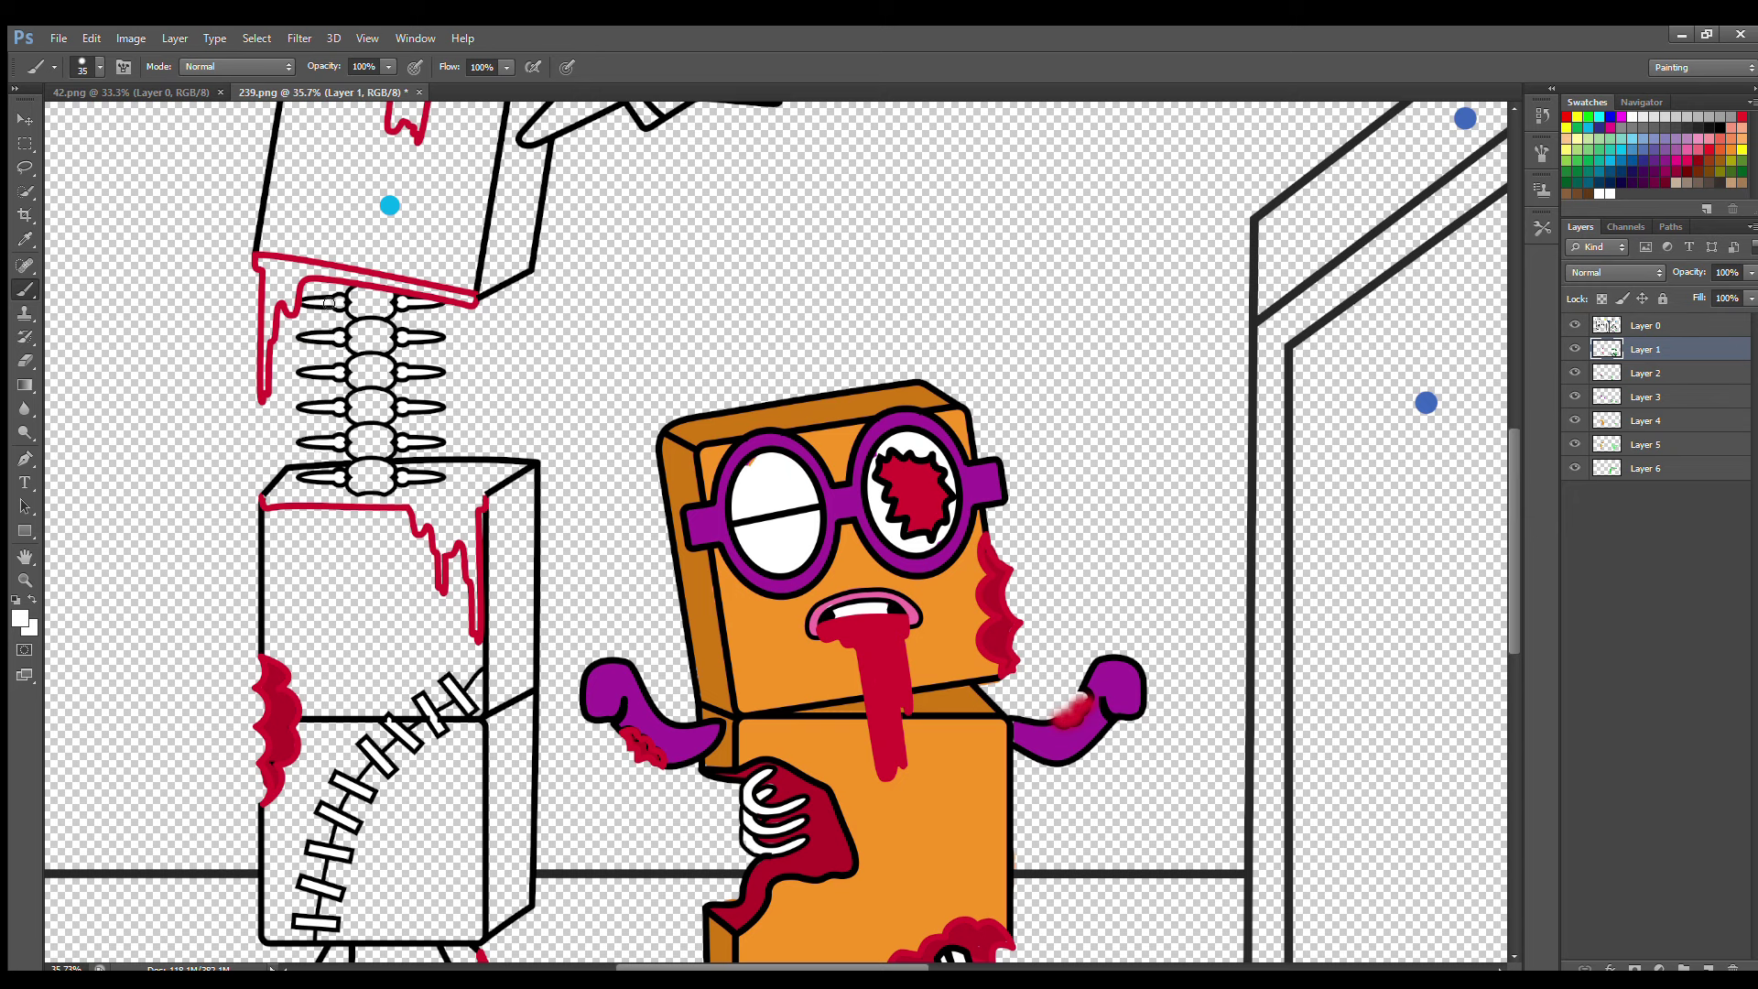
pyautogui.press(']')
pyautogui.moveTo(372, 306)
pyautogui.mouseDown()
pyautogui.moveTo(357, 344)
pyautogui.moveTo(388, 340)
pyautogui.moveTo(367, 359)
pyautogui.moveTo(376, 383)
pyautogui.moveTo(369, 324)
pyautogui.moveTo(375, 432)
pyautogui.mouseUp()
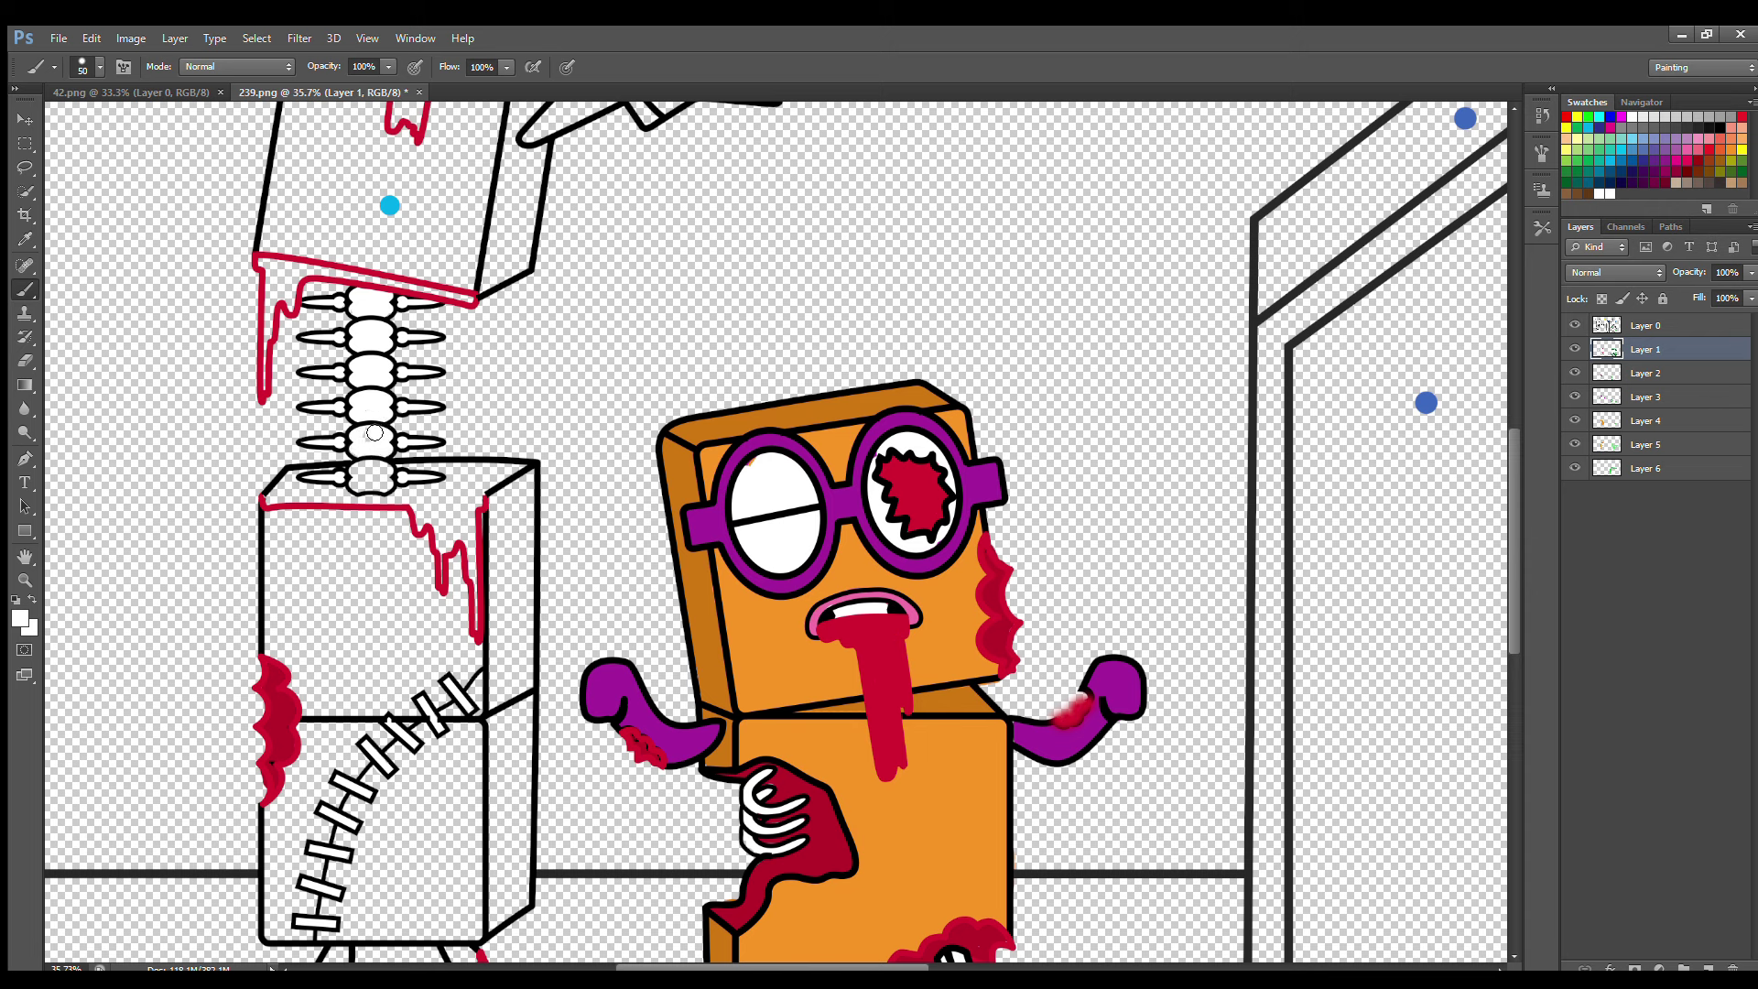
# On Layer 2, sample the blood red and fill the blood pool and drips at the top of the severed lower torso.
pyautogui.click(1640, 374)
pyautogui.press('i')
pyautogui.click(445, 565)
pyautogui.press('b')
pyautogui.moveTo(265, 499)
pyautogui.mouseDown()
pyautogui.moveTo(478, 500)
pyautogui.moveTo(475, 564)
pyautogui.moveTo(359, 503)
pyautogui.moveTo(403, 503)
pyautogui.moveTo(441, 567)
pyautogui.moveTo(471, 573)
pyautogui.moveTo(474, 629)
pyautogui.moveTo(480, 511)
pyautogui.moveTo(438, 493)
pyautogui.mouseUp()
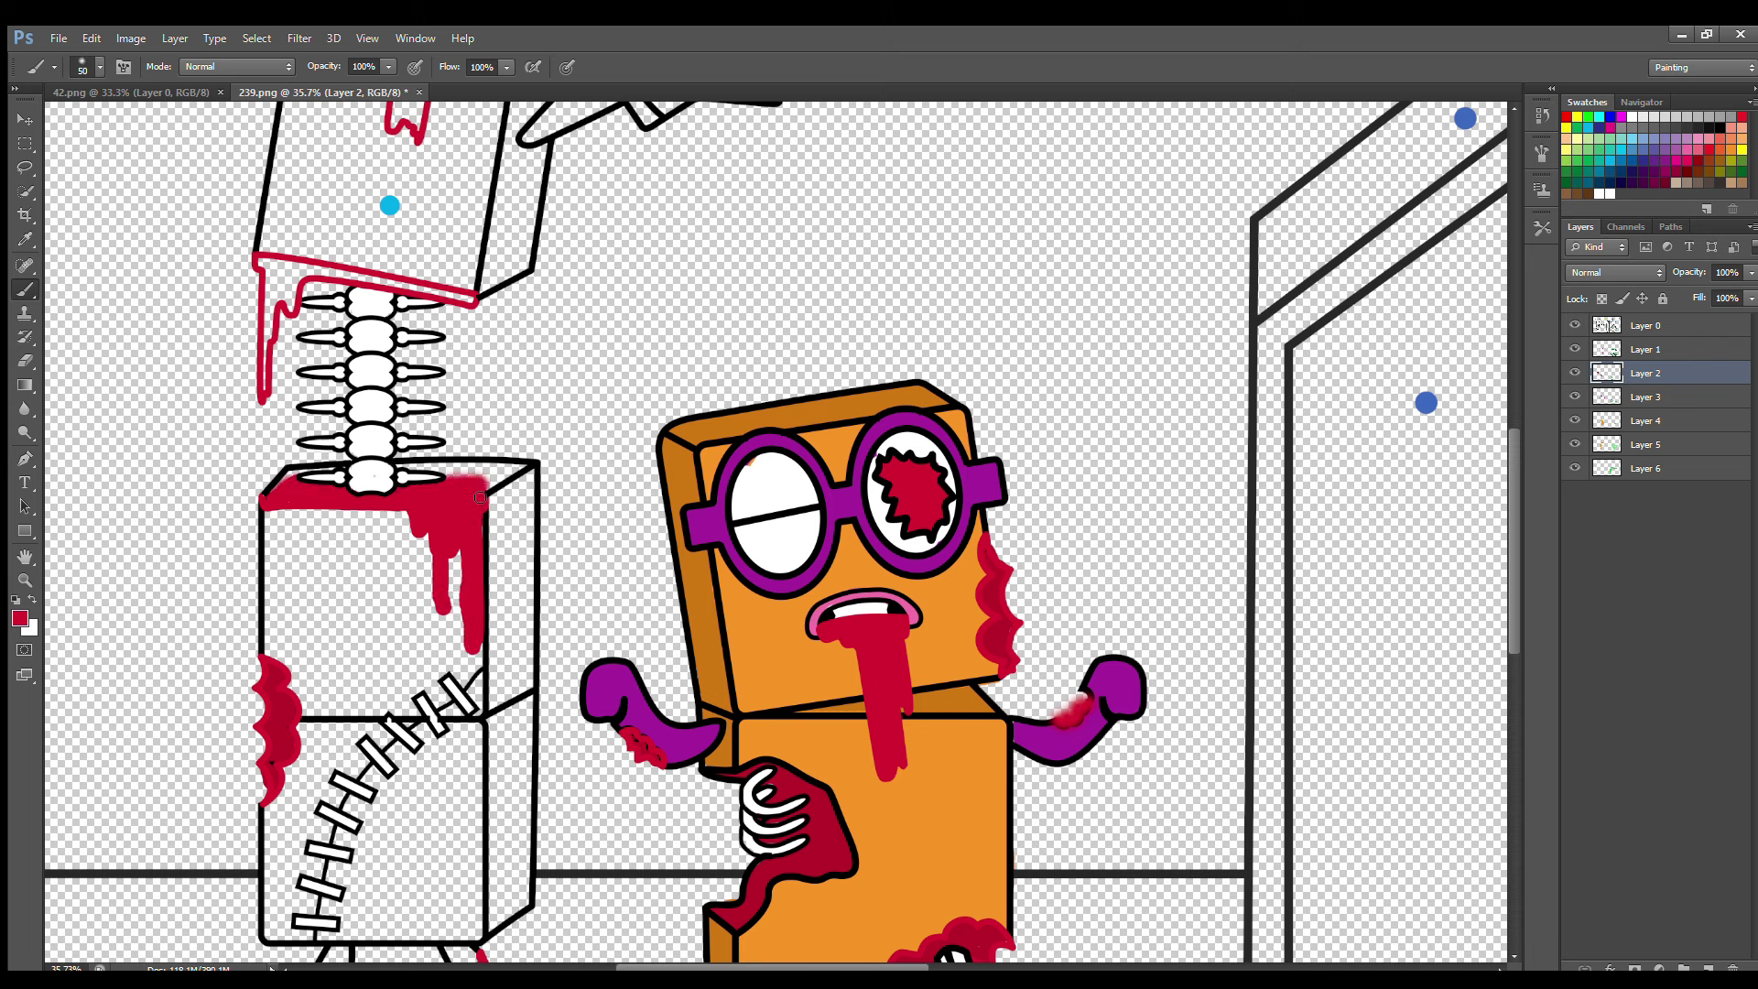
# On Layer 1, fill the blood dripping from the split-bodied zombie's mouth and eye and its arm wound with blood red.
pyautogui.click(1645, 349)
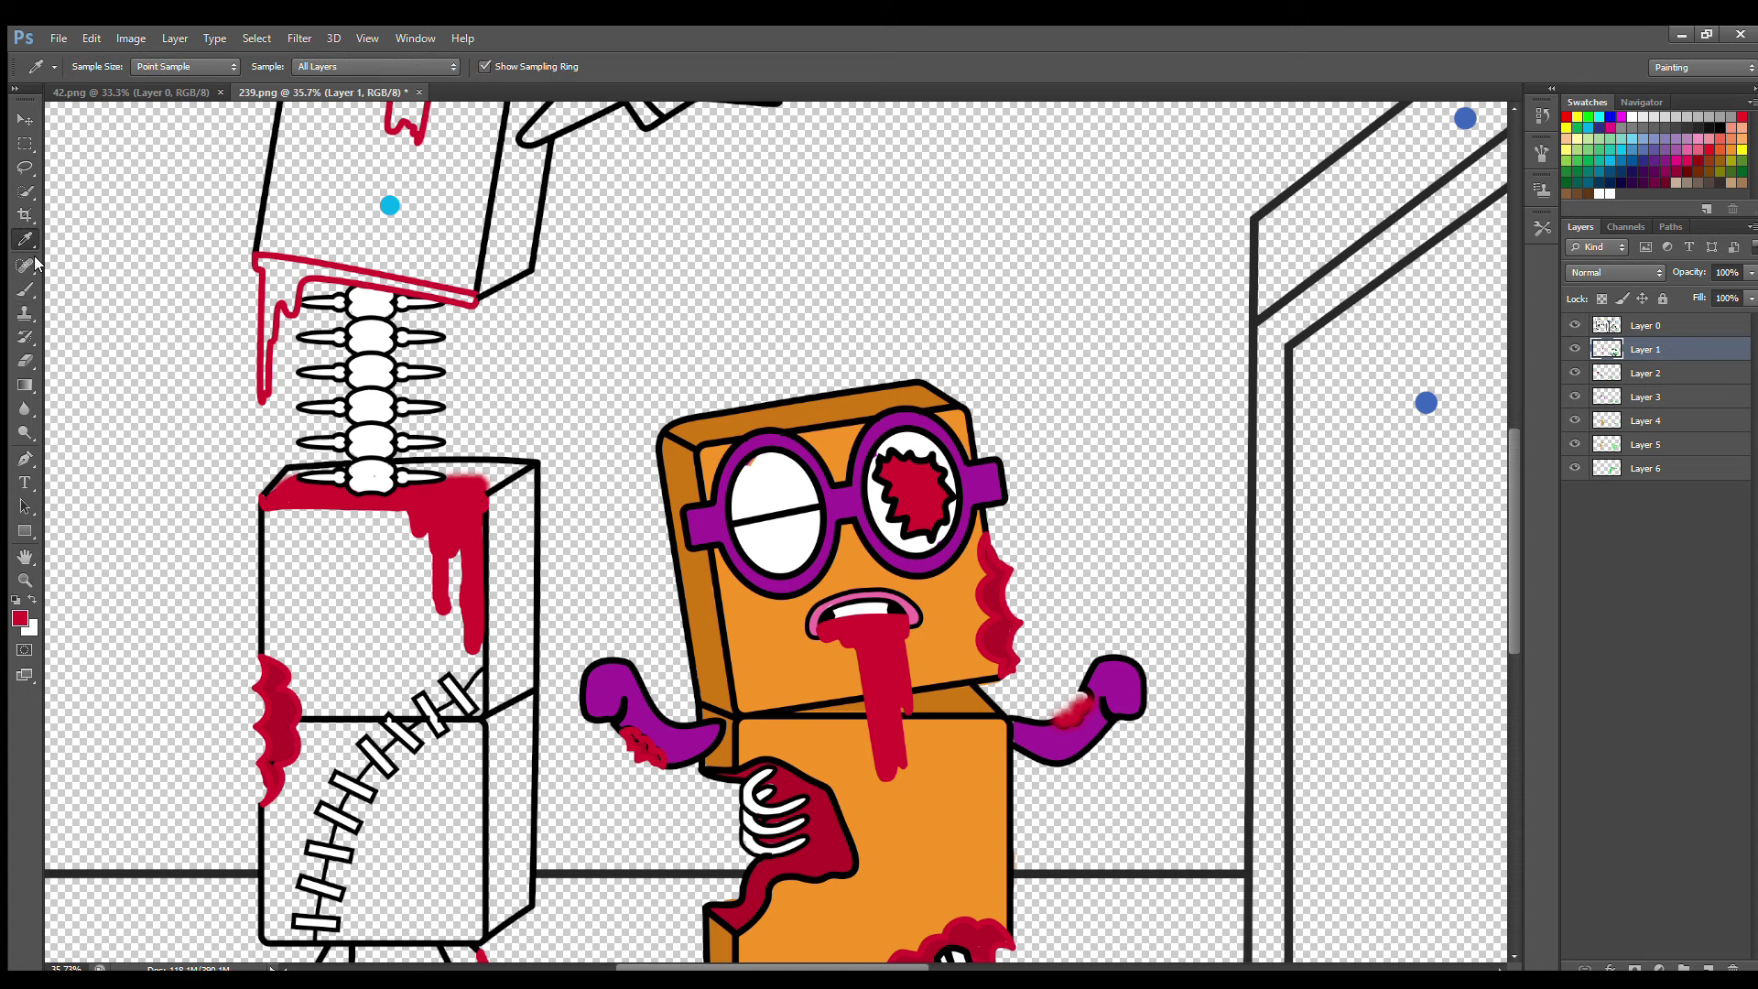
pyautogui.scroll(5, 1507, 570)
pyautogui.scroll(2, 1507, 577)
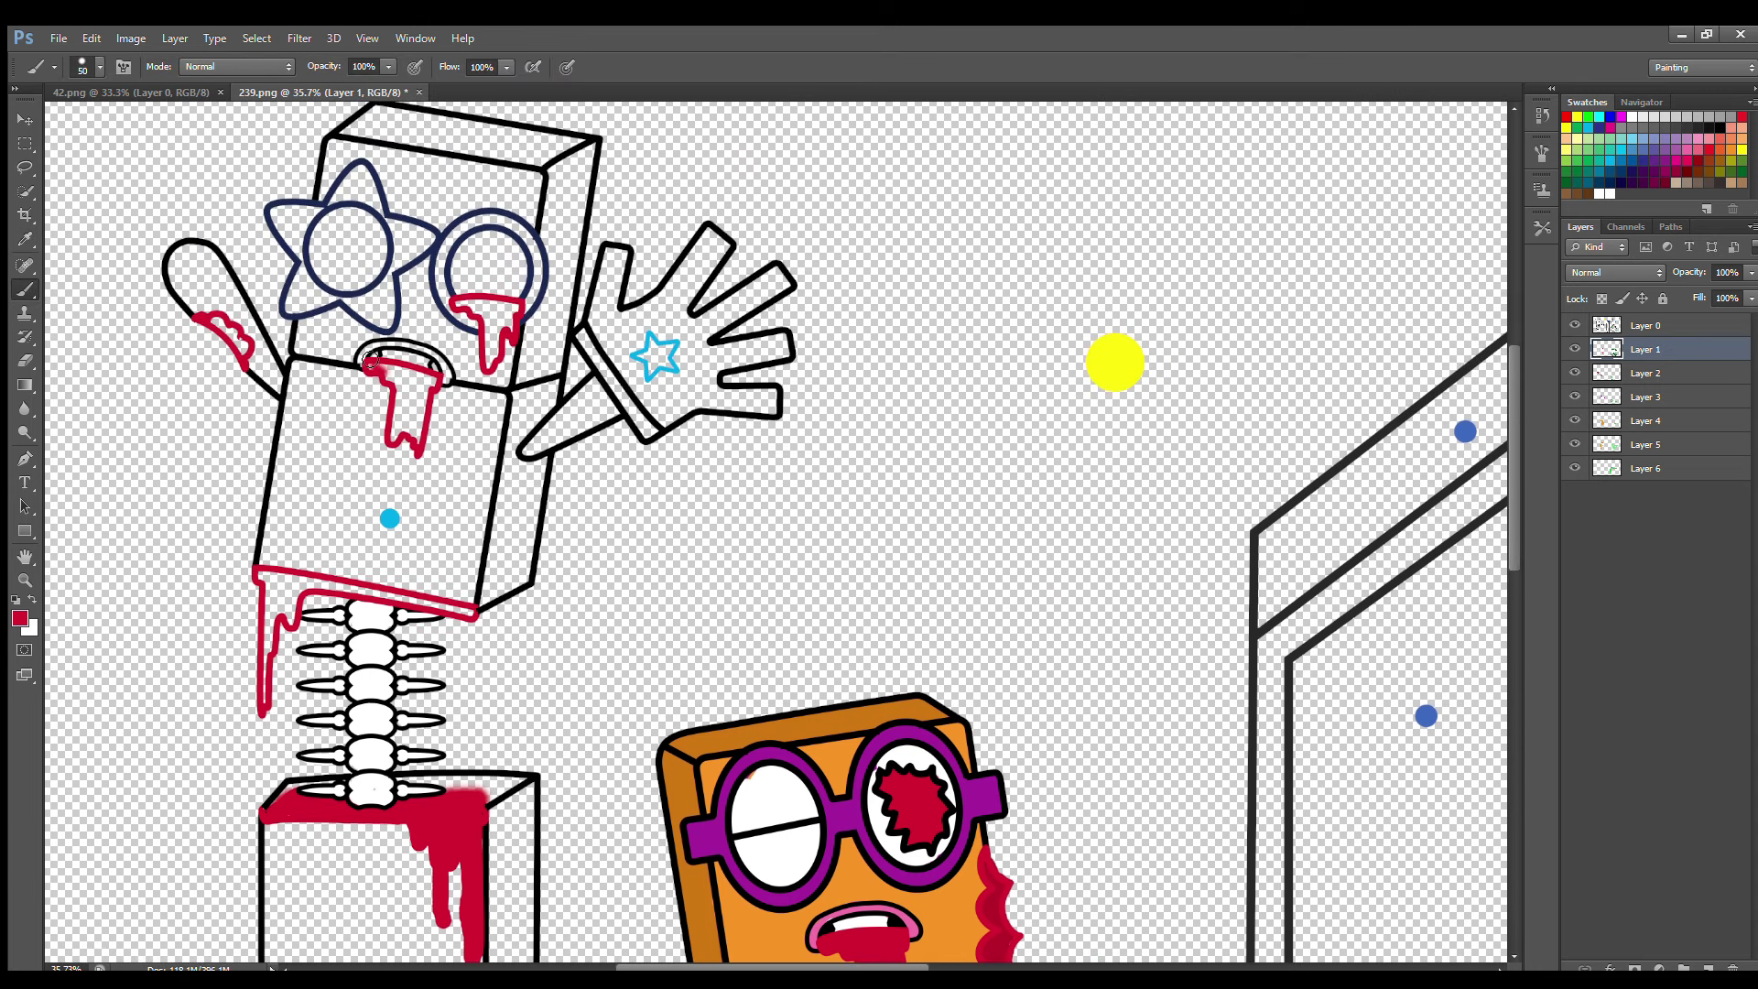
pyautogui.moveTo(371, 364)
pyautogui.mouseDown()
pyautogui.moveTo(409, 433)
pyautogui.moveTo(410, 388)
pyautogui.mouseUp()
pyautogui.moveTo(464, 306); pyautogui.dragTo(499, 329)
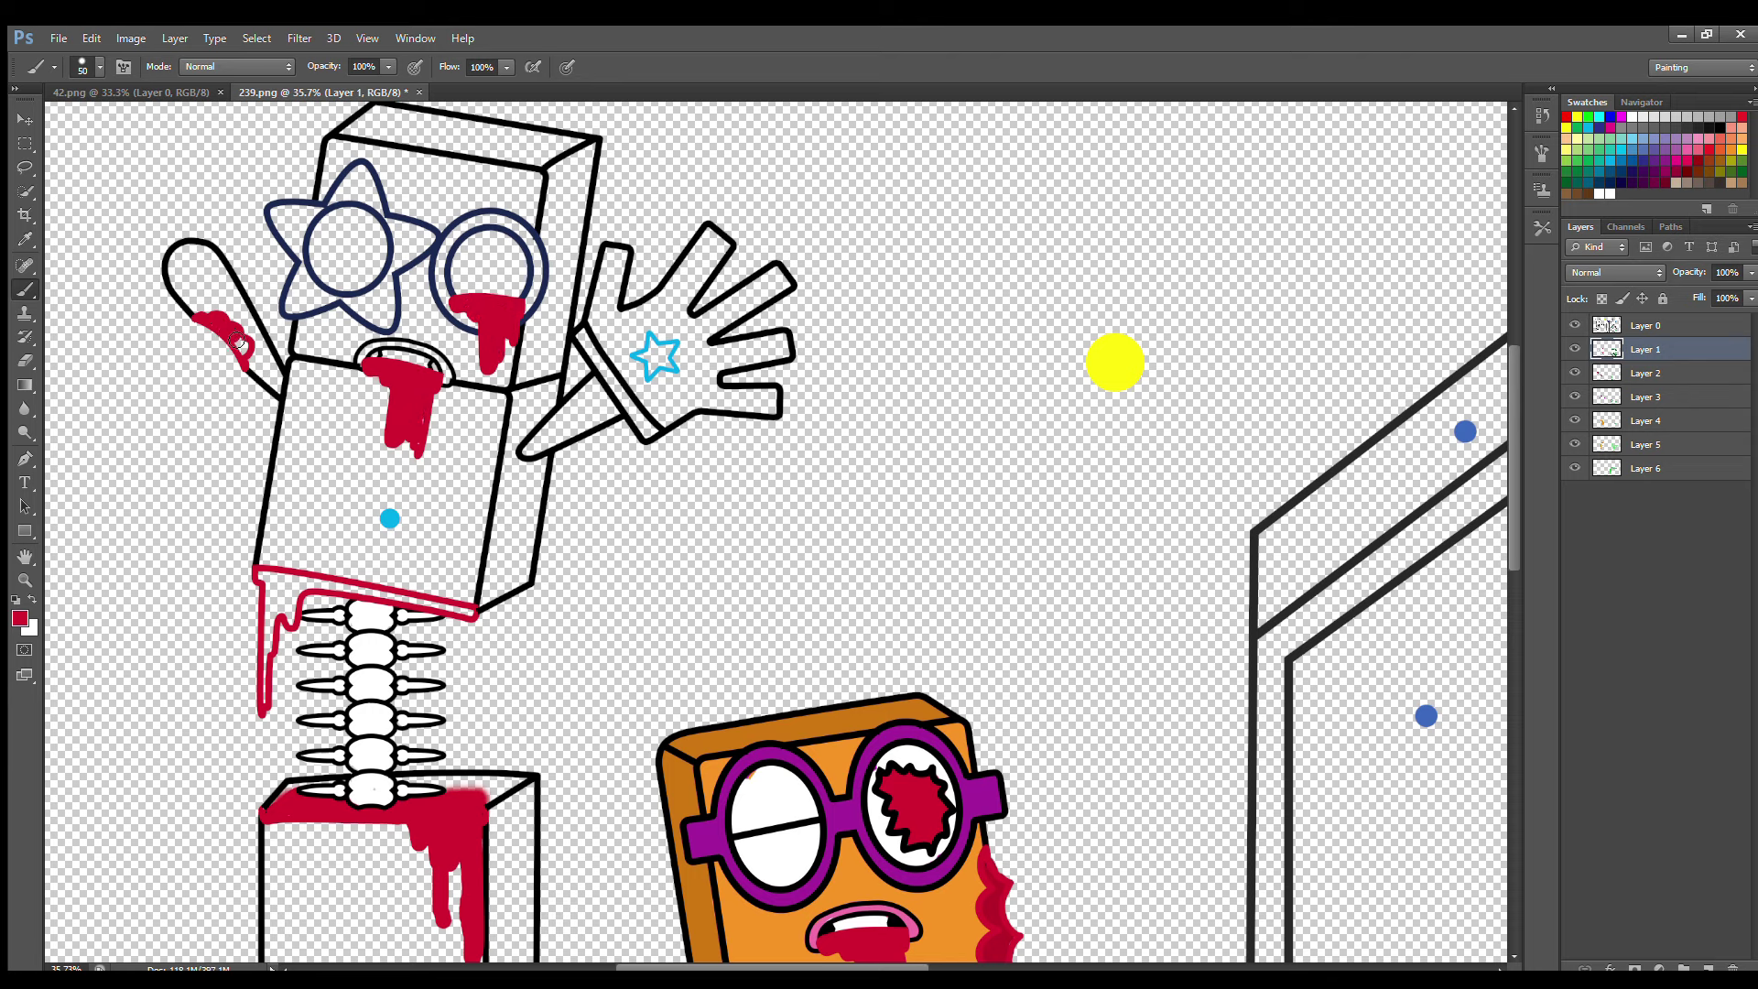
# Paint the inside of the split-bodied zombie's mouth black and white, and its lips pink on Layer 3.
pyautogui.press('d')
pyautogui.click(1645, 373)
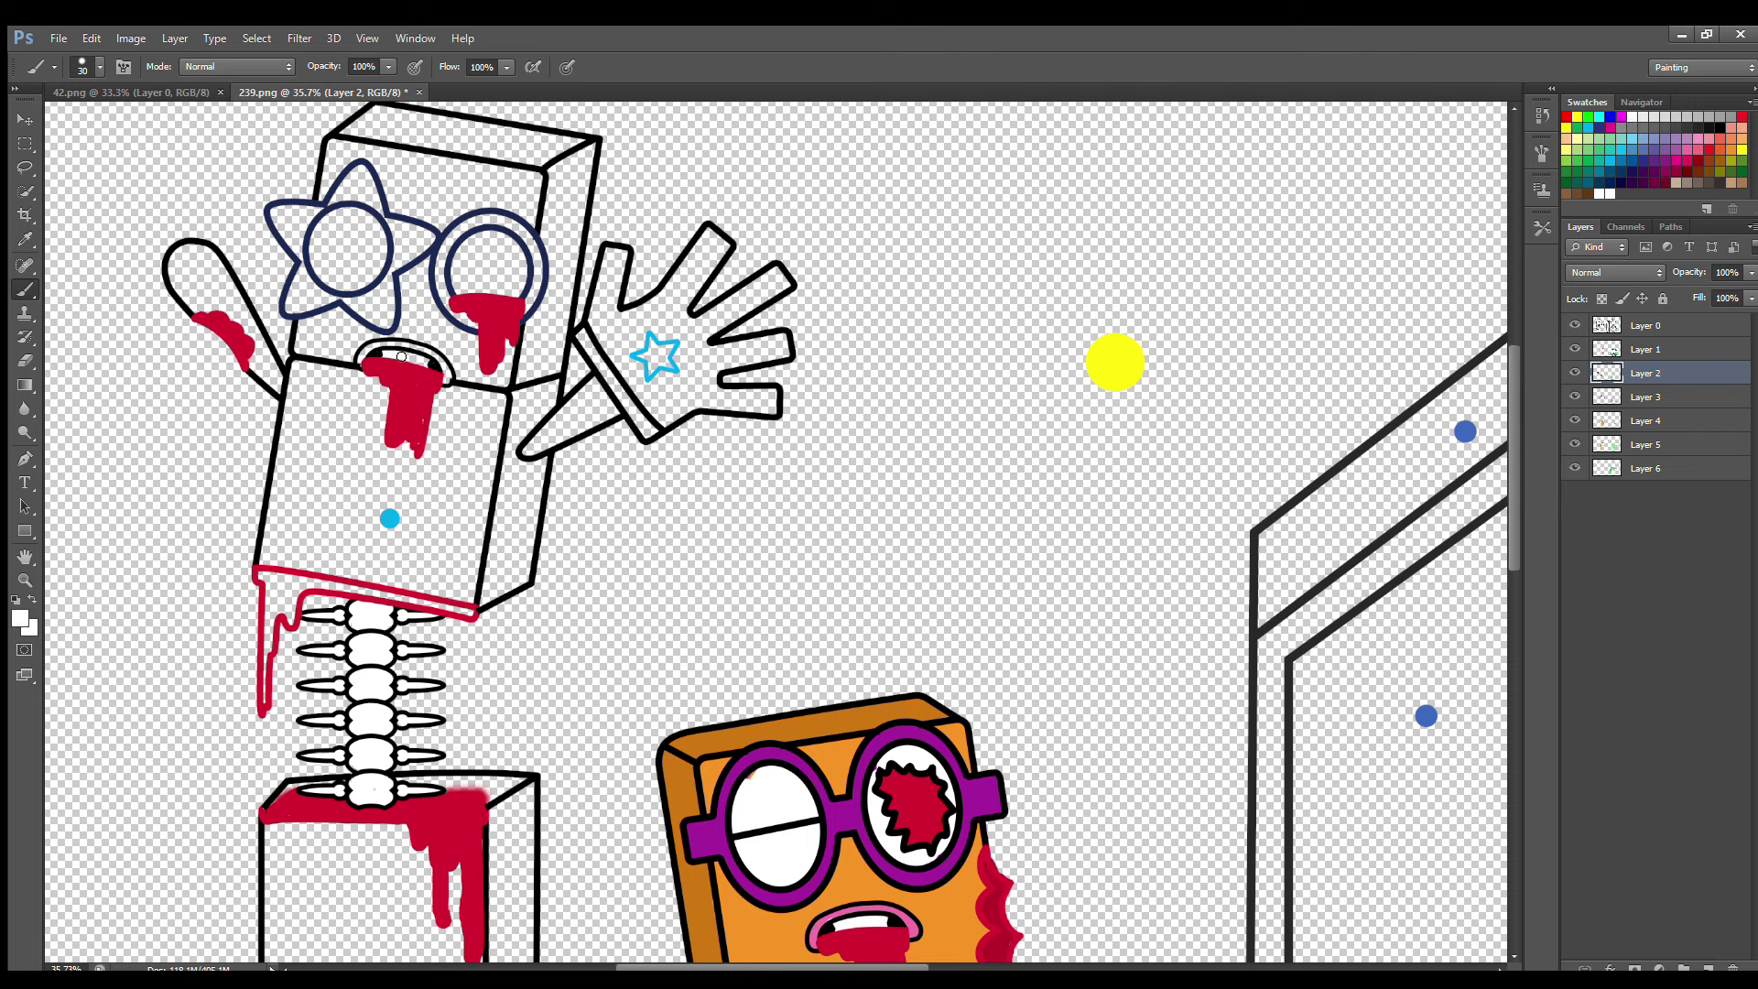
pyautogui.click(1647, 399)
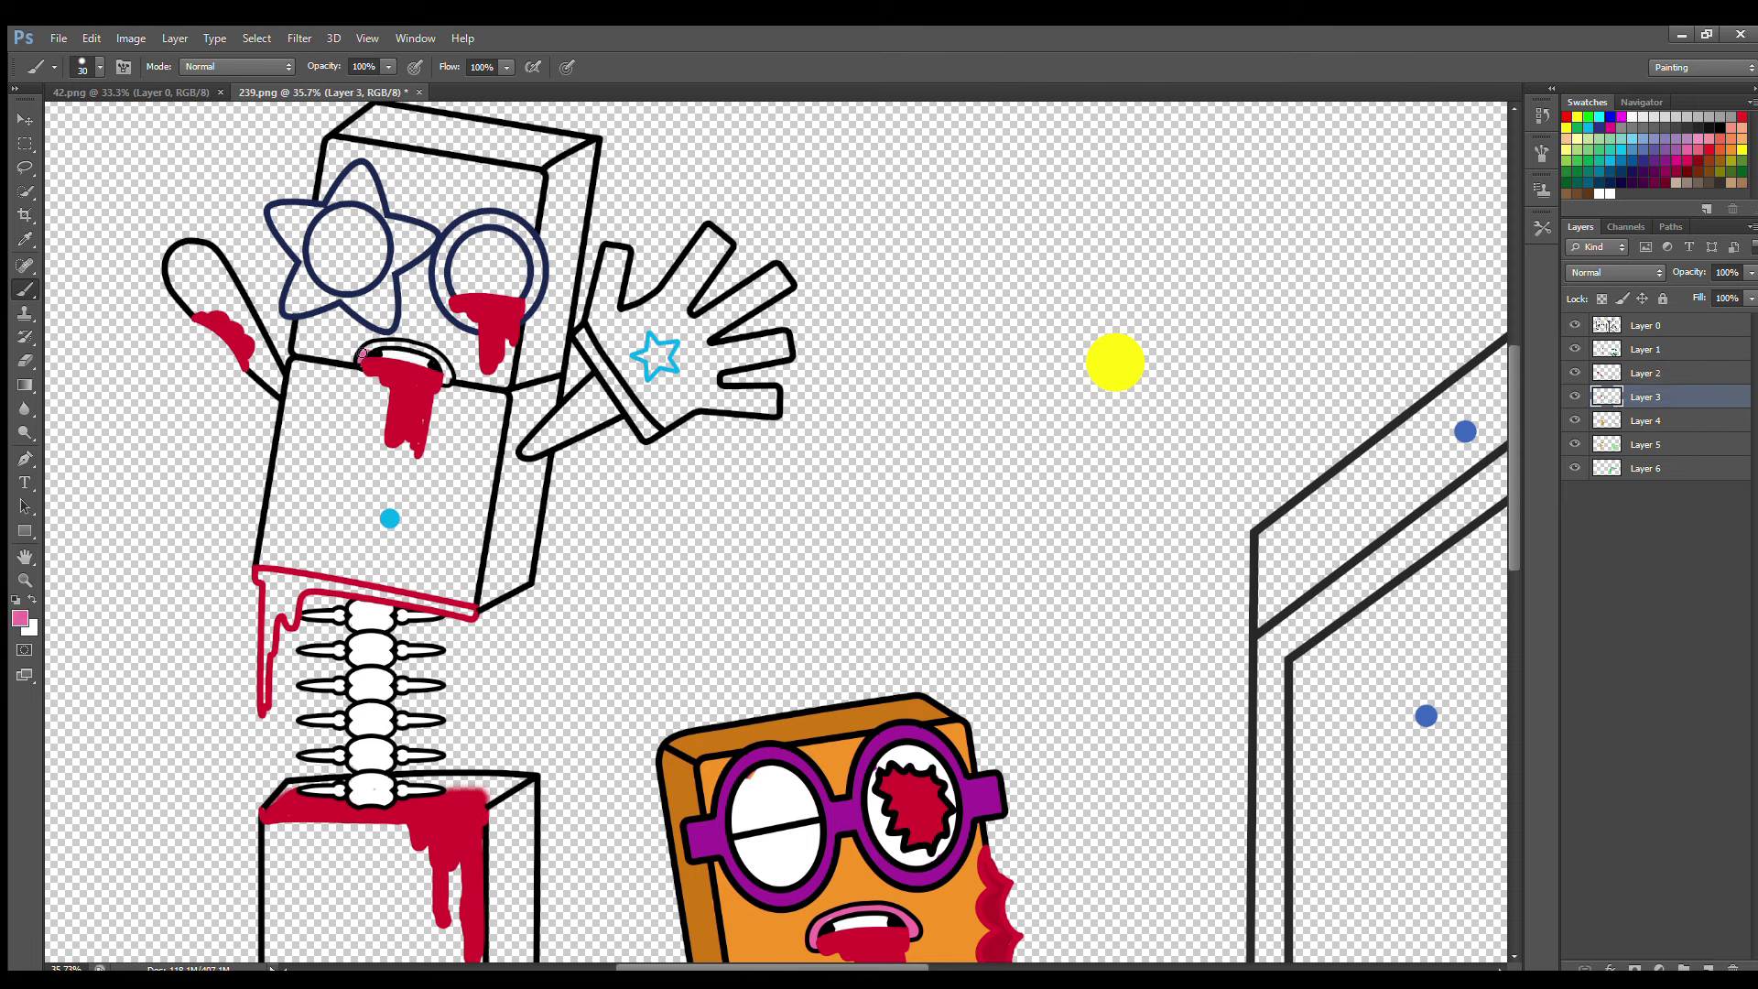
# Fill the star on the open hand with its sampled cyan on Layer 1, and paint both glasses lenses white on Layer 2.
pyautogui.click(1646, 348)
pyautogui.keyDown('alt'); pyautogui.click(655, 342); pyautogui.keyUp('alt')
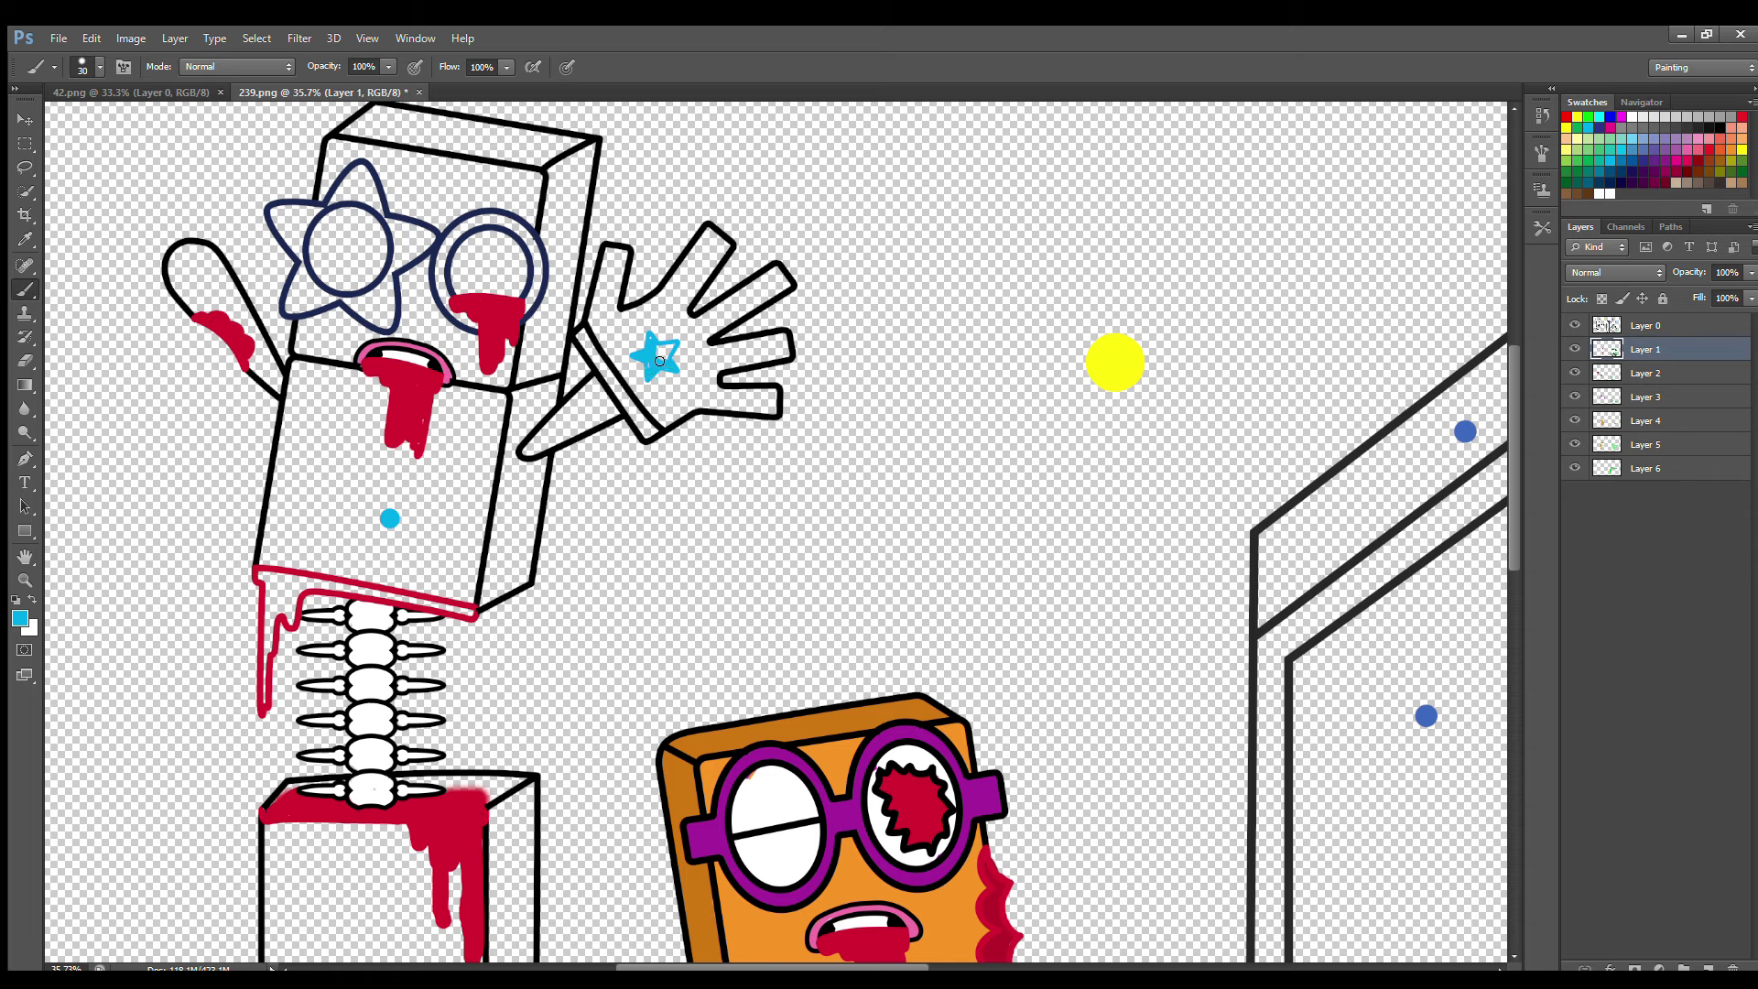
pyautogui.click(1645, 373)
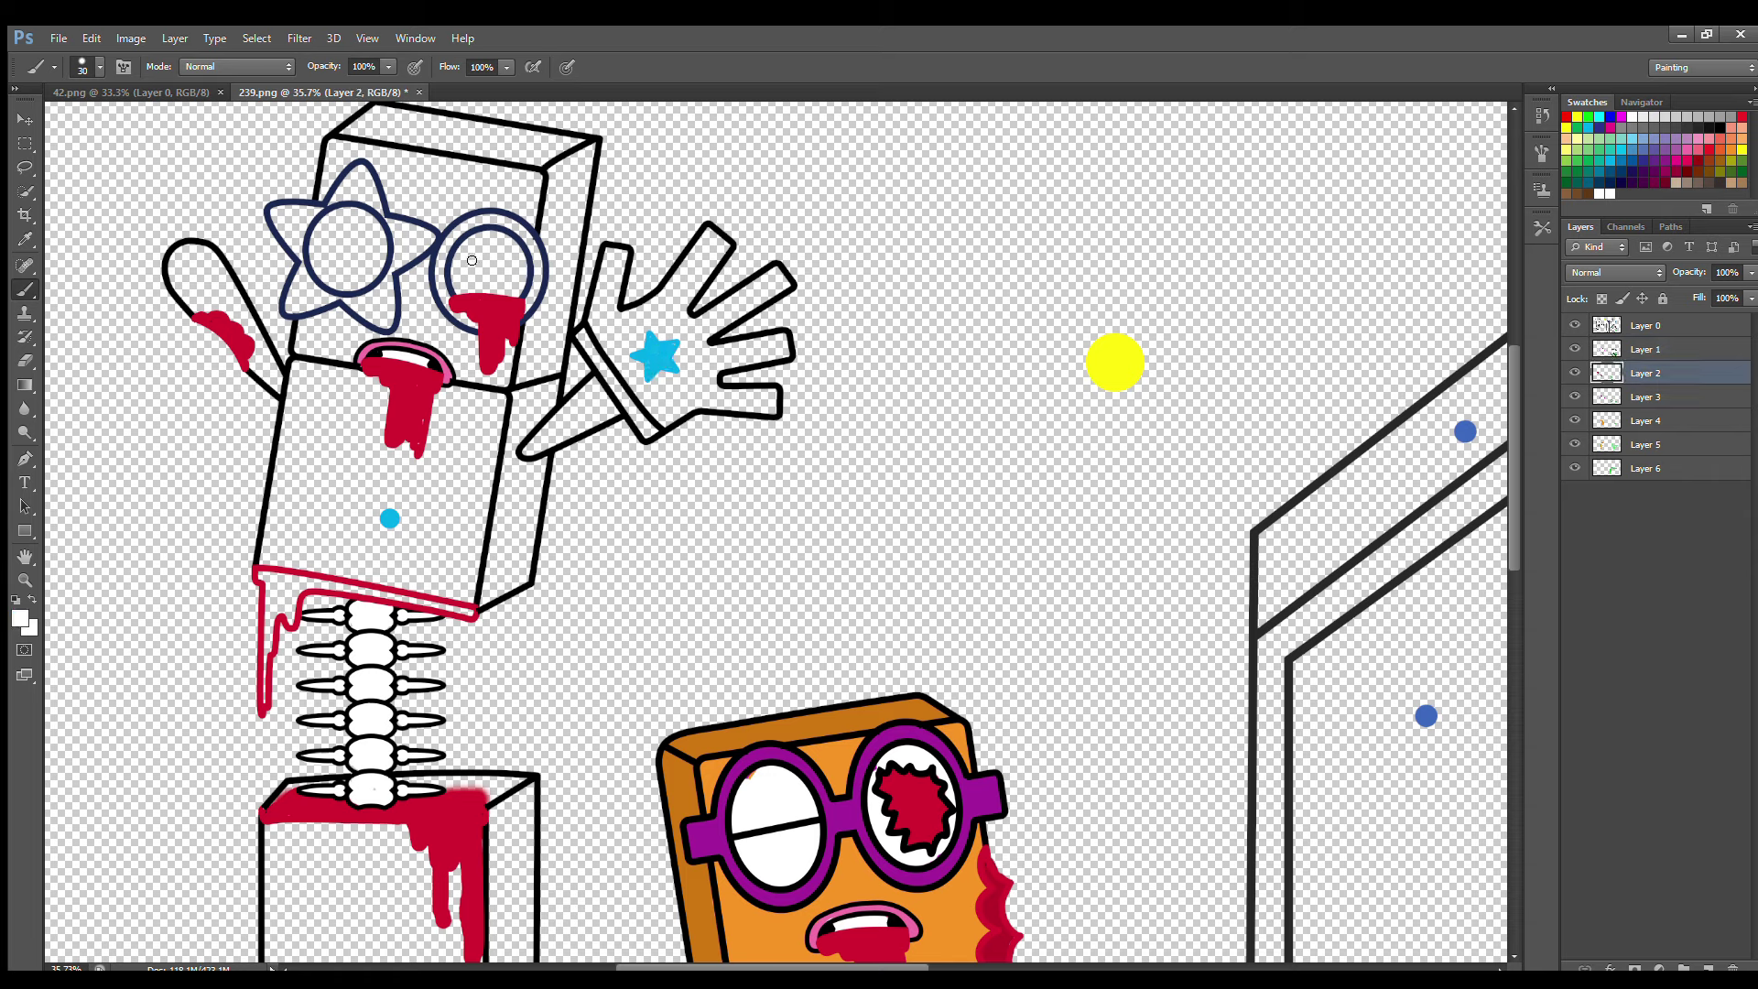
pyautogui.moveTo(472, 253)
pyautogui.mouseDown()
pyautogui.moveTo(513, 275)
pyautogui.moveTo(492, 271)
pyautogui.mouseUp()
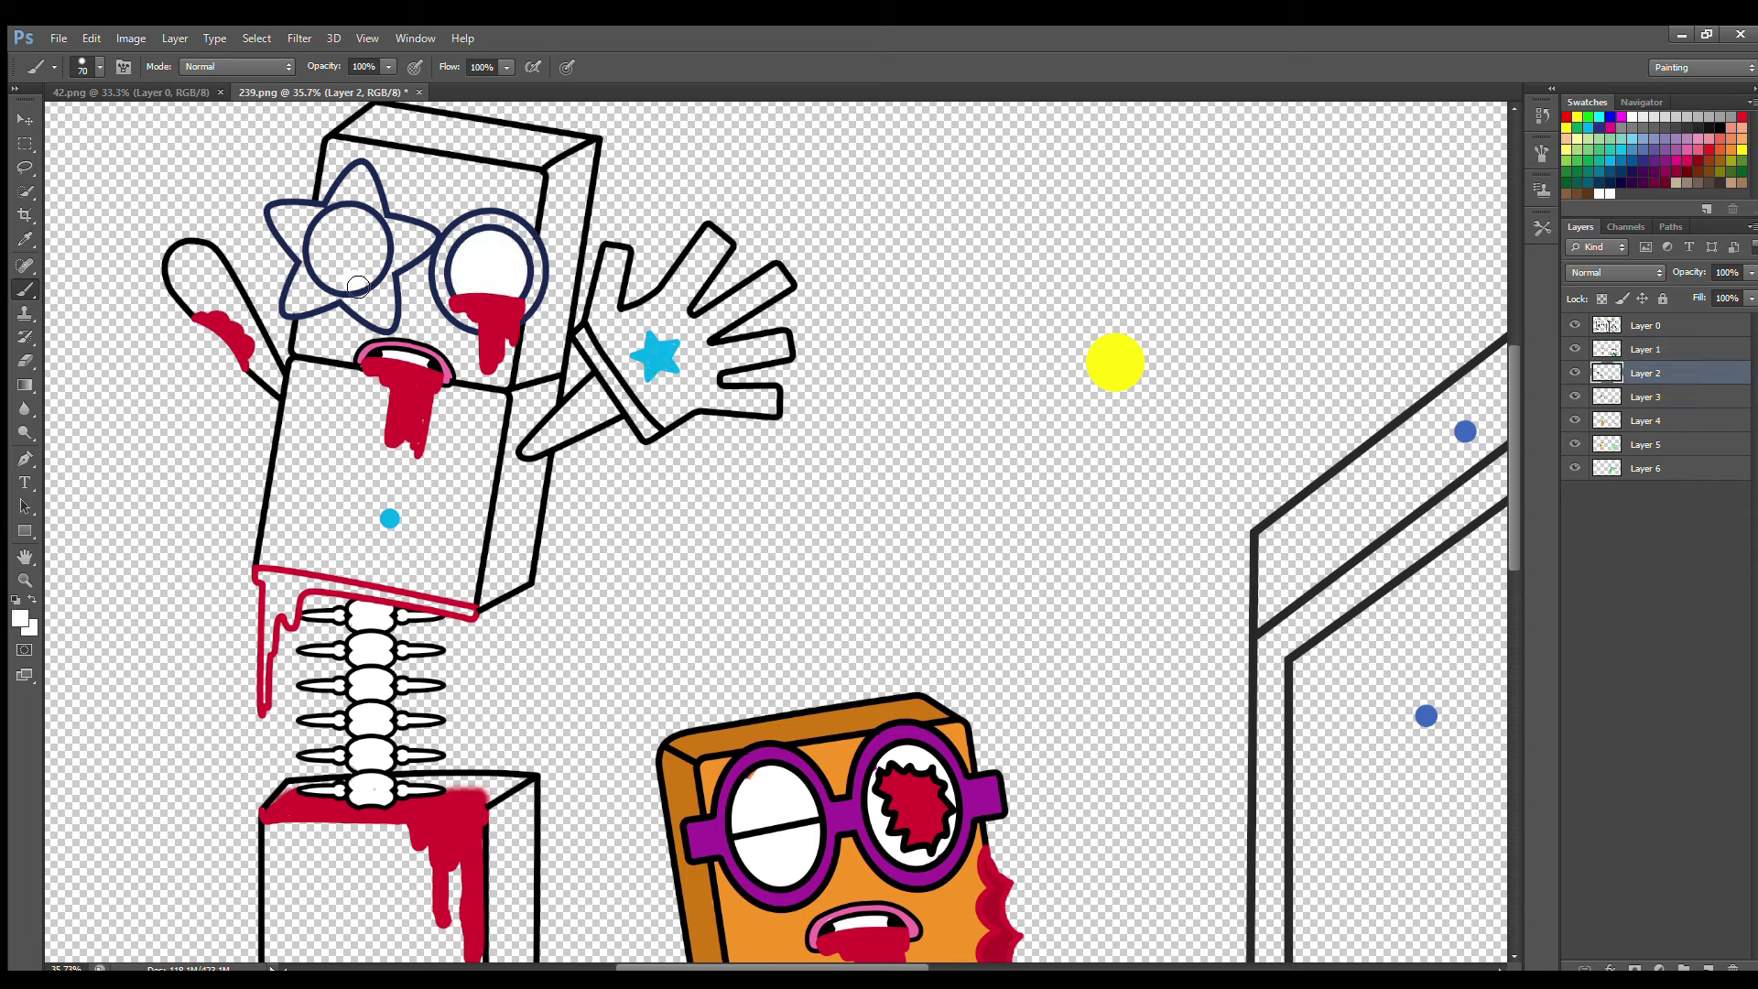
pyautogui.moveTo(358, 286)
pyautogui.mouseDown()
pyautogui.moveTo(334, 234)
pyautogui.moveTo(354, 256)
pyautogui.mouseUp()
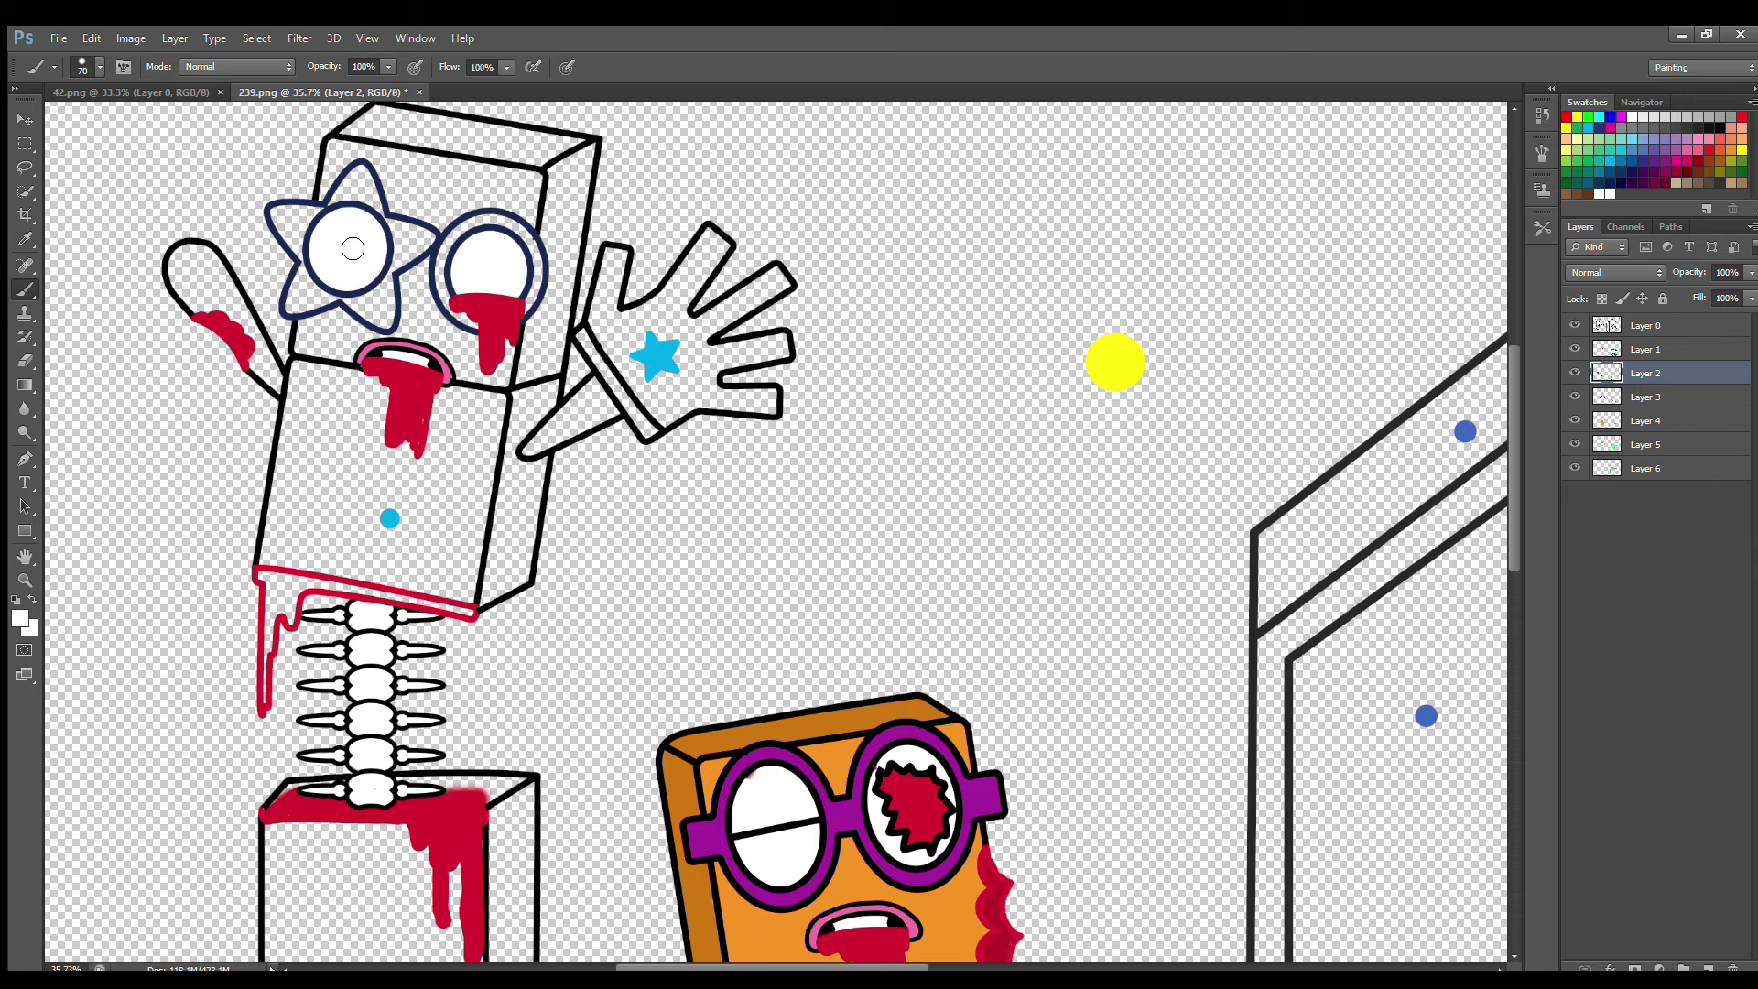
# Sample the blood red and dab a soft red glow in the centre of both lenses with a size 175 brush.
pyautogui.press('i')
pyautogui.click(410, 387)
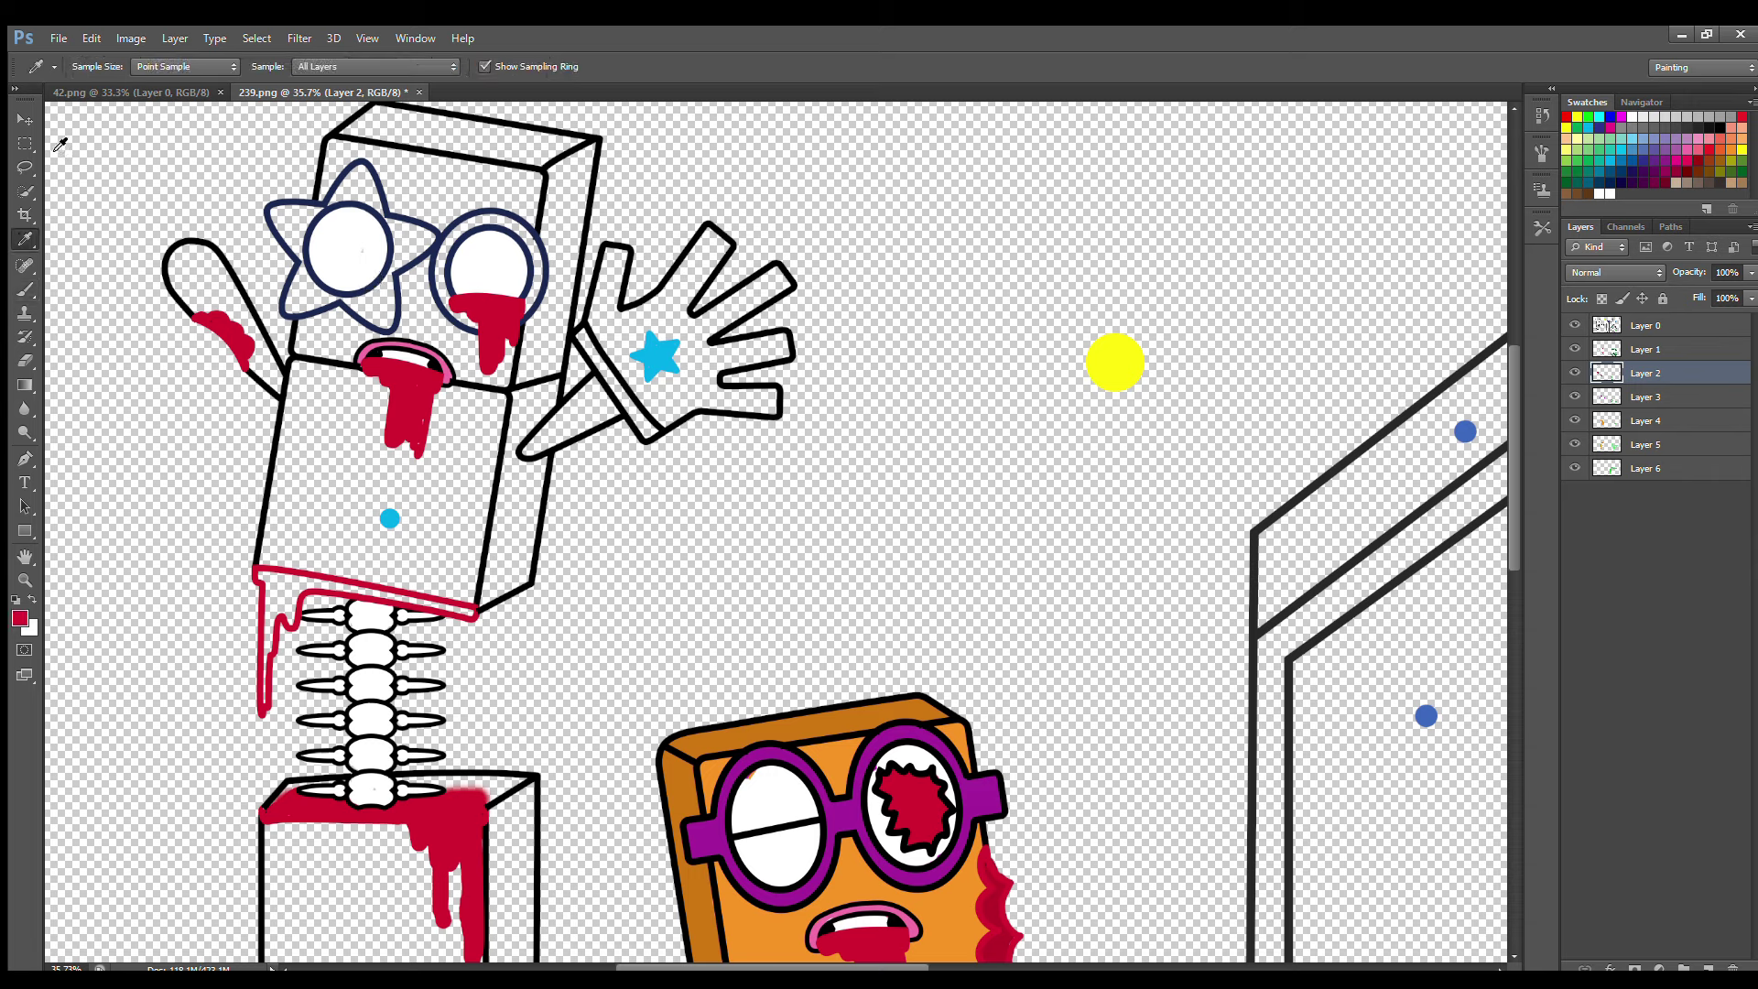
pyautogui.click(25, 292)
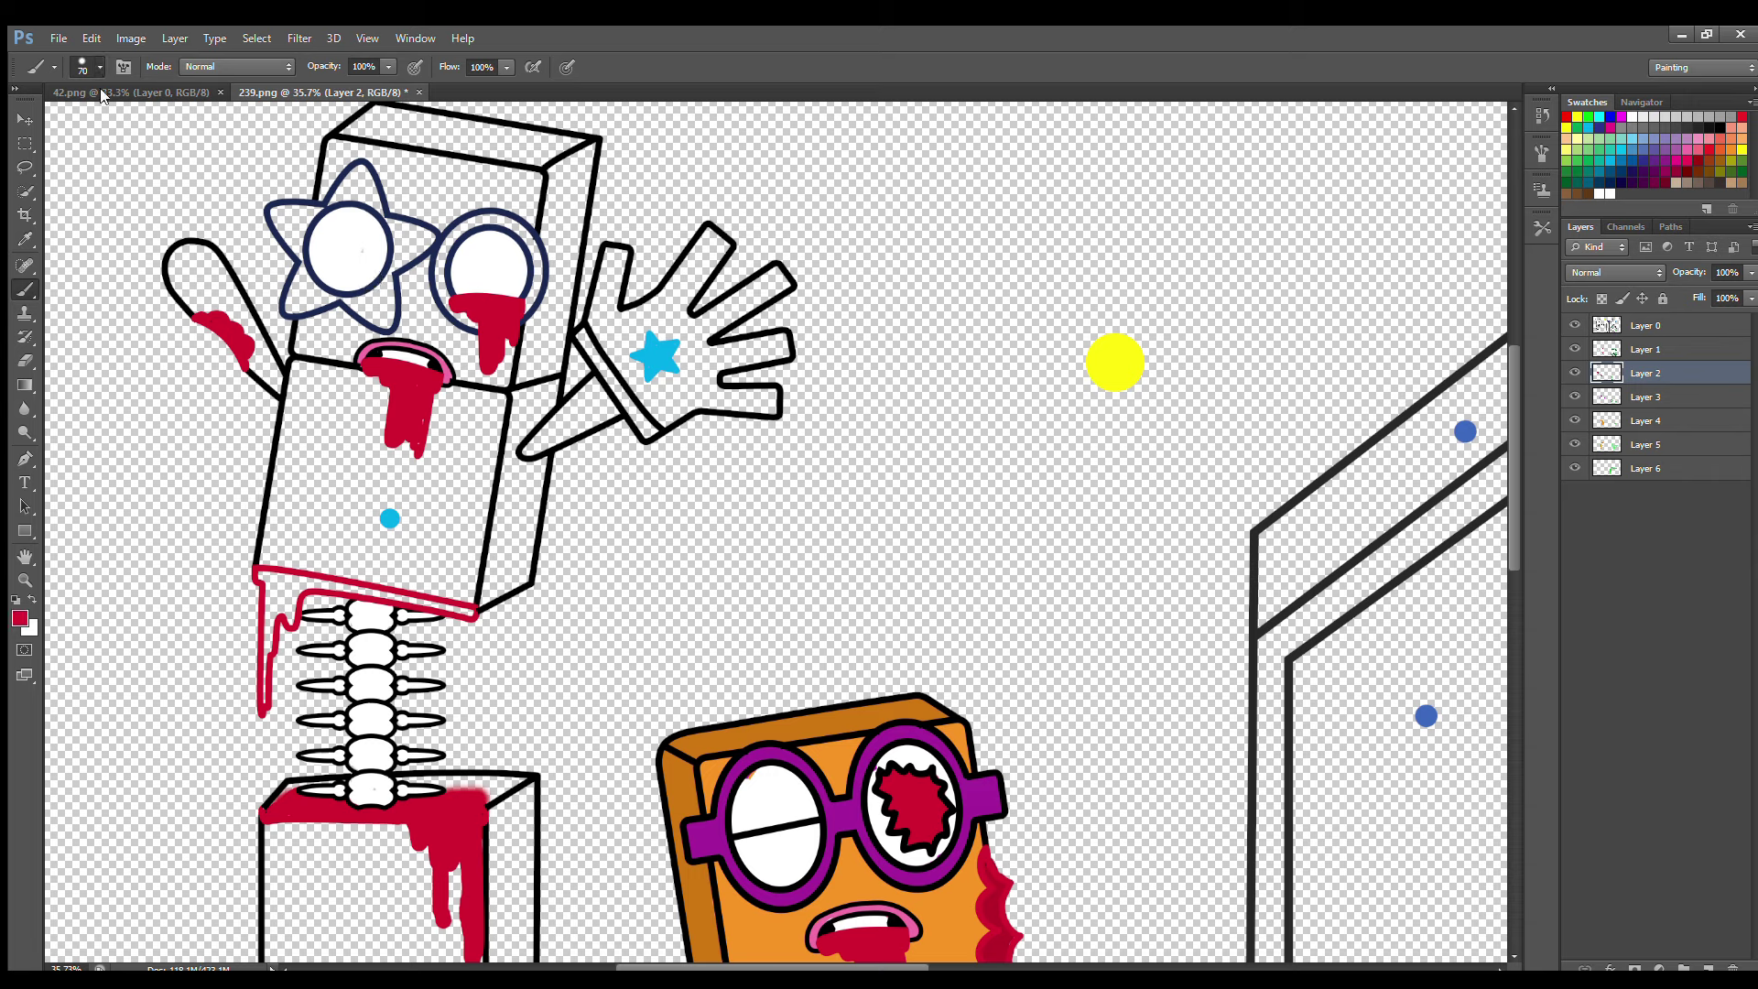
pyautogui.press(']')
pyautogui.press(']')
pyautogui.press(']')
pyautogui.press(']')
pyautogui.press(']')
pyautogui.click(348, 250)
pyautogui.click(491, 268)
pyautogui.hotkey('alt', '.')
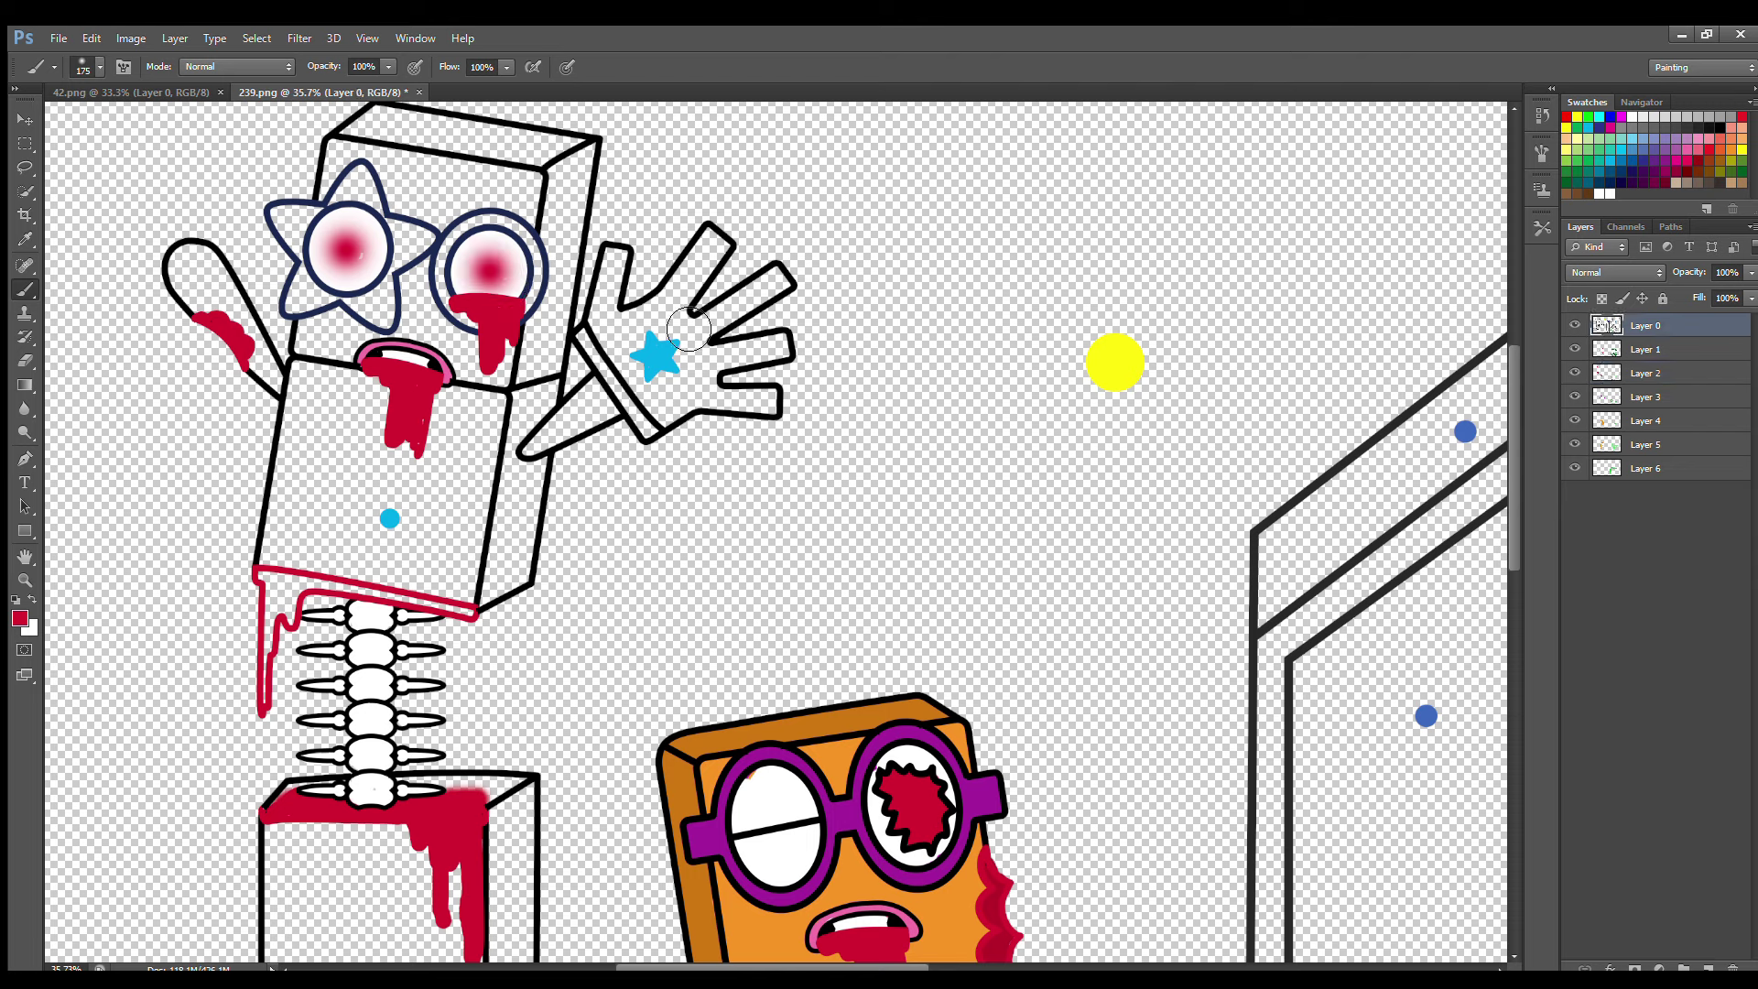
pyautogui.click(359, 260)
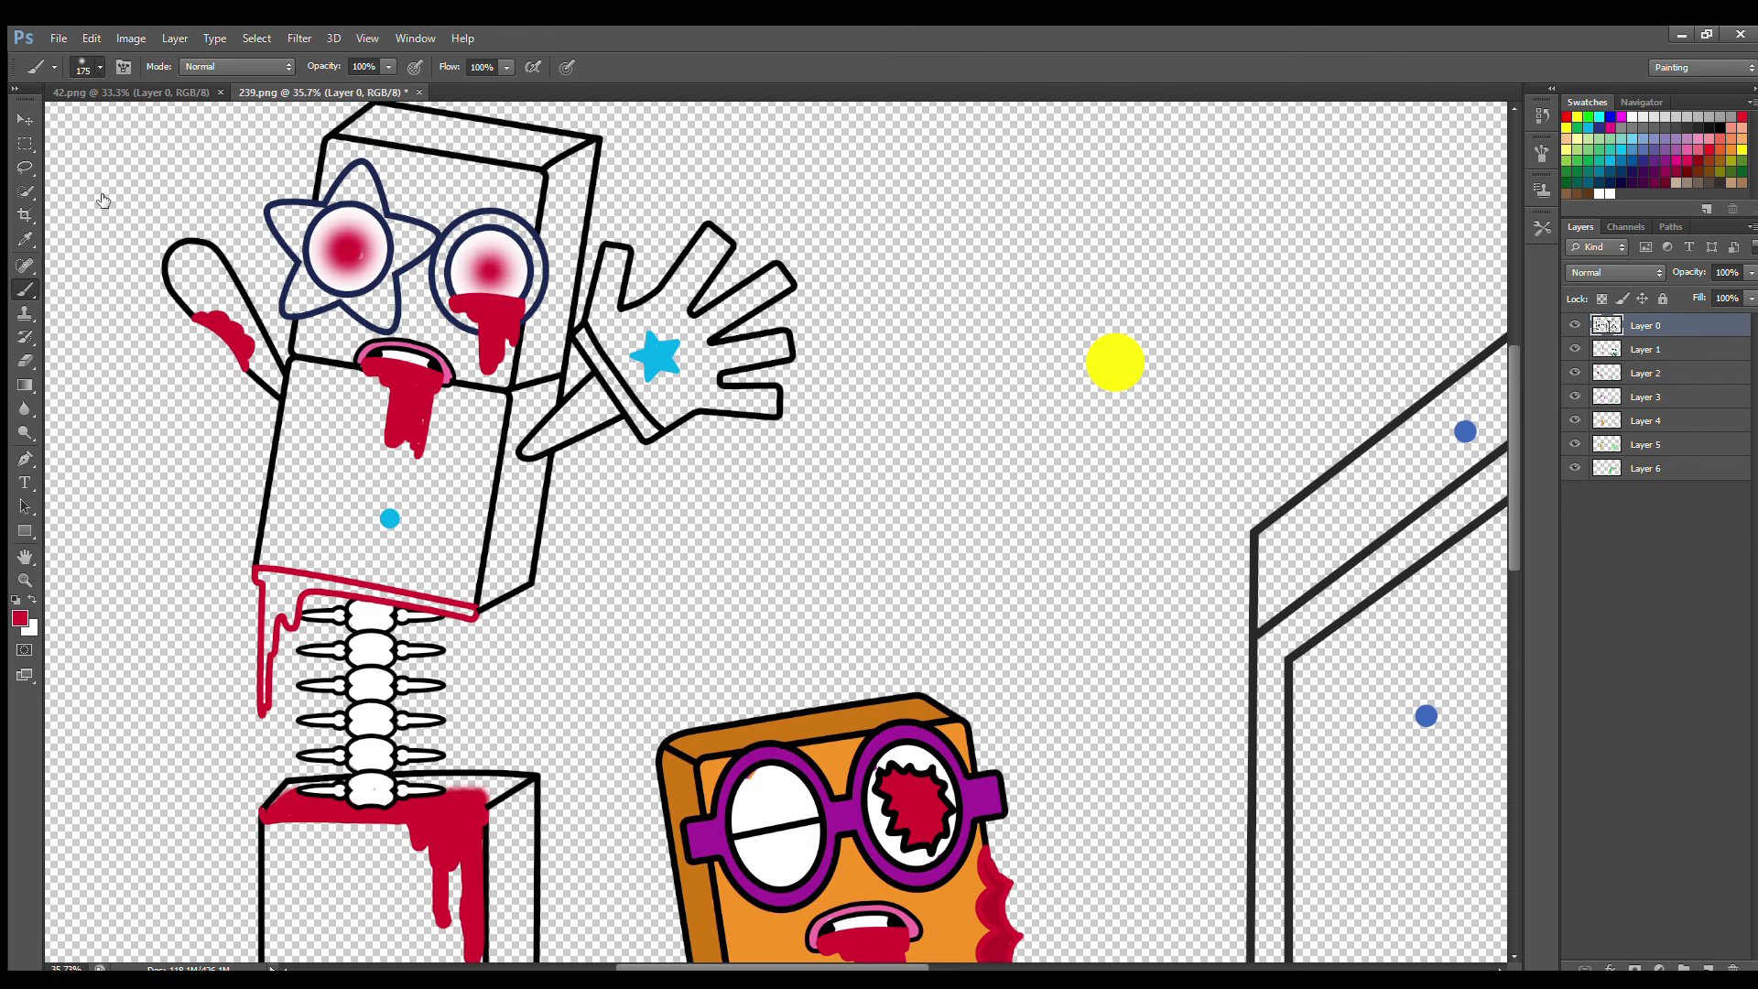
# On Layer 3, paint the split-bodied zombie's star-shaped and round glasses frames dark navy blue with a size 70 brush.
pyautogui.click(1645, 397)
pyautogui.click(1635, 163)
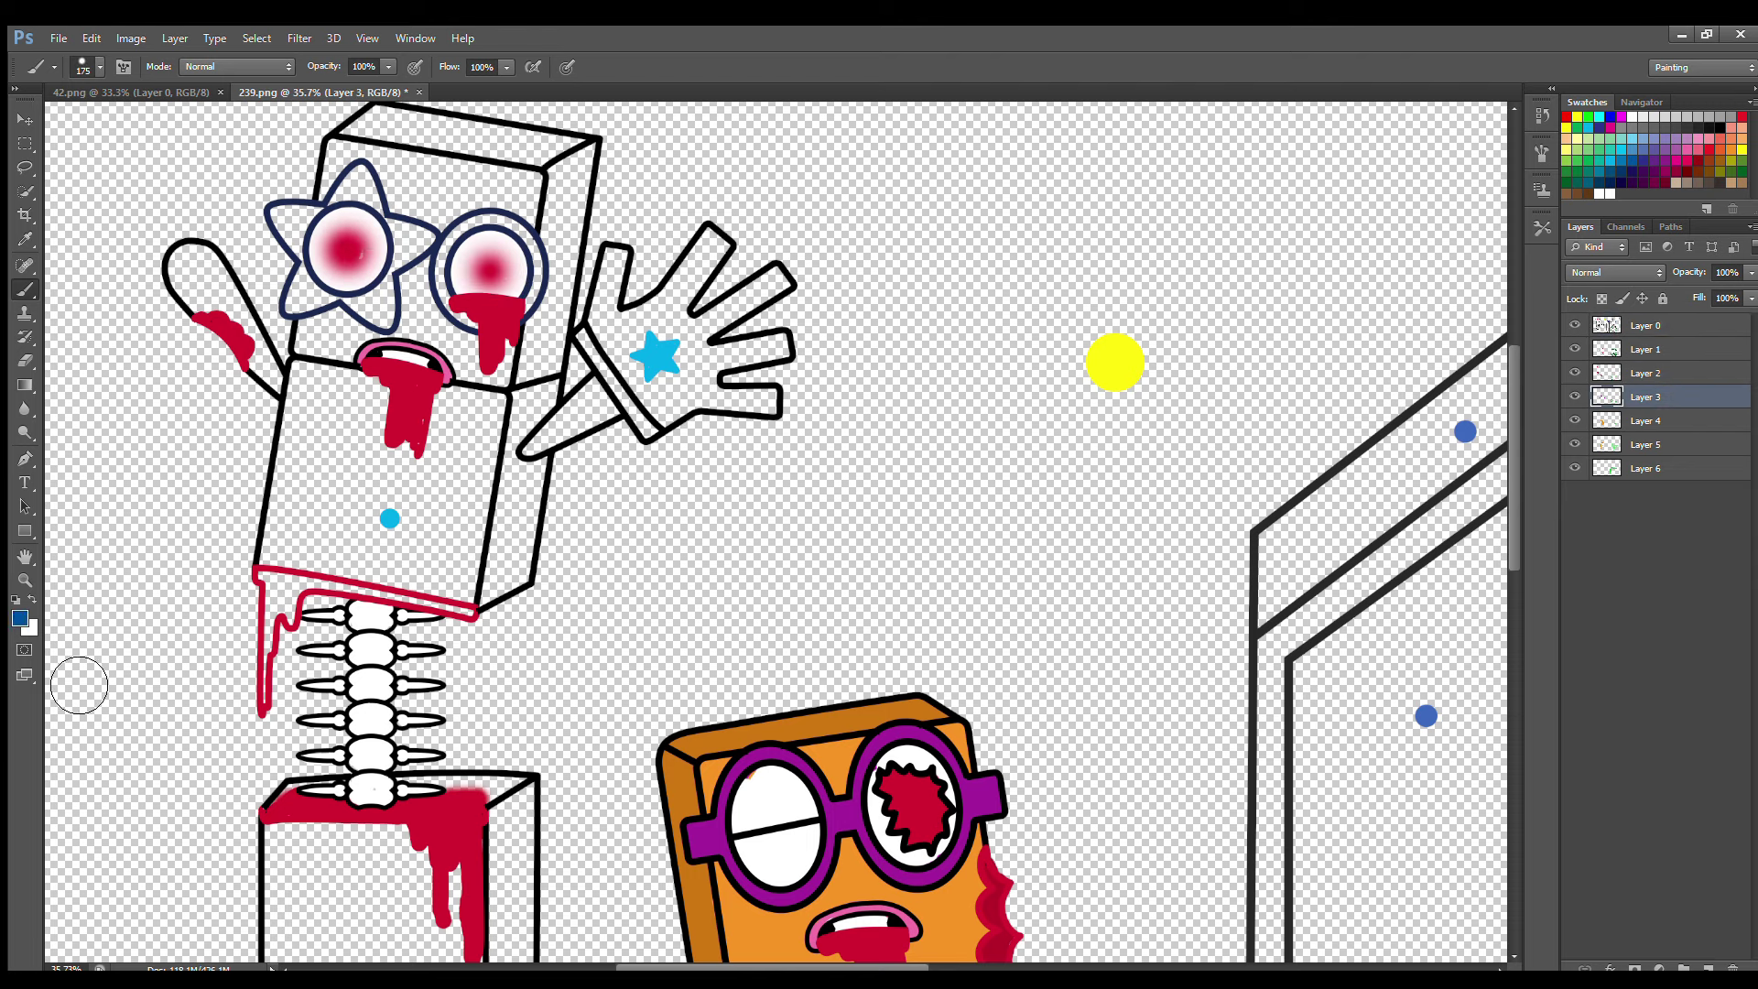
pyautogui.press('[')
pyautogui.press('[')
pyautogui.press('[')
pyautogui.press('[')
pyautogui.press('[')
pyautogui.press('[')
pyautogui.moveTo(277, 210)
pyautogui.mouseDown()
pyautogui.moveTo(315, 271)
pyautogui.moveTo(296, 305)
pyautogui.moveTo(330, 296)
pyautogui.moveTo(385, 322)
pyautogui.moveTo(390, 275)
pyautogui.moveTo(426, 247)
pyautogui.moveTo(376, 216)
pyautogui.moveTo(365, 181)
pyautogui.moveTo(307, 239)
pyautogui.mouseUp()
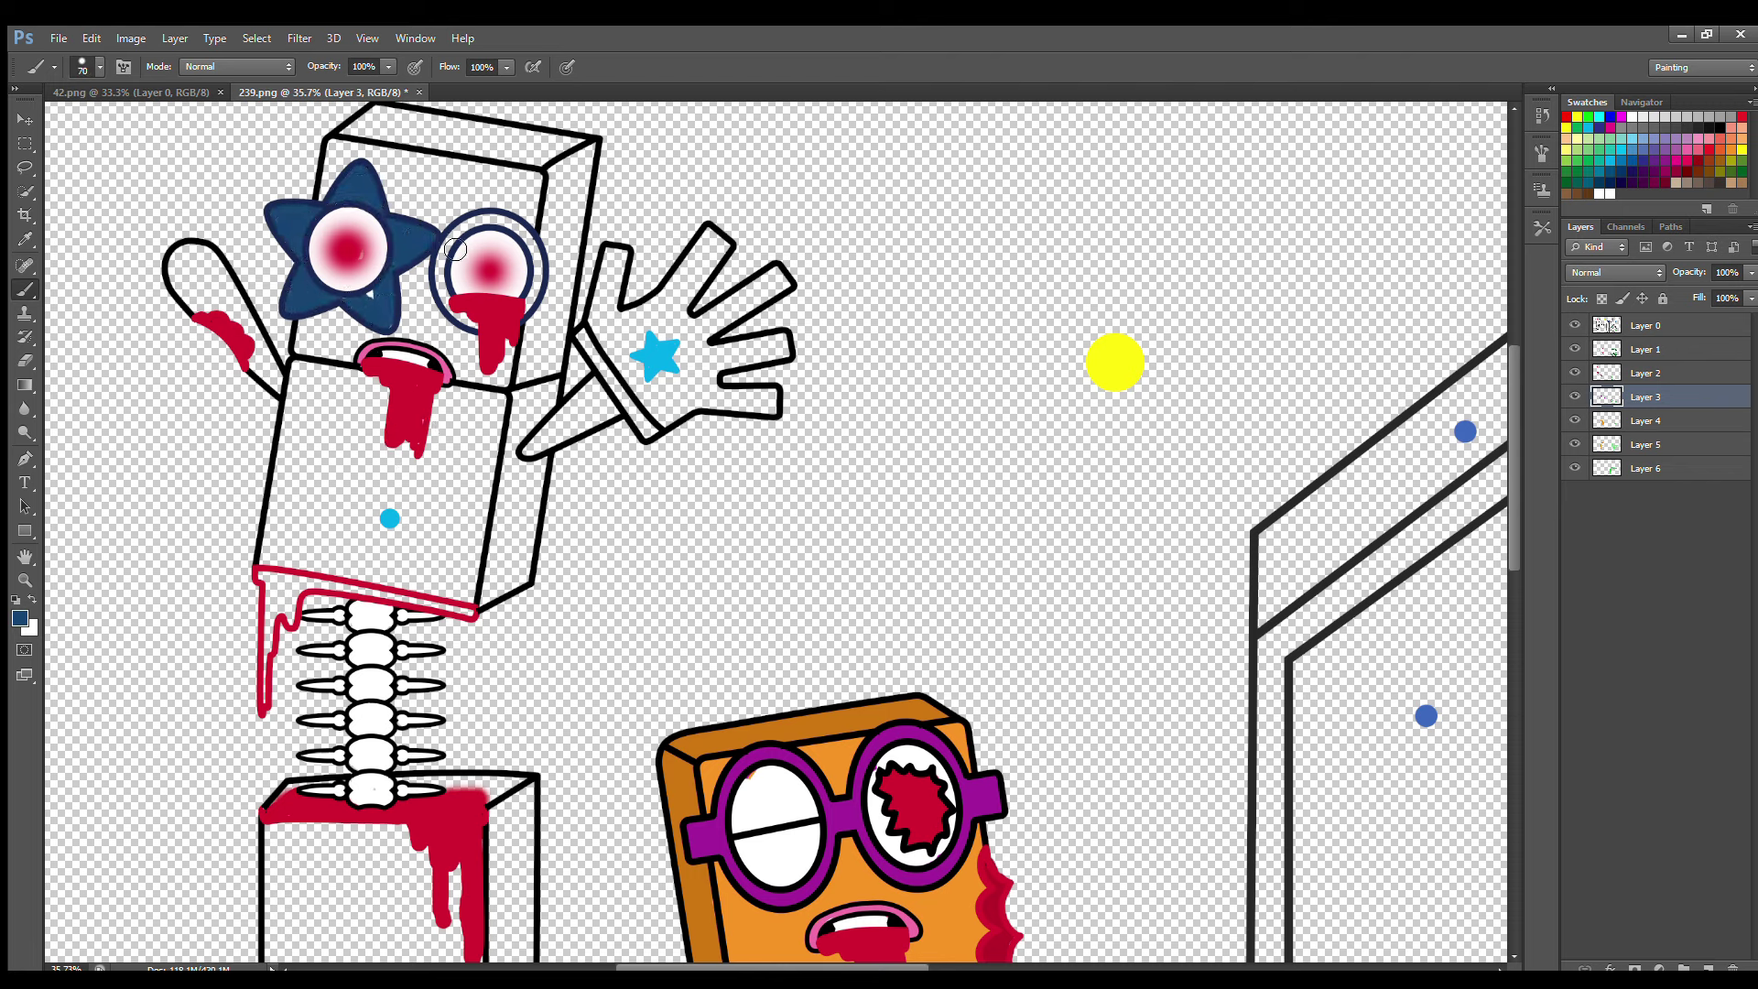
pyautogui.moveTo(455, 249)
pyautogui.mouseDown()
pyautogui.moveTo(456, 307)
pyautogui.moveTo(515, 316)
pyautogui.moveTo(541, 270)
pyautogui.moveTo(503, 230)
pyautogui.moveTo(458, 289)
pyautogui.moveTo(476, 328)
pyautogui.mouseUp()
# Fill both of the split-bodied zombie's arms and the cuff behind the open hand with the same dark navy blue.
pyautogui.moveTo(273, 366)
pyautogui.mouseDown()
pyautogui.moveTo(281, 389)
pyautogui.moveTo(245, 316)
pyautogui.moveTo(183, 265)
pyautogui.moveTo(257, 364)
pyautogui.mouseUp()
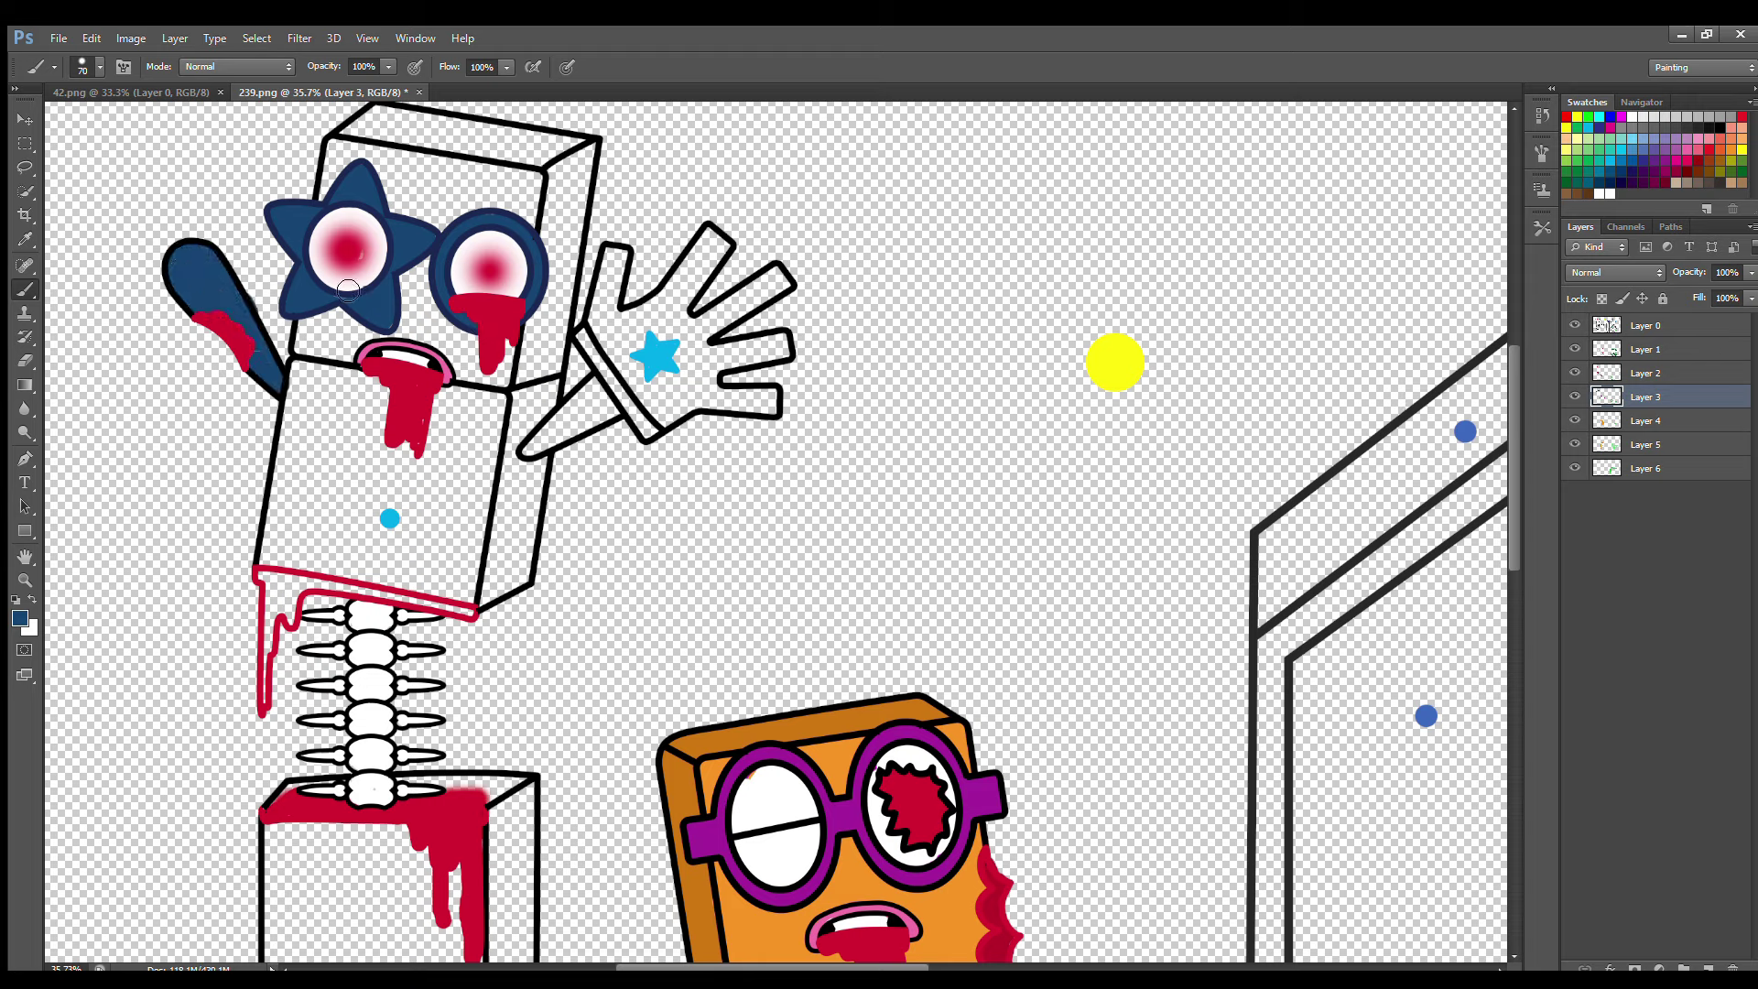
pyautogui.moveTo(534, 448)
pyautogui.mouseDown()
pyautogui.moveTo(594, 399)
pyautogui.moveTo(559, 439)
pyautogui.moveTo(610, 421)
pyautogui.moveTo(600, 352)
pyautogui.moveTo(639, 426)
pyautogui.mouseUp()
pyautogui.press('[')
pyautogui.press('[')
# Paint the open hand around its cyan star medium blue on Layer 4.
pyautogui.hotkey('alt', '[')
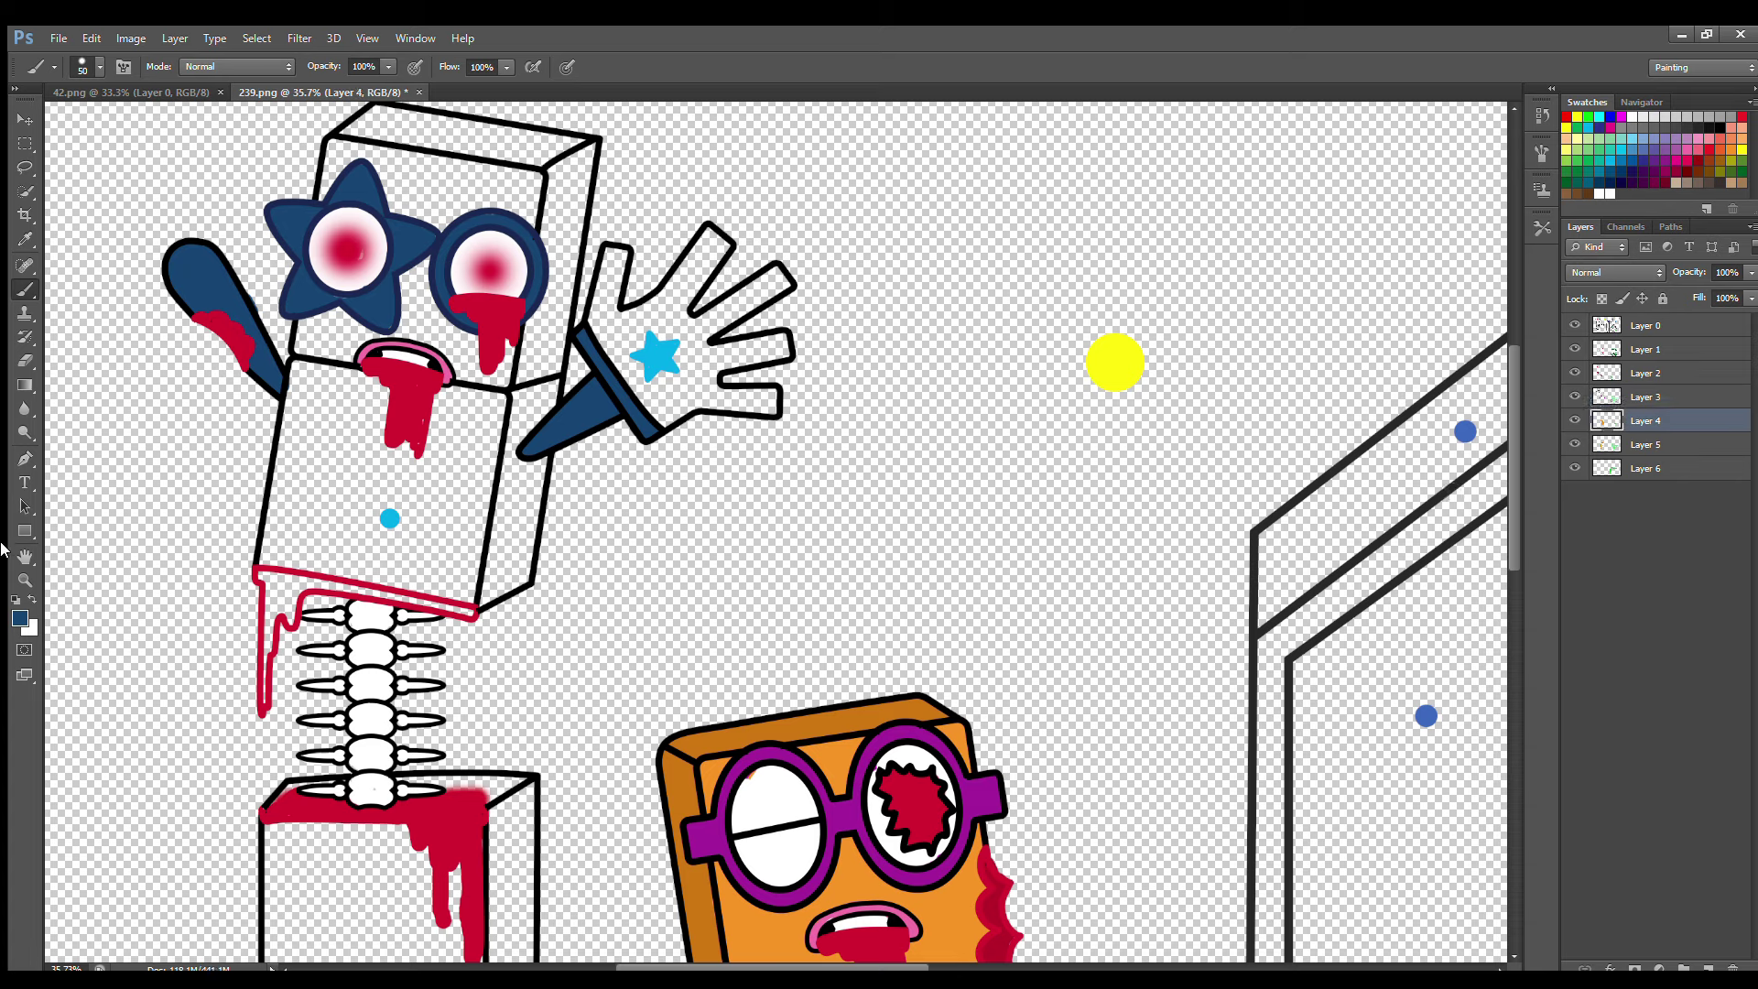
pyautogui.press(']')
pyautogui.moveTo(618, 261)
pyautogui.mouseDown()
pyautogui.moveTo(611, 350)
pyautogui.moveTo(662, 420)
pyautogui.moveTo(776, 412)
pyautogui.moveTo(732, 397)
pyautogui.moveTo(741, 364)
pyautogui.moveTo(785, 346)
pyautogui.moveTo(704, 355)
pyautogui.moveTo(782, 285)
pyautogui.moveTo(681, 307)
pyautogui.moveTo(721, 260)
pyautogui.moveTo(714, 241)
pyautogui.moveTo(626, 315)
pyautogui.moveTo(621, 267)
pyautogui.moveTo(606, 333)
pyautogui.moveTo(676, 319)
pyautogui.moveTo(631, 365)
pyautogui.moveTo(705, 369)
pyautogui.mouseUp()
pyautogui.press(']')
pyautogui.press(']')
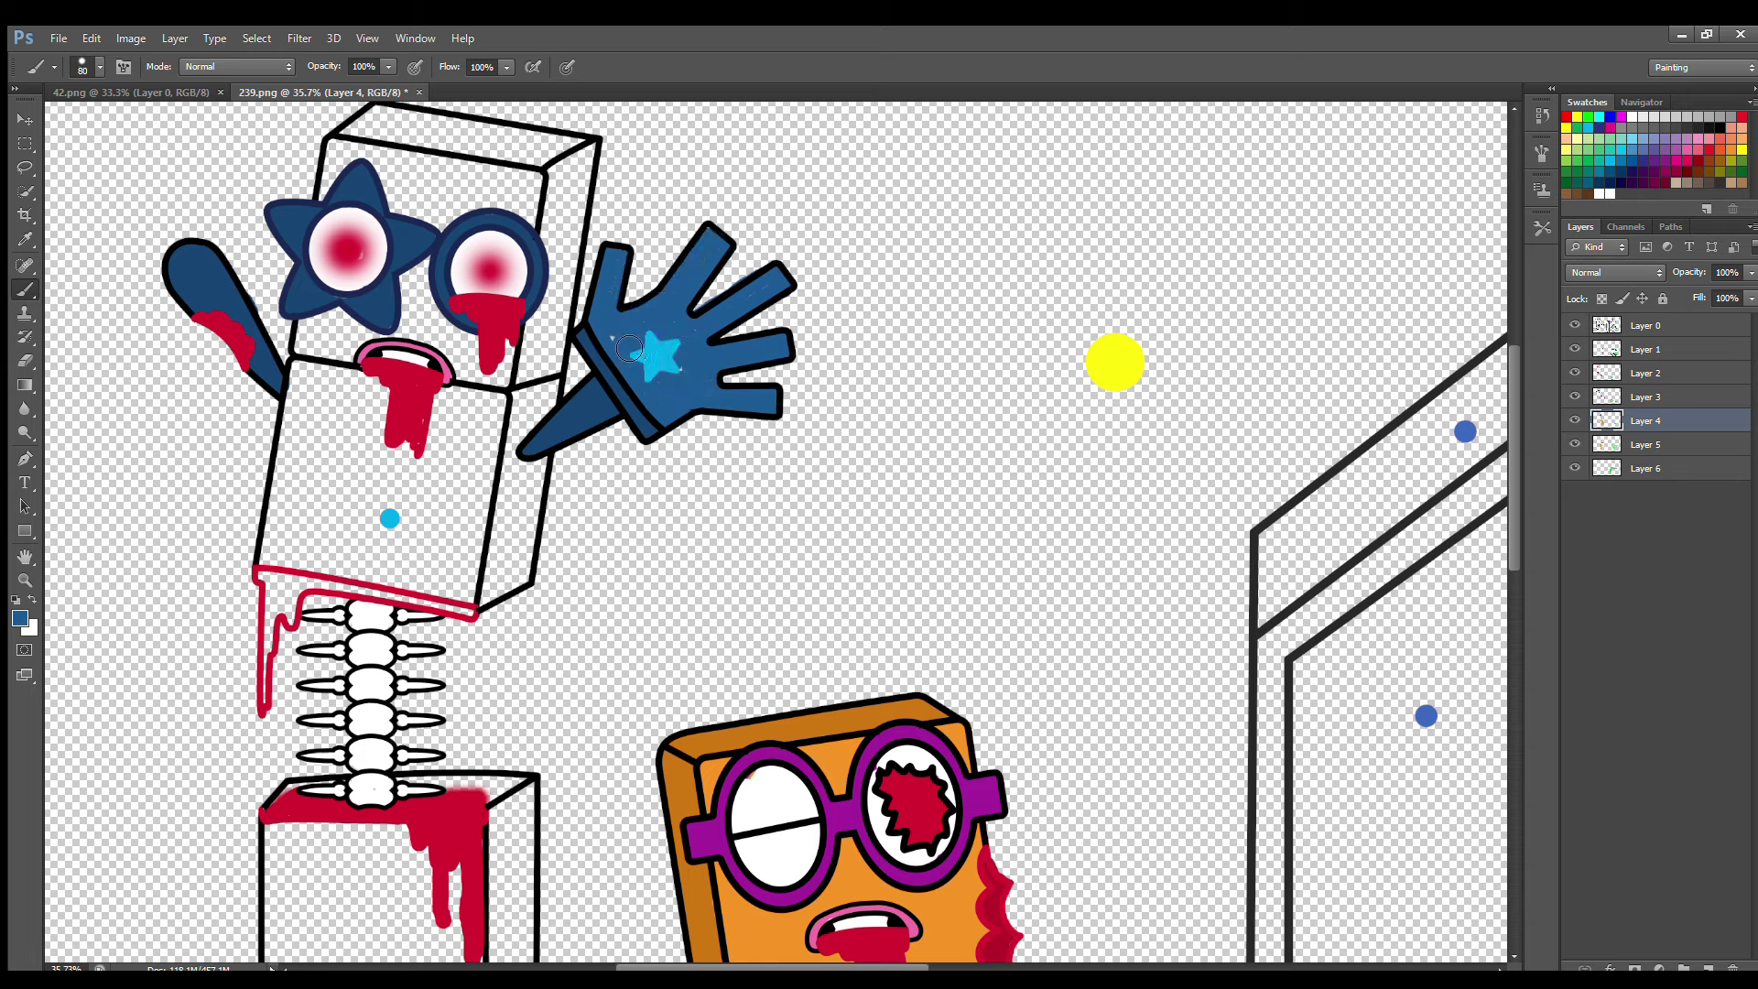
# Paint the split-bodied zombie's upper front faces with the sampled cyan on Layer 5, and their top and side faces darker cyan on Layer 6.
pyautogui.click(1645, 444)
pyautogui.keyDown('alt'); pyautogui.click(389, 519); pyautogui.keyUp('alt')
pyautogui.moveTo(339, 144)
pyautogui.mouseDown()
pyautogui.moveTo(277, 571)
pyautogui.moveTo(471, 600)
pyautogui.moveTo(536, 206)
pyautogui.moveTo(467, 174)
pyautogui.moveTo(367, 169)
pyautogui.moveTo(375, 220)
pyautogui.mouseUp()
pyautogui.press(']')
pyautogui.press(']')
pyautogui.press(']')
pyautogui.press(']')
pyautogui.moveTo(375, 220)
pyautogui.mouseDown()
pyautogui.moveTo(513, 233)
pyautogui.moveTo(379, 351)
pyautogui.moveTo(458, 327)
pyautogui.moveTo(480, 495)
pyautogui.moveTo(412, 573)
pyautogui.moveTo(331, 487)
pyautogui.moveTo(433, 414)
pyautogui.moveTo(359, 530)
pyautogui.mouseUp()
pyautogui.hotkey('alt', '[')
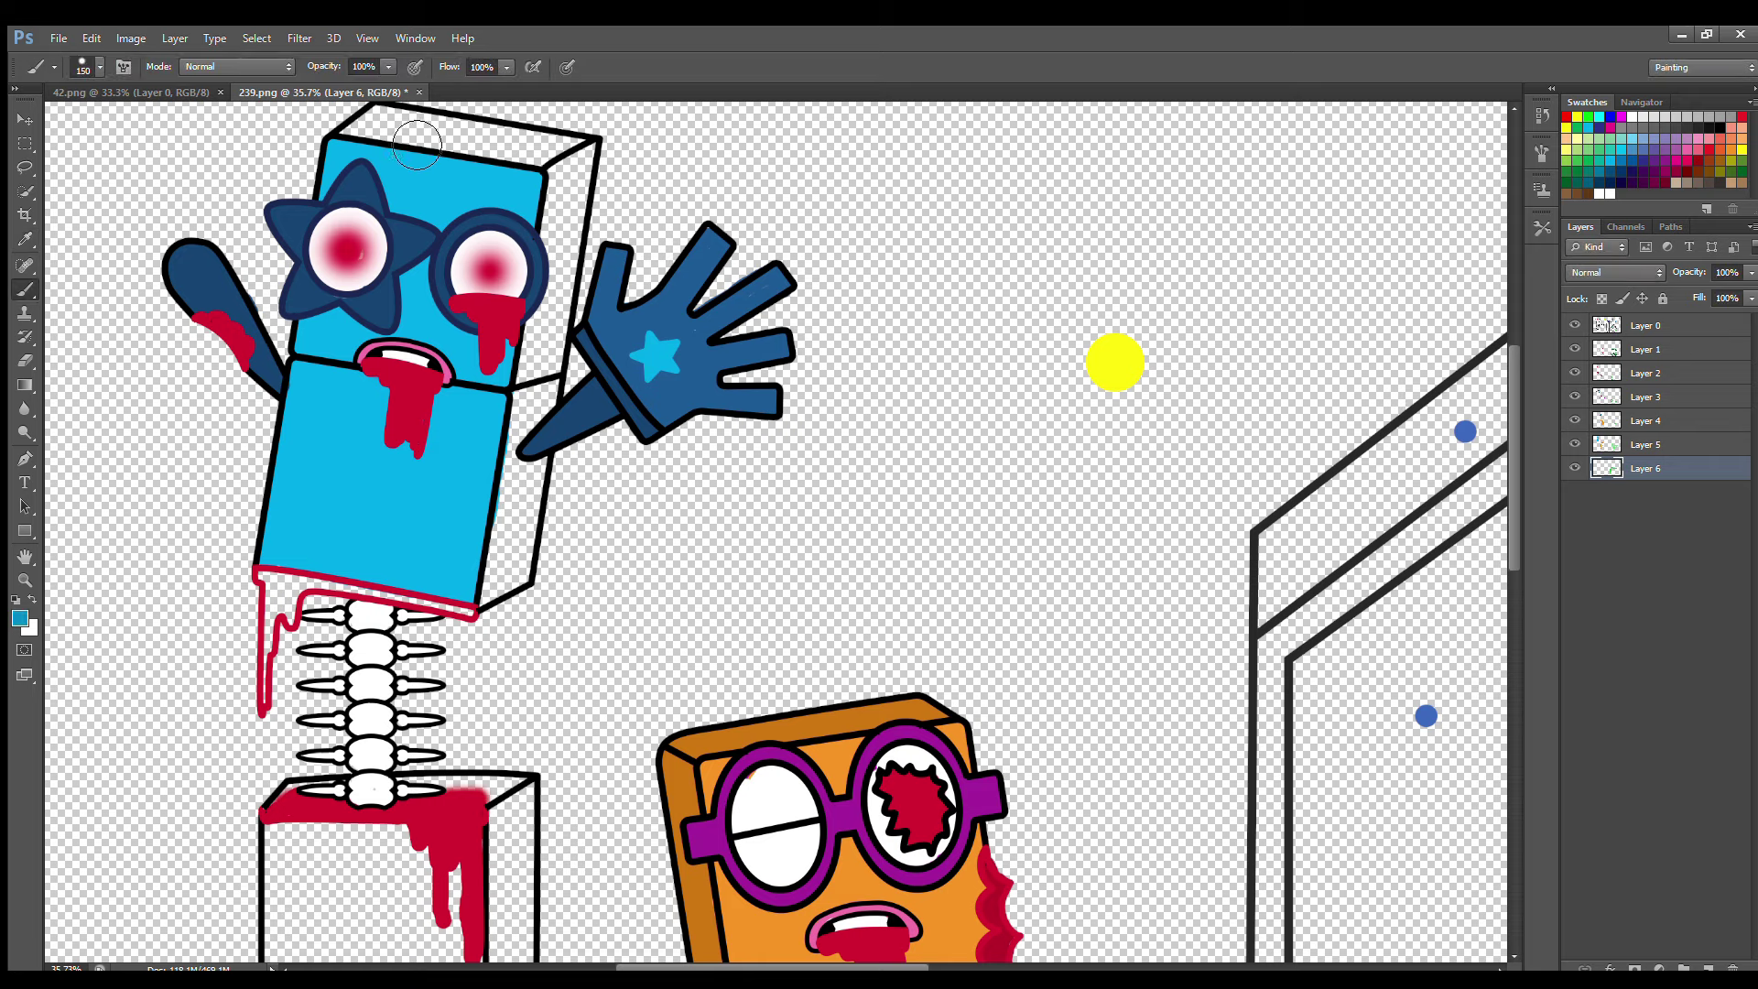
pyautogui.moveTo(416, 144)
pyautogui.mouseDown()
pyautogui.moveTo(592, 177)
pyautogui.moveTo(529, 579)
pyautogui.moveTo(503, 601)
pyautogui.moveTo(550, 379)
pyautogui.mouseUp()
# On Layer 2, fill the torn lower edge and drips of the zombie's upper body with the sampled blood red.
pyautogui.click(1653, 372)
pyautogui.keyDown('alt'); pyautogui.click(220, 343); pyautogui.keyUp('alt')
pyautogui.press('[')
pyautogui.press('[')
pyautogui.press('[')
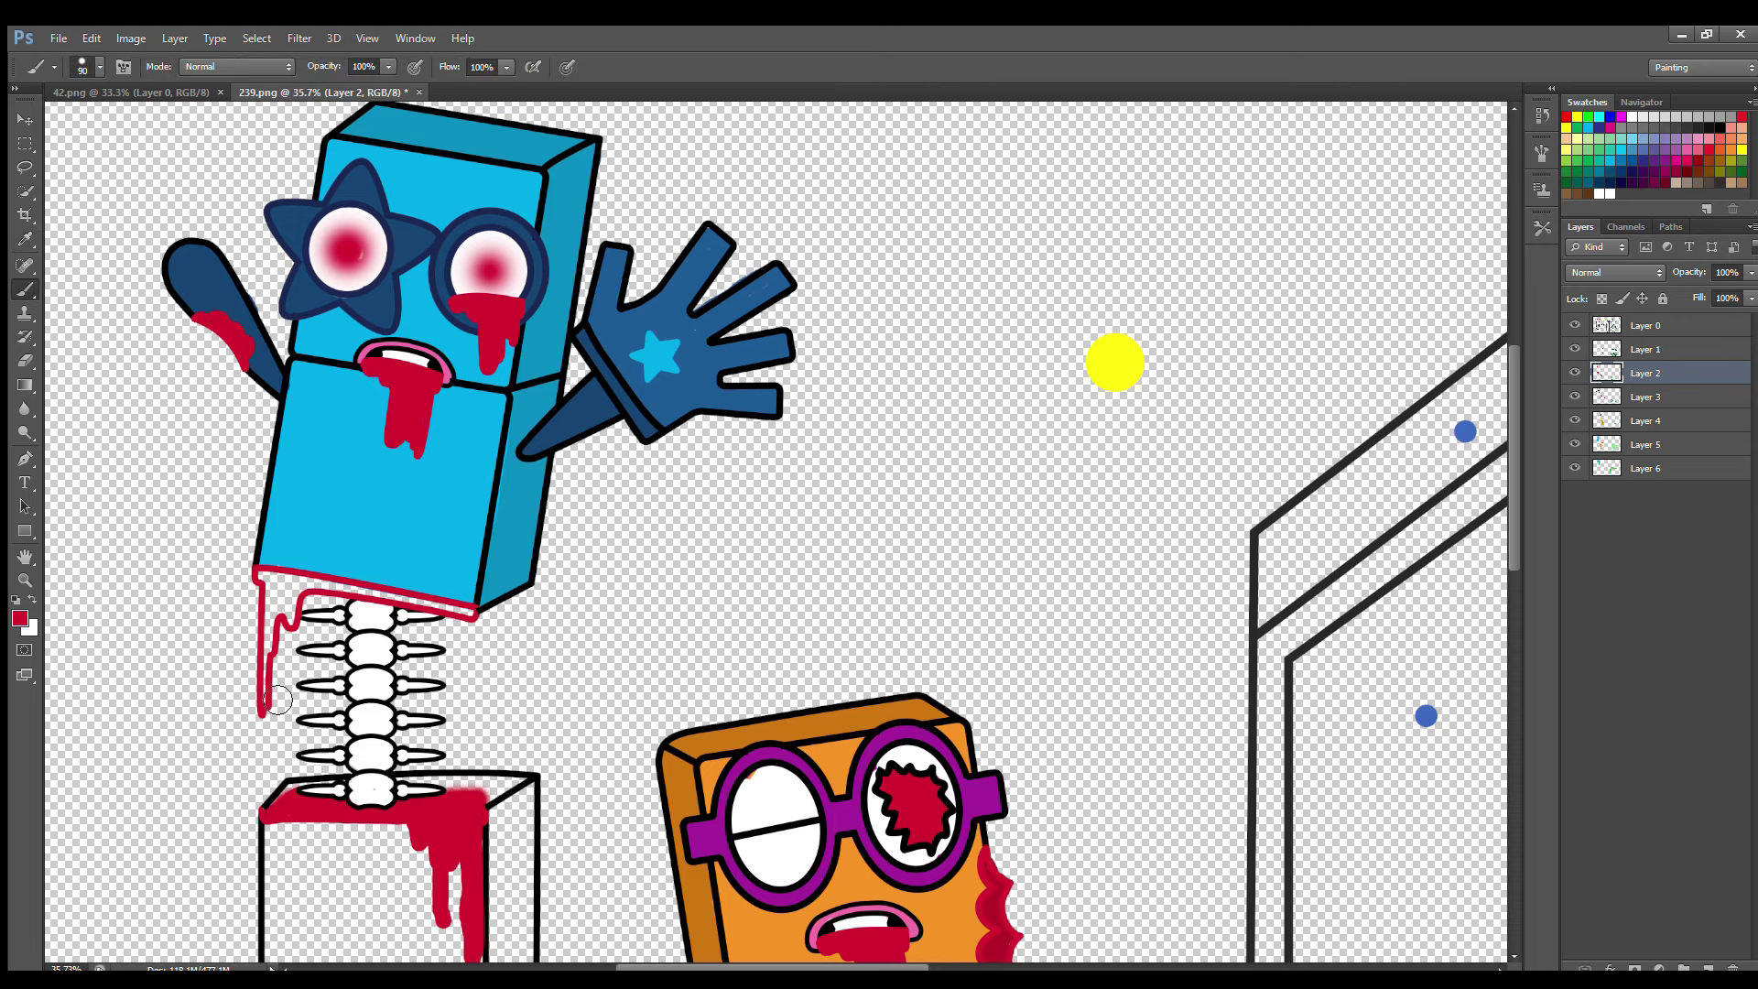
pyautogui.moveTo(263, 691)
pyautogui.mouseDown()
pyautogui.moveTo(267, 577)
pyautogui.moveTo(431, 606)
pyautogui.moveTo(467, 681)
pyautogui.mouseUp()
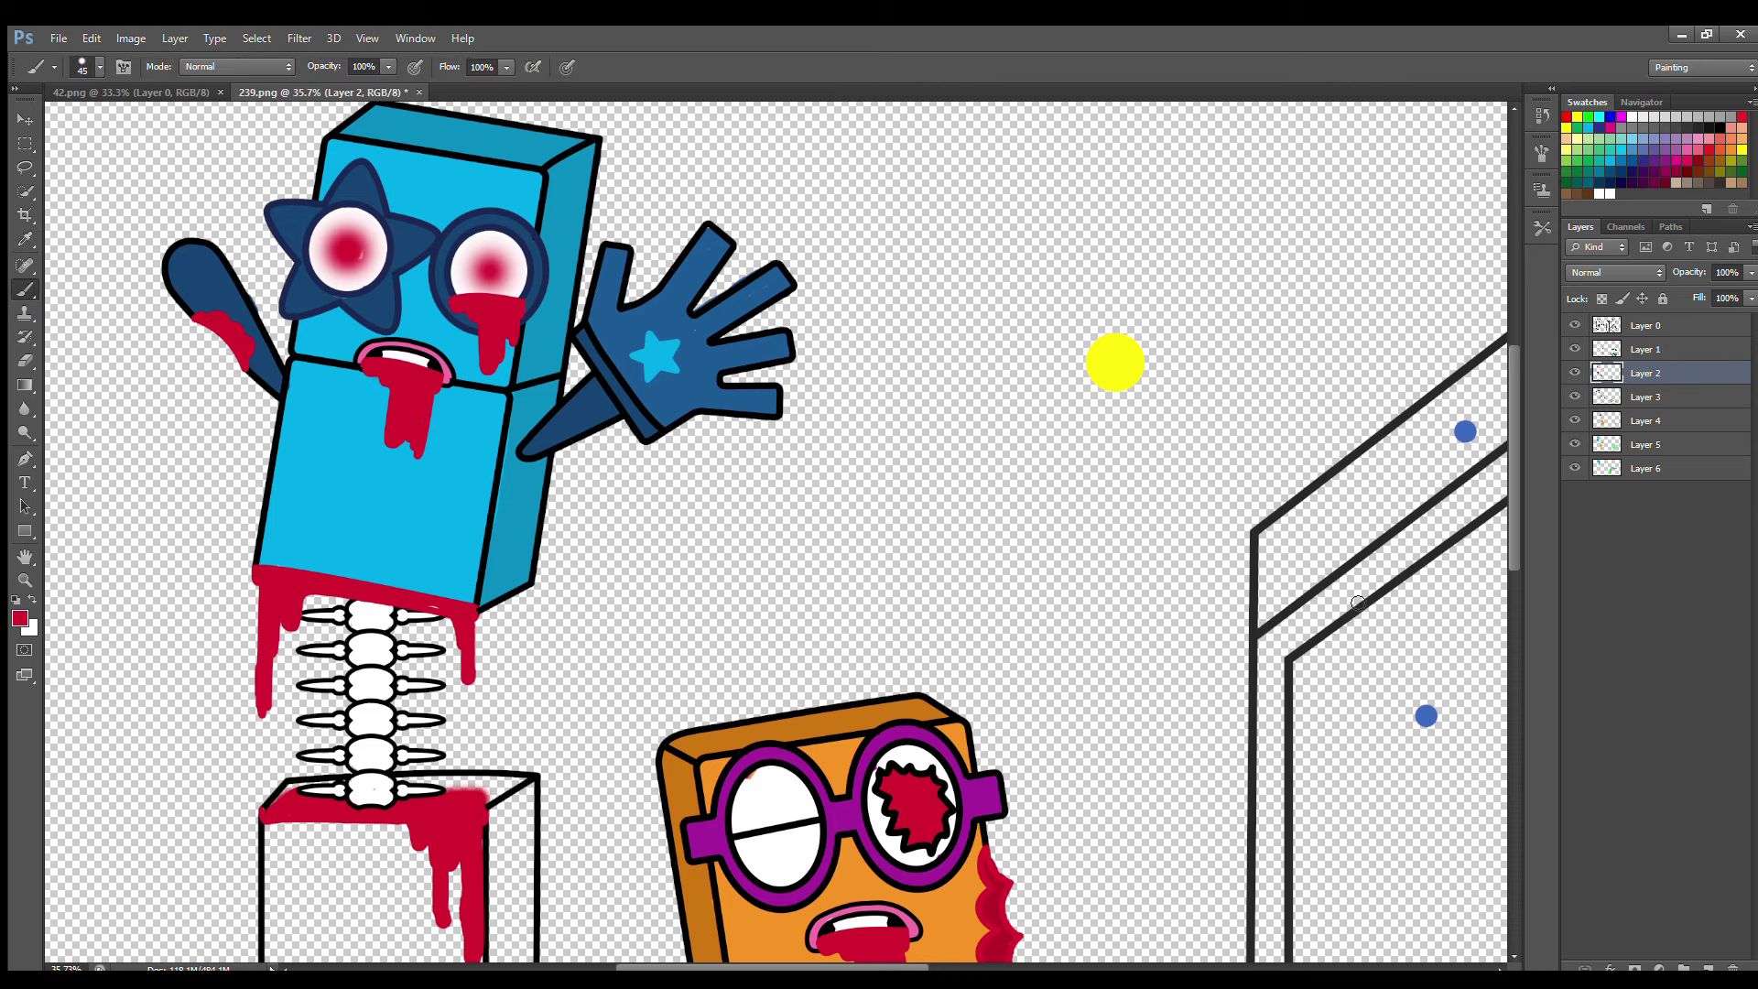
# Paint both of the split-bodied zombie's legs dark navy blue on Layer 2 with a size 60 brush.
pyautogui.moveTo(1506, 428); pyautogui.dragTo(1507, 549)
pyautogui.keyDown('alt'); pyautogui.click(527, 231); pyautogui.keyUp('alt')
pyautogui.press('b')
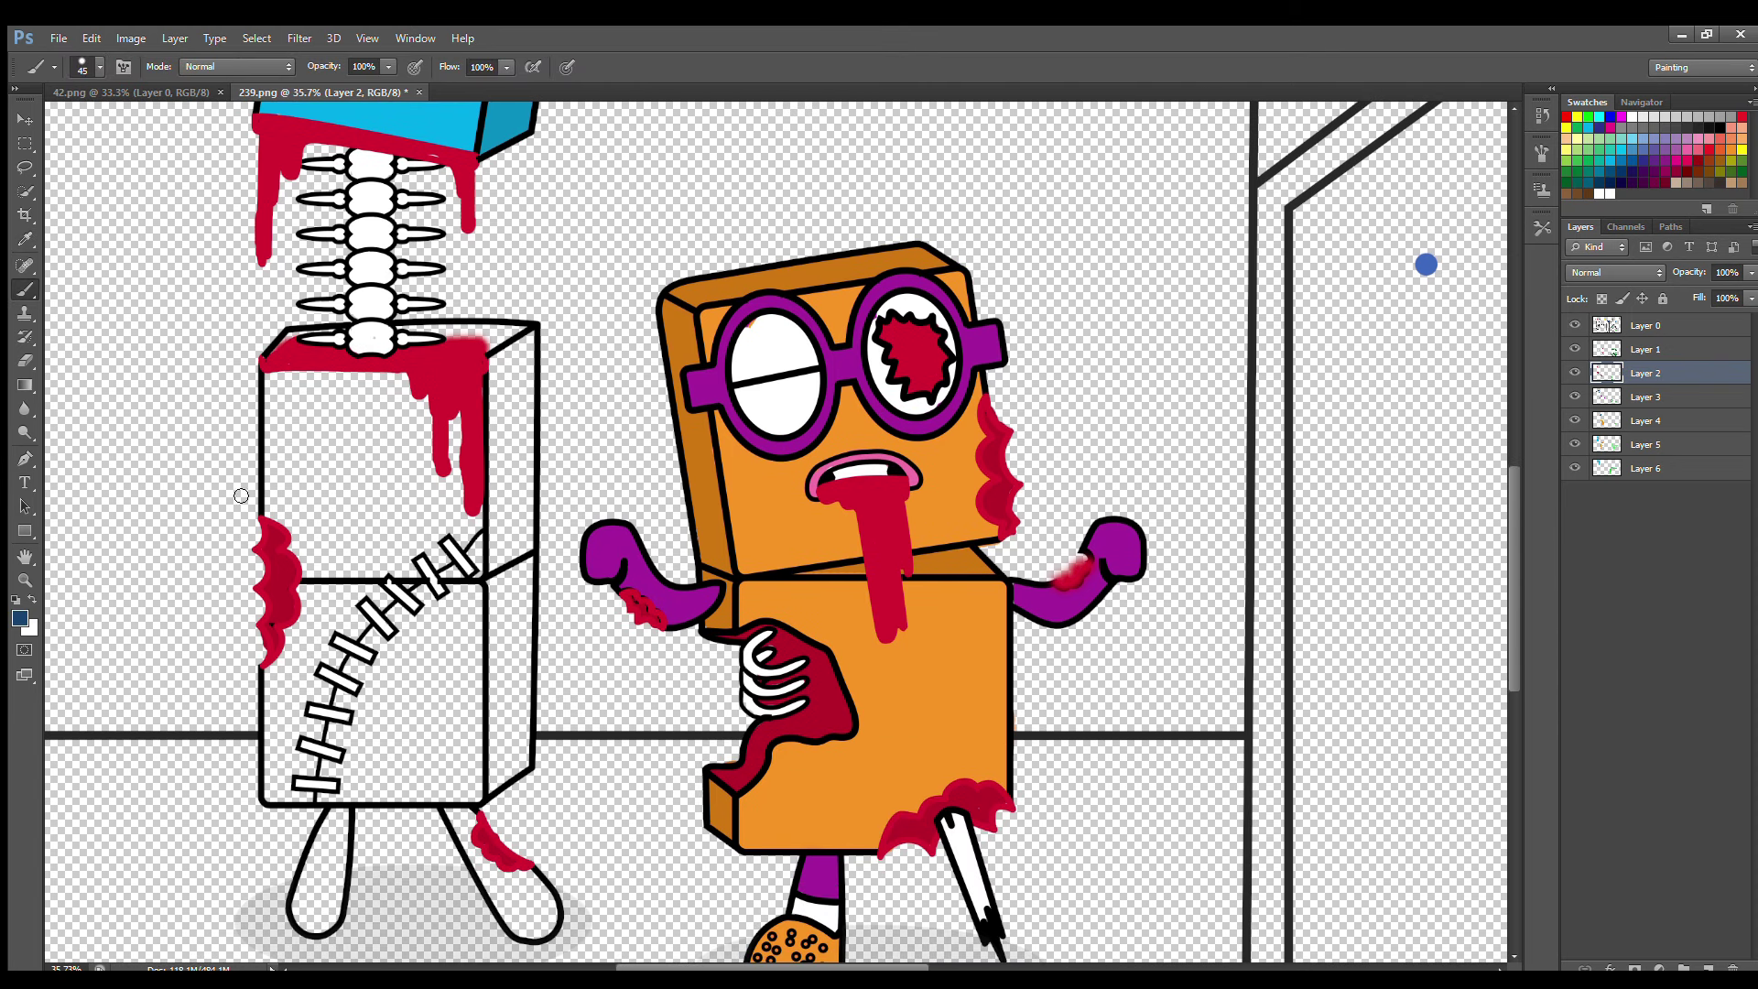
pyautogui.press(']')
pyautogui.moveTo(453, 814)
pyautogui.mouseDown()
pyautogui.moveTo(518, 928)
pyautogui.moveTo(552, 909)
pyautogui.moveTo(486, 849)
pyautogui.mouseUp()
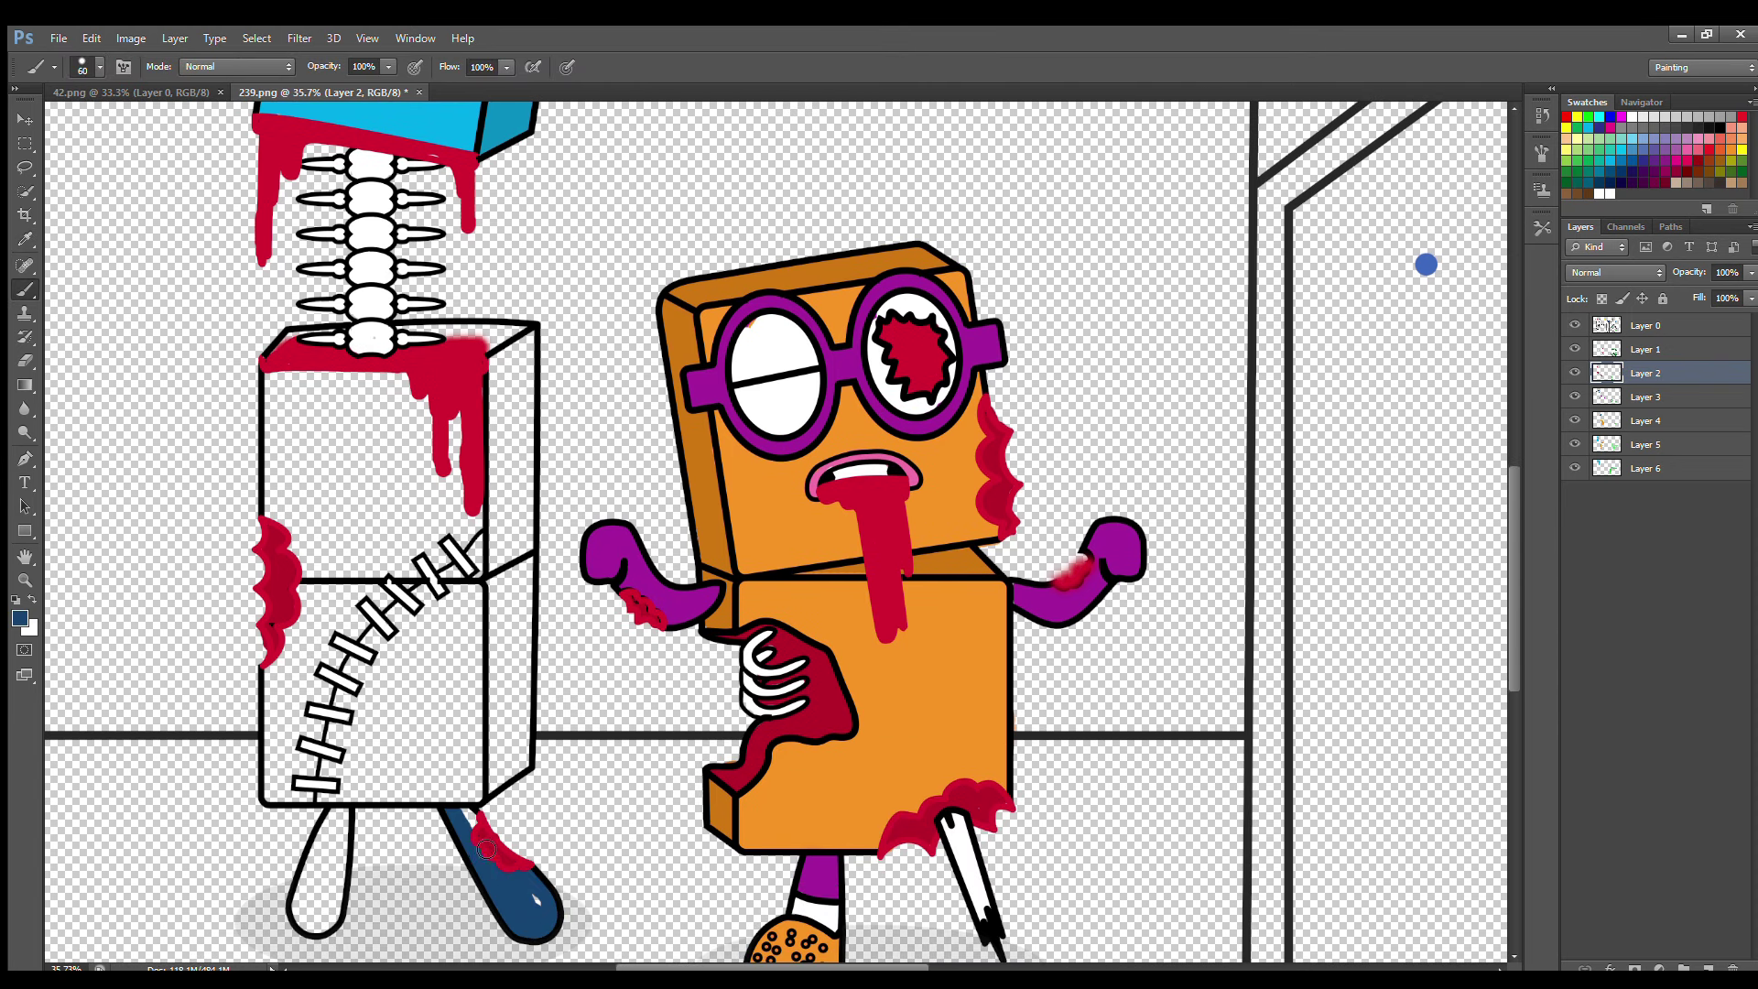
pyautogui.moveTo(333, 847)
pyautogui.mouseDown()
pyautogui.moveTo(301, 897)
pyautogui.moveTo(315, 926)
pyautogui.moveTo(335, 918)
pyautogui.moveTo(345, 830)
pyautogui.moveTo(316, 868)
pyautogui.mouseUp()
# Paint the zombie's lower front faces with the sampled cyan on Layer 3, and their side faces darker cyan on Layer 4.
pyautogui.click(1641, 392)
pyautogui.keyDown('alt'); pyautogui.click(348, 129); pyautogui.keyUp('alt')
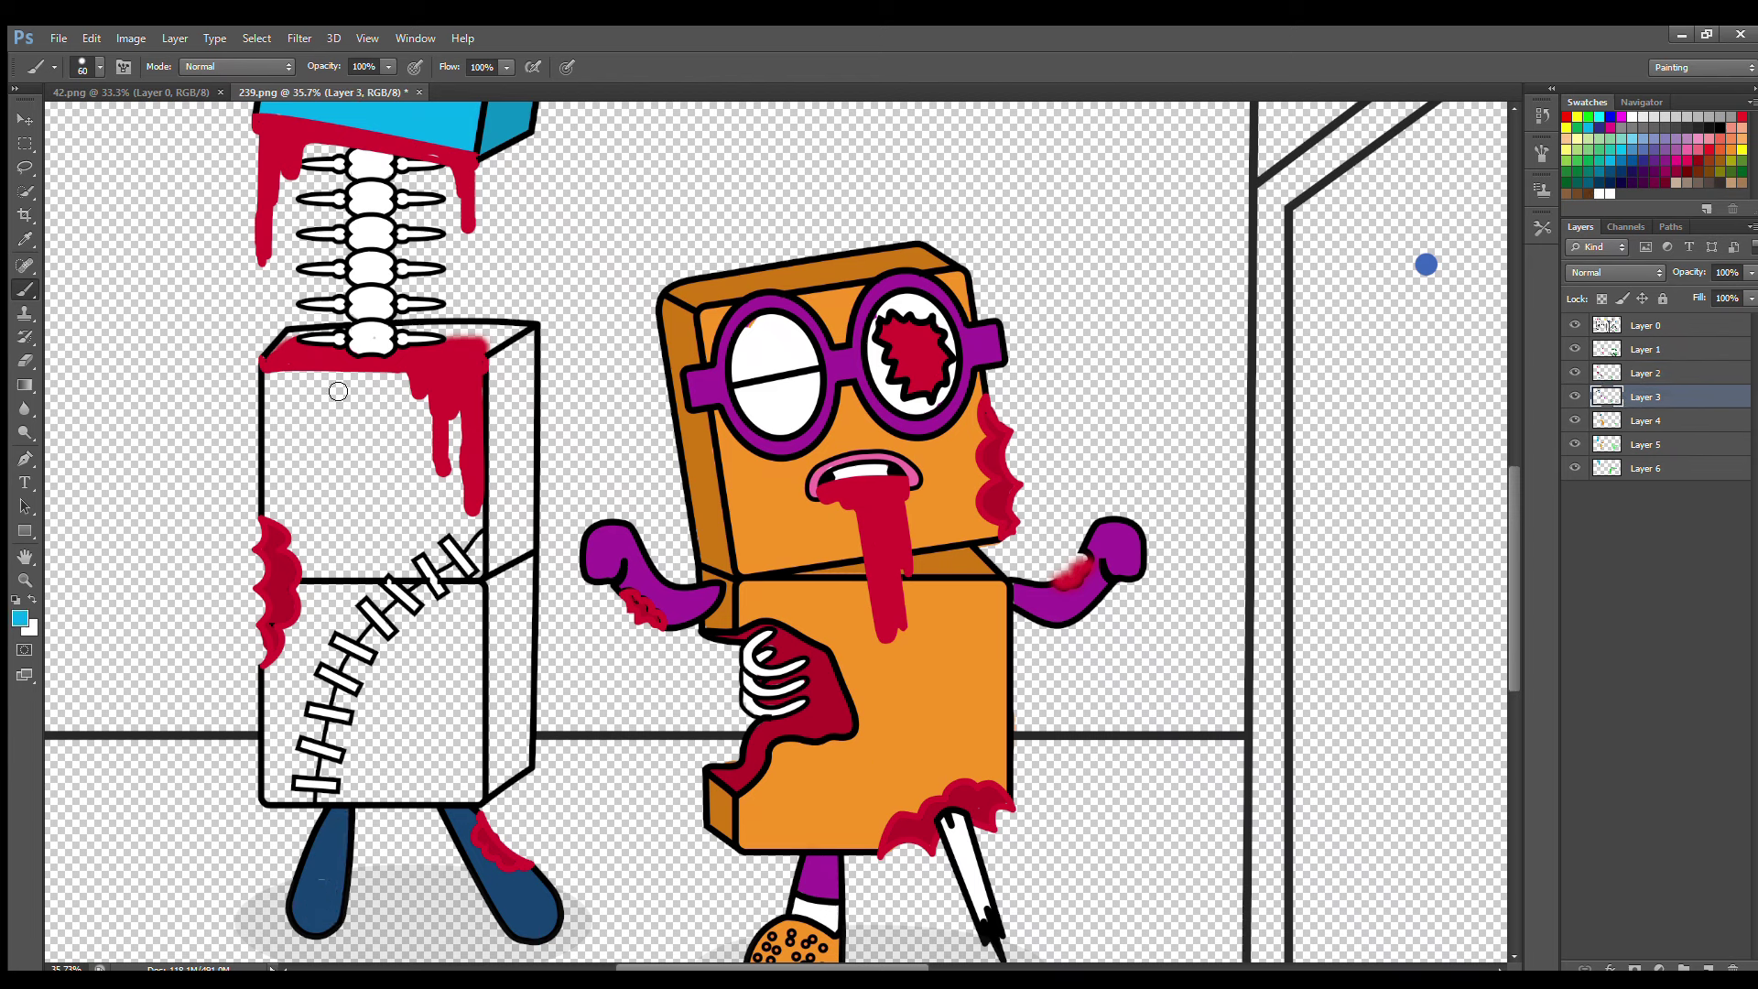
pyautogui.moveTo(471, 377)
pyautogui.mouseDown()
pyautogui.moveTo(477, 802)
pyautogui.moveTo(477, 713)
pyautogui.moveTo(468, 796)
pyautogui.moveTo(285, 797)
pyautogui.moveTo(285, 401)
pyautogui.moveTo(411, 393)
pyautogui.moveTo(445, 462)
pyautogui.moveTo(434, 450)
pyautogui.moveTo(331, 525)
pyautogui.moveTo(331, 786)
pyautogui.moveTo(457, 737)
pyautogui.moveTo(432, 425)
pyautogui.moveTo(357, 751)
pyautogui.moveTo(440, 485)
pyautogui.mouseUp()
pyautogui.press(']')
pyautogui.press(']')
pyautogui.press(']')
pyautogui.click(1645, 421)
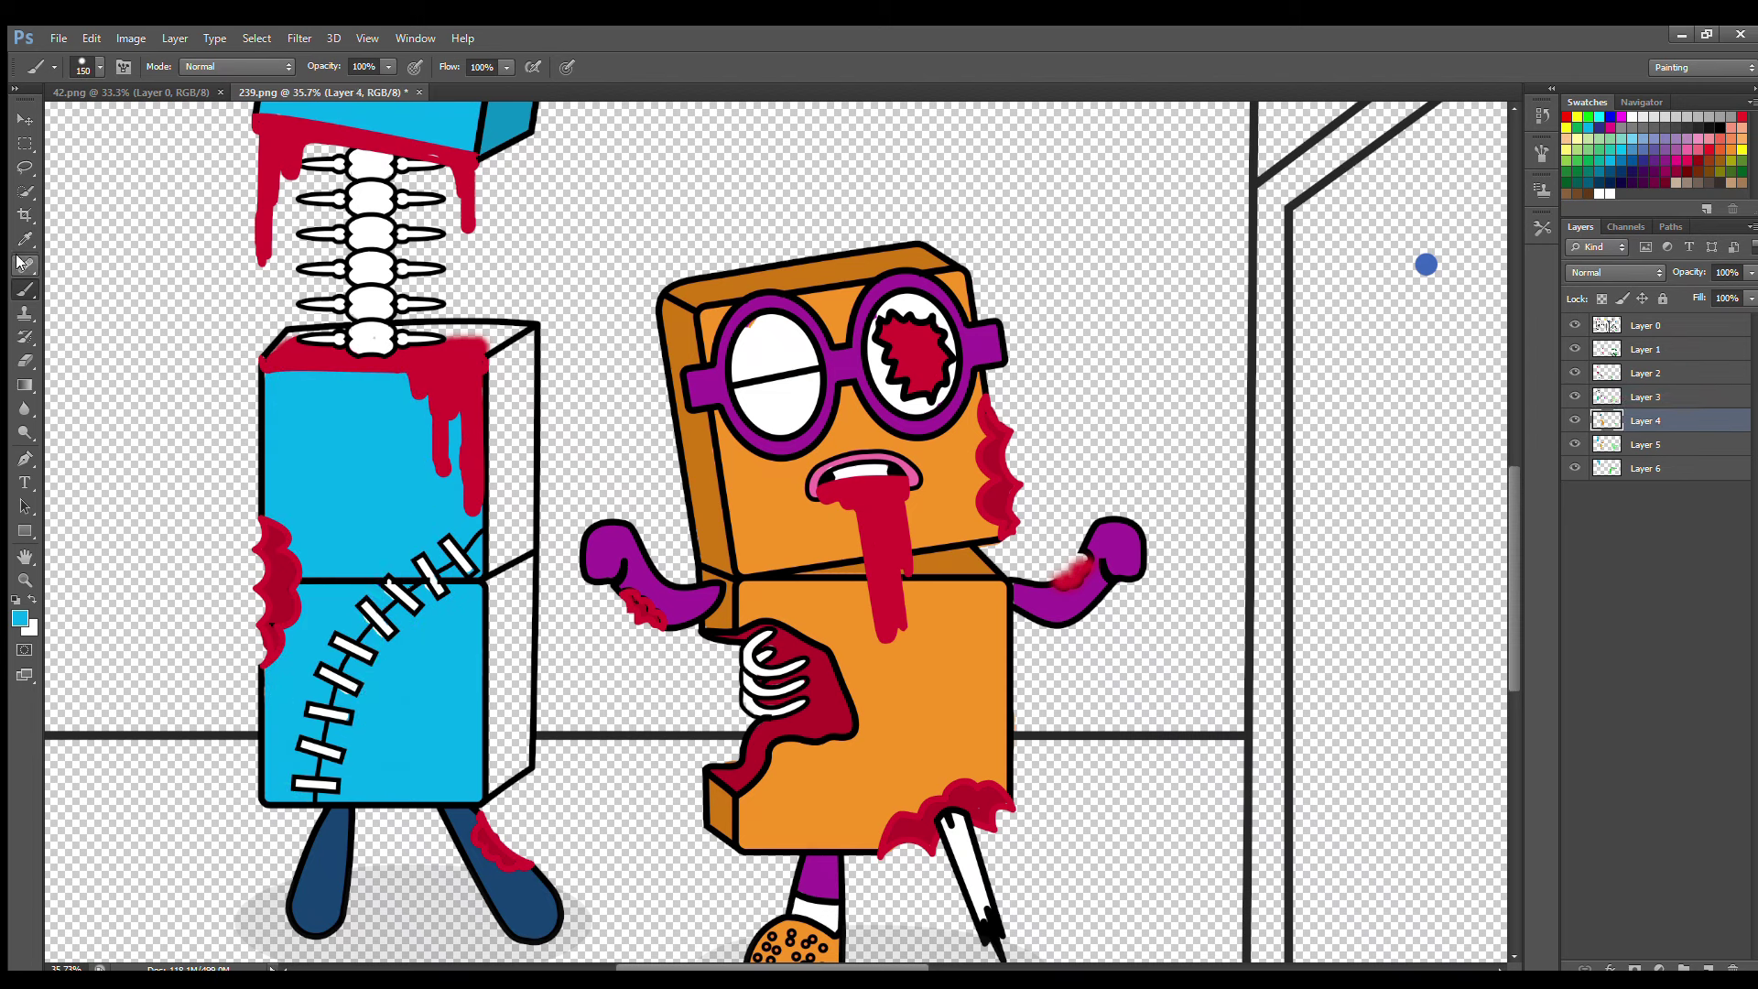
pyautogui.moveTo(499, 353)
pyautogui.mouseDown()
pyautogui.moveTo(532, 365)
pyautogui.moveTo(468, 377)
pyautogui.moveTo(531, 387)
pyautogui.moveTo(513, 787)
pyautogui.mouseUp()
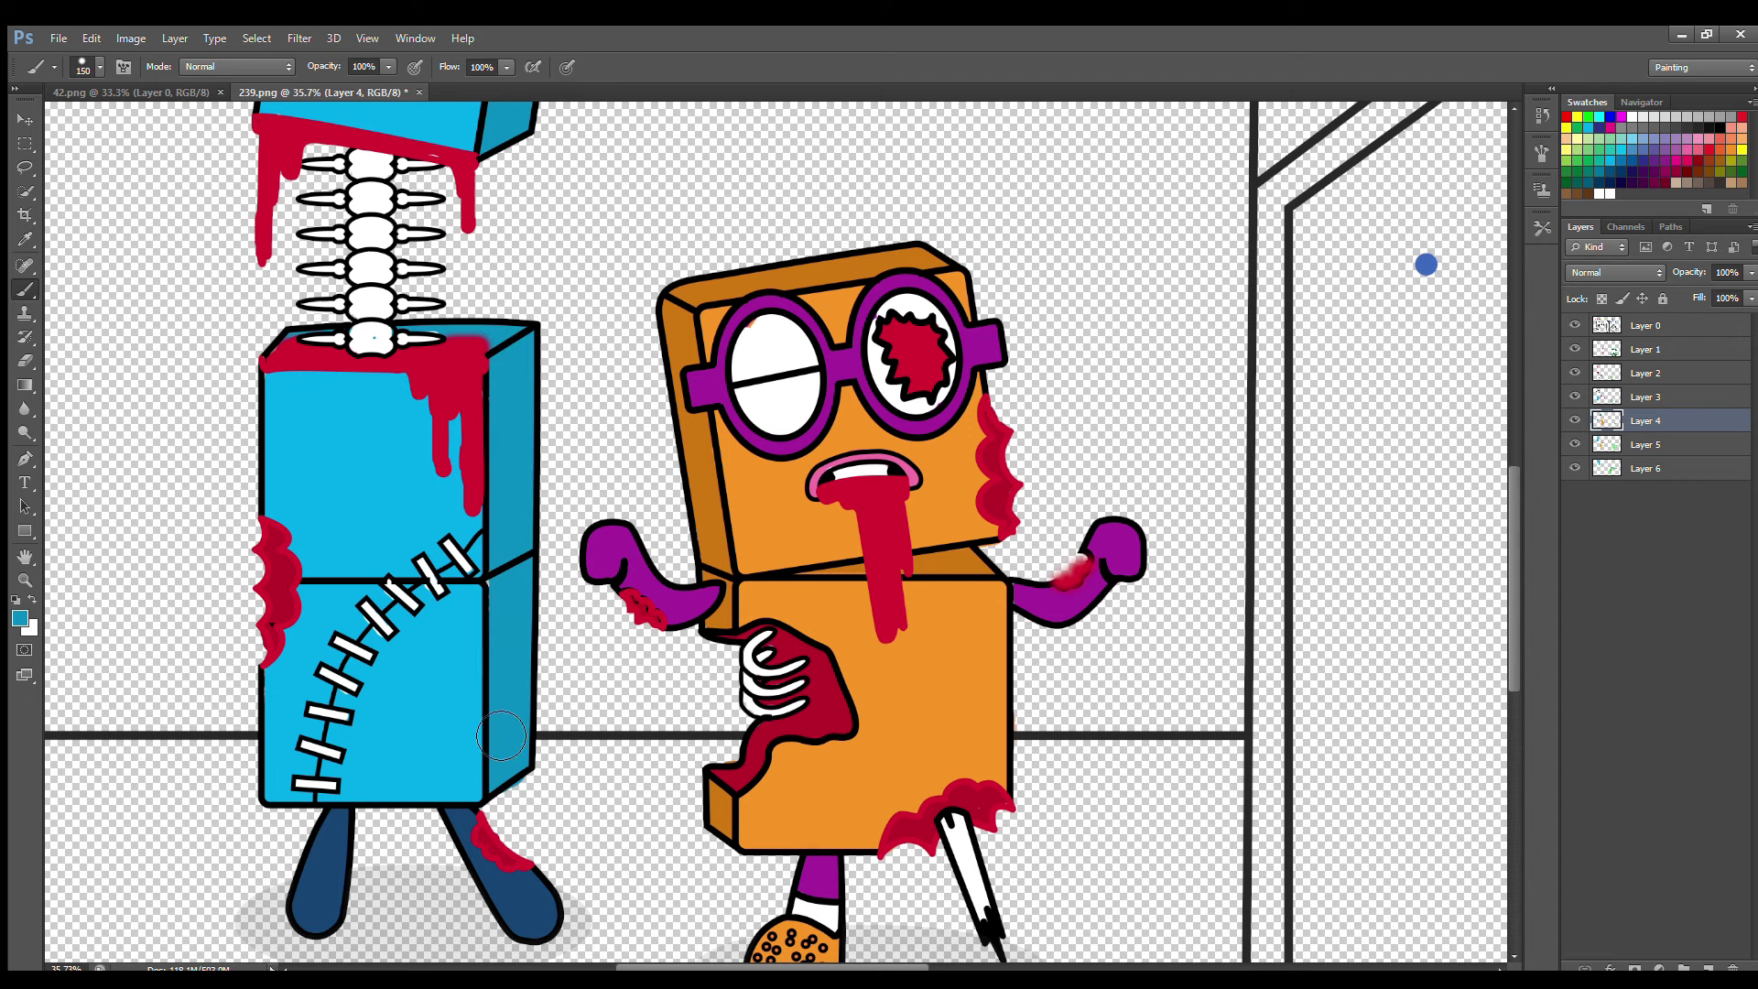
# On Layer 1, fill the long rounded handle on the desk's drawer with its sampled dark blue using a size 70 brush.
pyautogui.press('e')
pyautogui.scroll(-5, 581, 767)
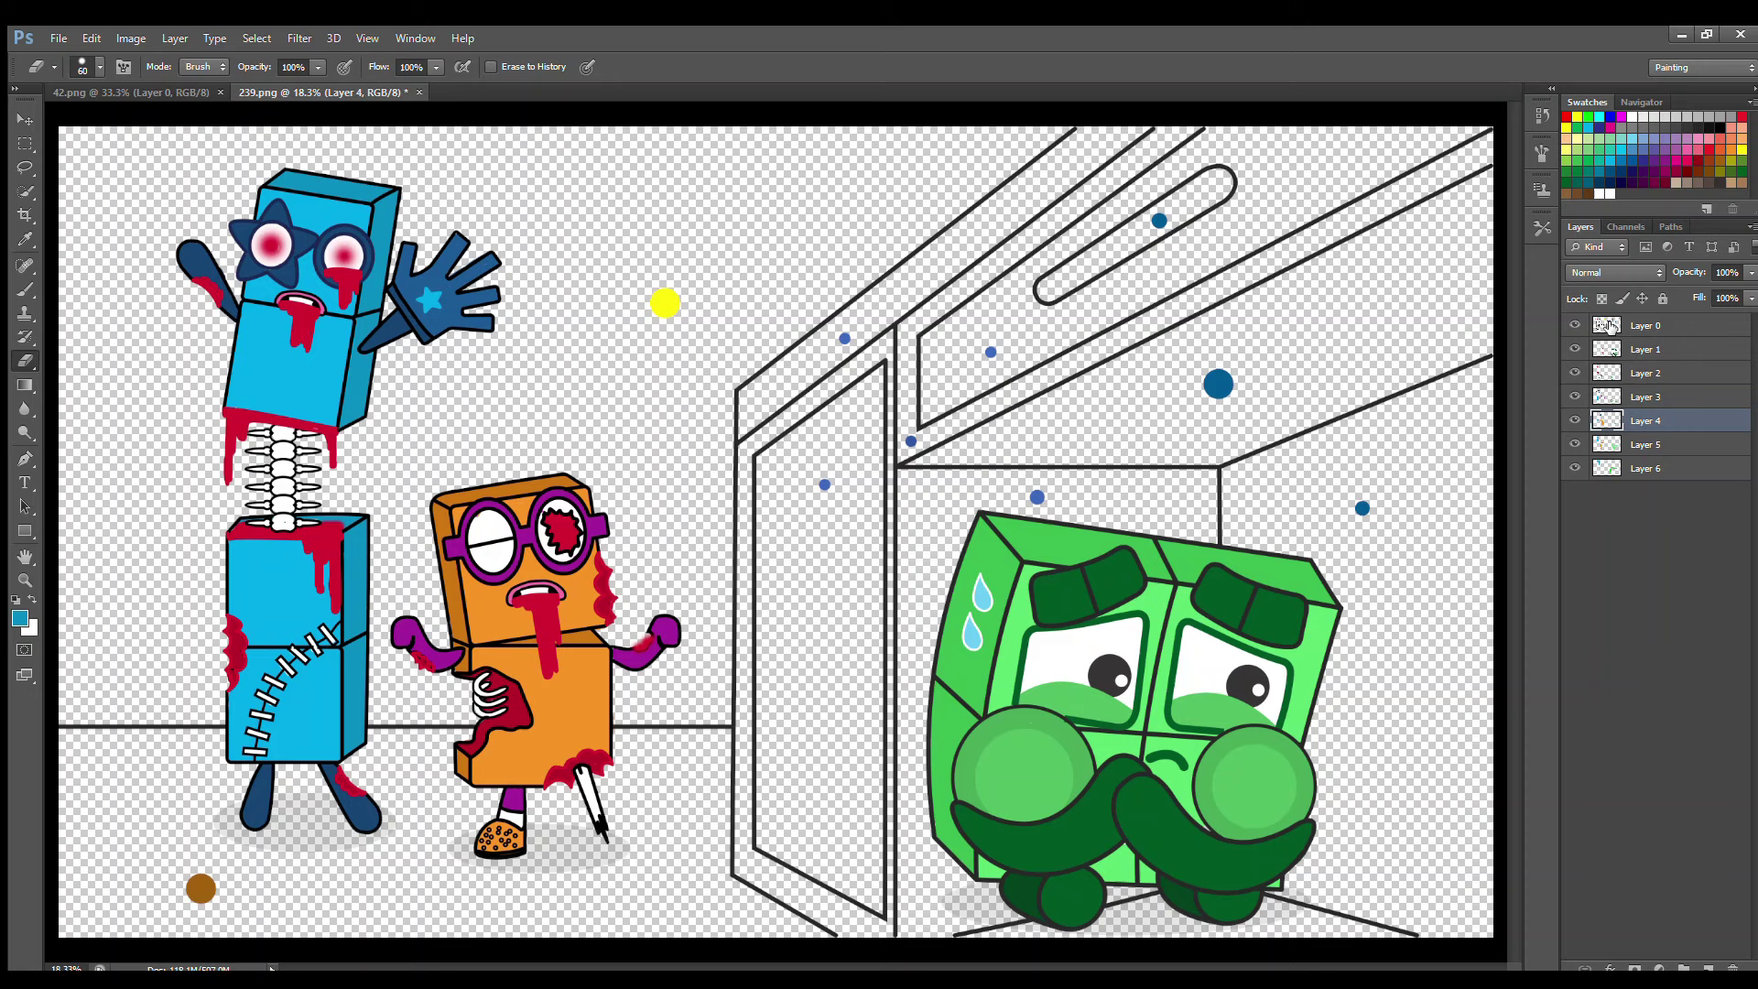
pyautogui.click(1641, 349)
pyautogui.press('b')
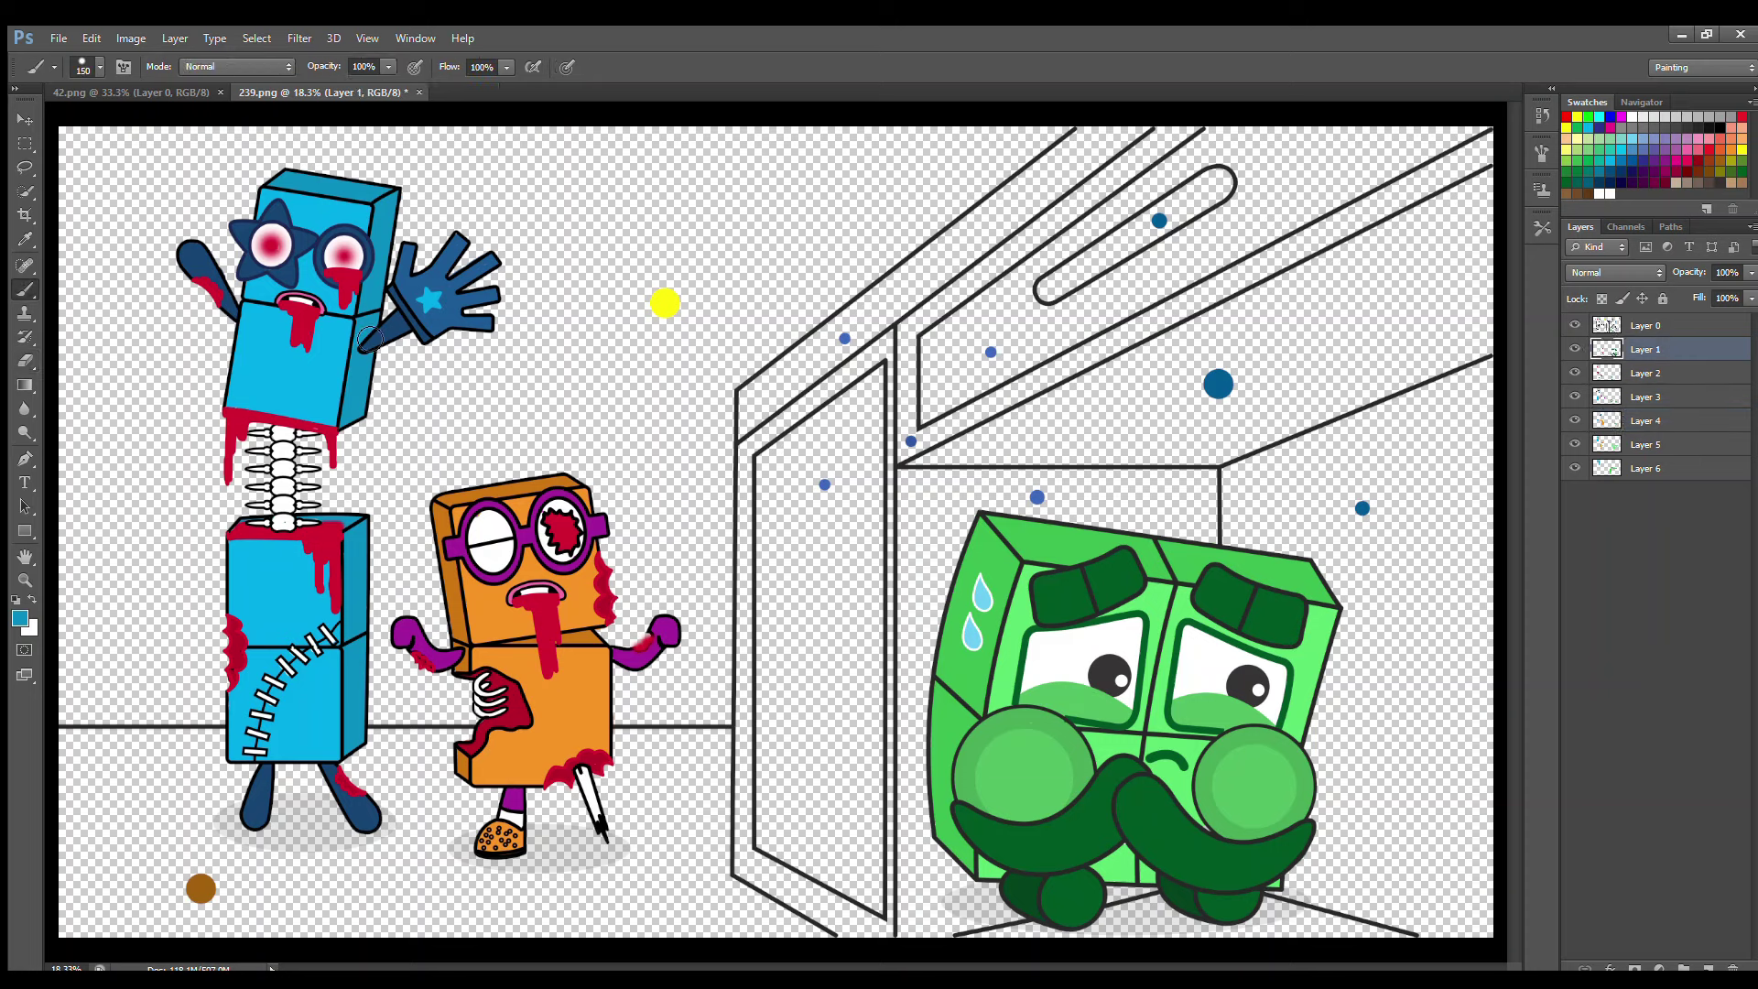
pyautogui.keyDown('alt'); pyautogui.click(1159, 222); pyautogui.keyUp('alt')
pyautogui.press('[')
pyautogui.moveTo(1058, 292)
pyautogui.mouseDown()
pyautogui.moveTo(1225, 186)
pyautogui.moveTo(1202, 181)
pyautogui.moveTo(1071, 272)
pyautogui.moveTo(1205, 225)
pyautogui.mouseUp()
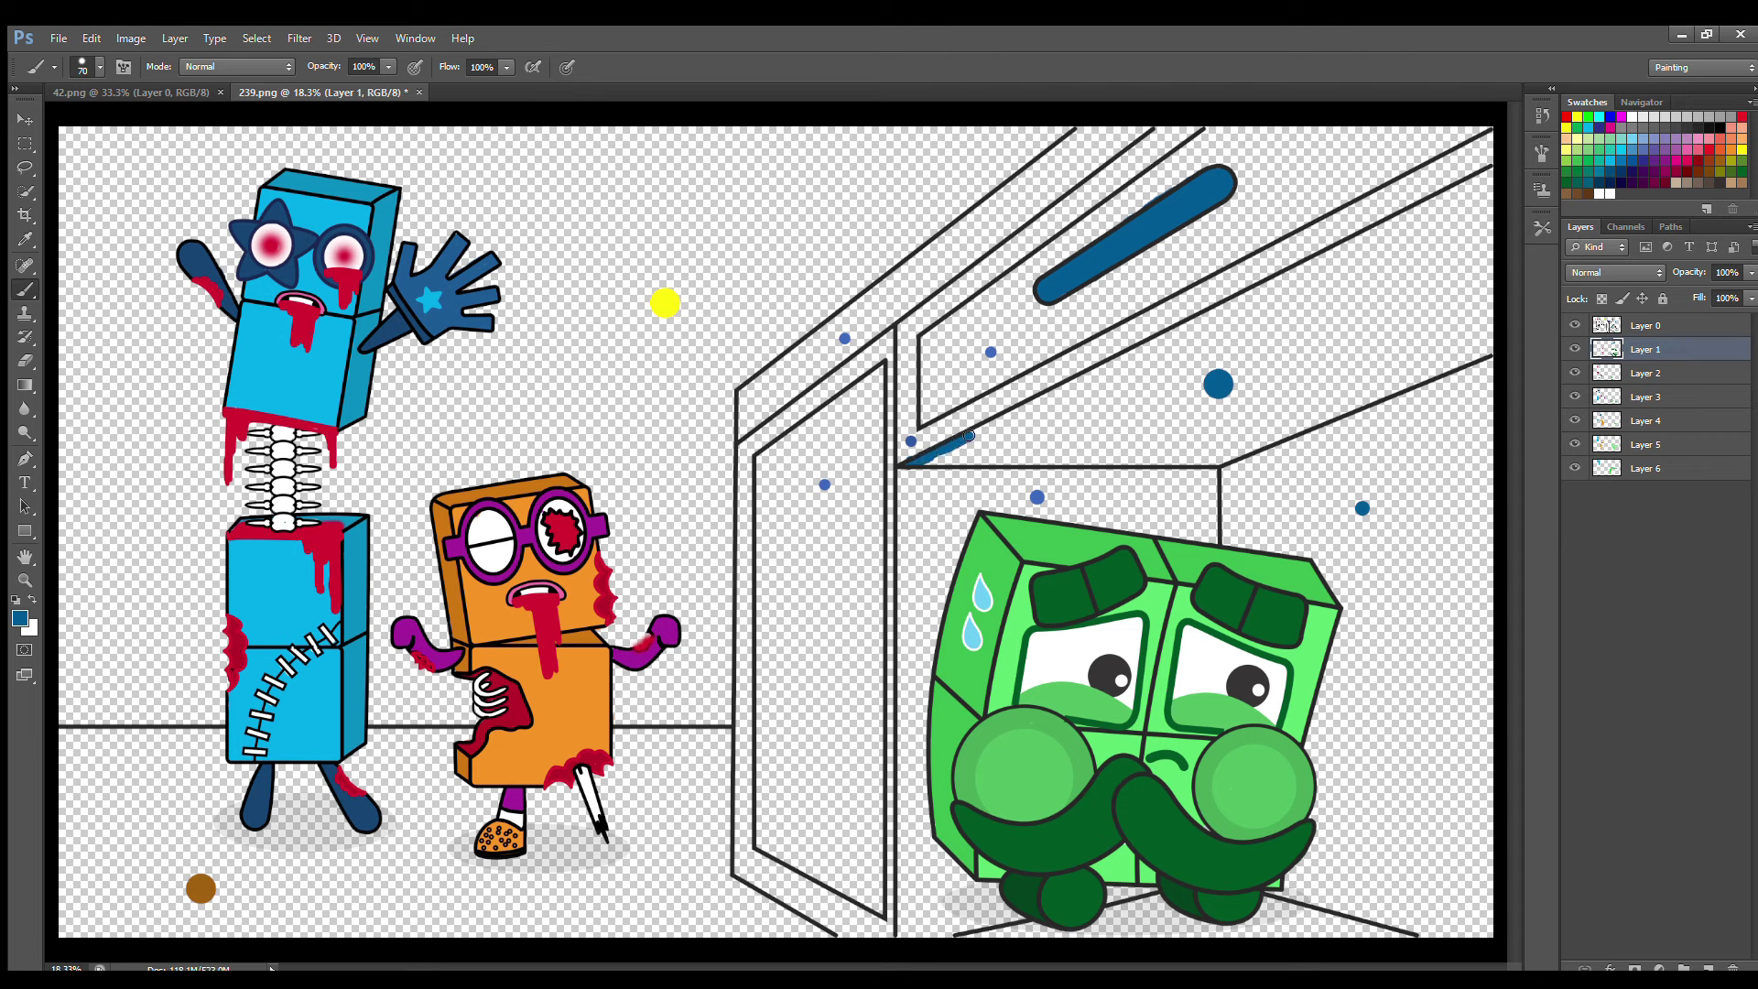
# Fill the underside of the desk above the mustached block with the same dark blue.
pyautogui.moveTo(969, 436); pyautogui.dragTo(1489, 184)
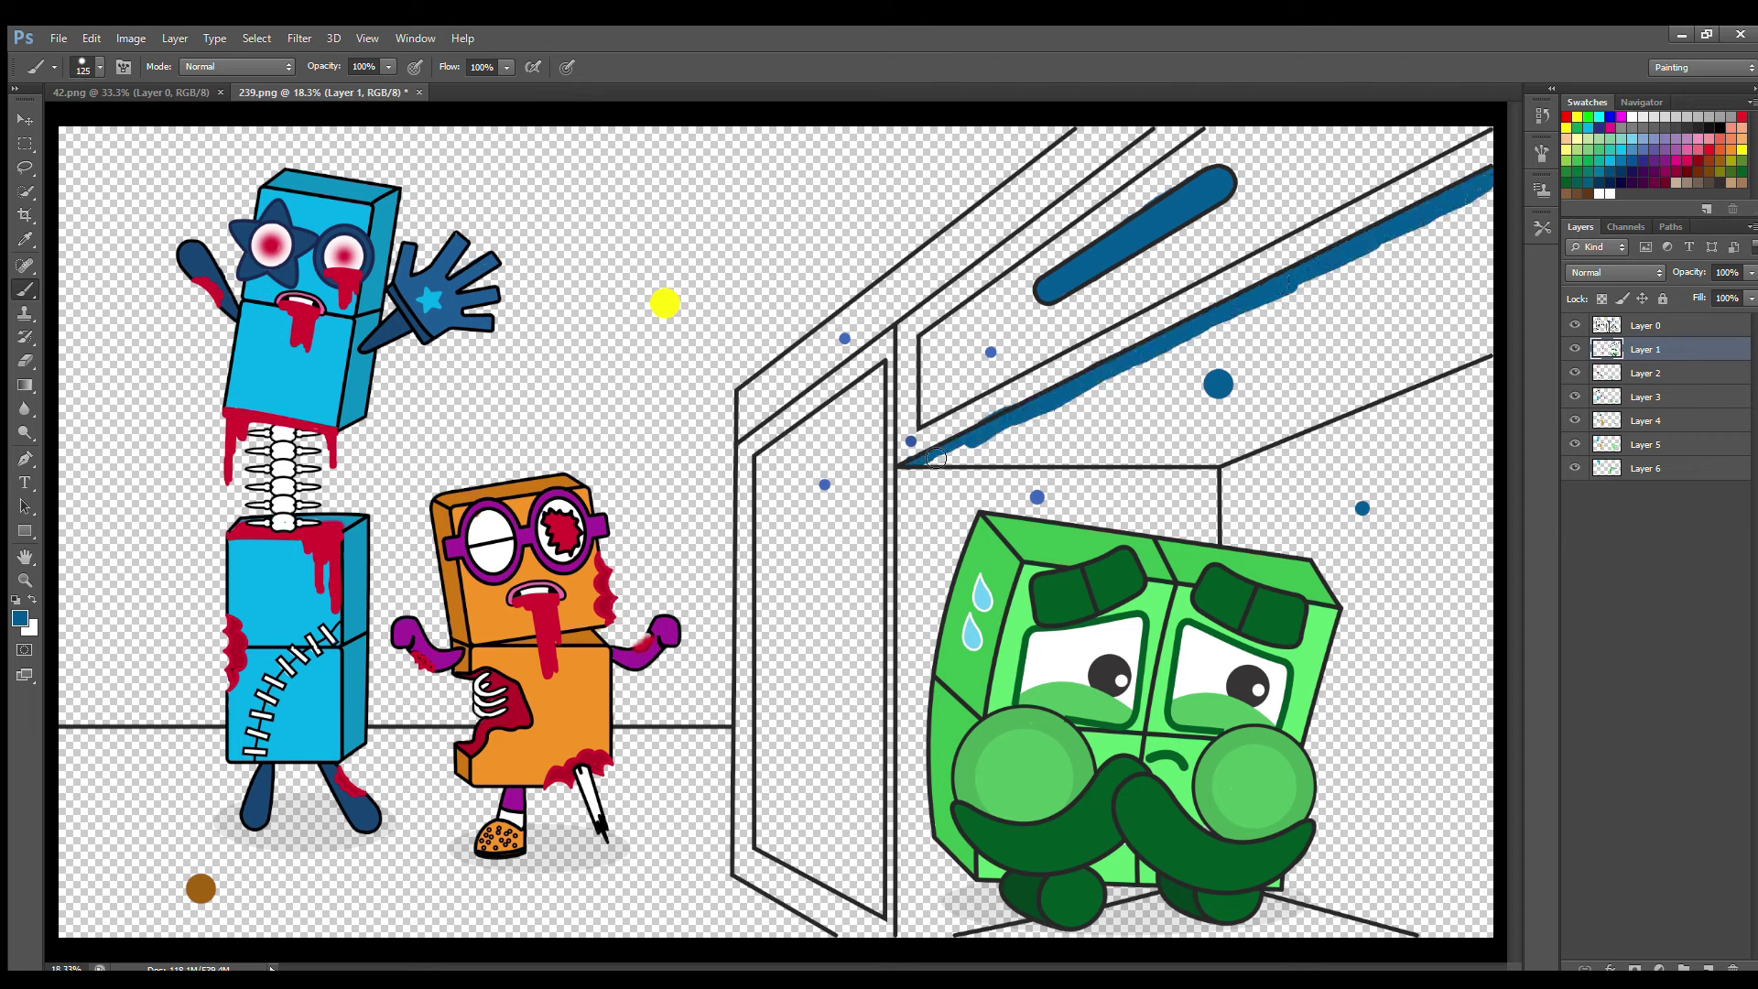
pyautogui.moveTo(934, 458)
pyautogui.mouseDown()
pyautogui.moveTo(1225, 457)
pyautogui.moveTo(1495, 350)
pyautogui.mouseUp()
pyautogui.press(']')
pyautogui.press(']')
pyautogui.moveTo(970, 448)
pyautogui.mouseDown()
pyautogui.moveTo(1416, 270)
pyautogui.moveTo(1506, 280)
pyautogui.moveTo(1440, 369)
pyautogui.moveTo(1267, 435)
pyautogui.moveTo(1040, 455)
pyautogui.moveTo(1427, 308)
pyautogui.moveTo(1227, 402)
pyautogui.mouseUp()
pyautogui.press('e')
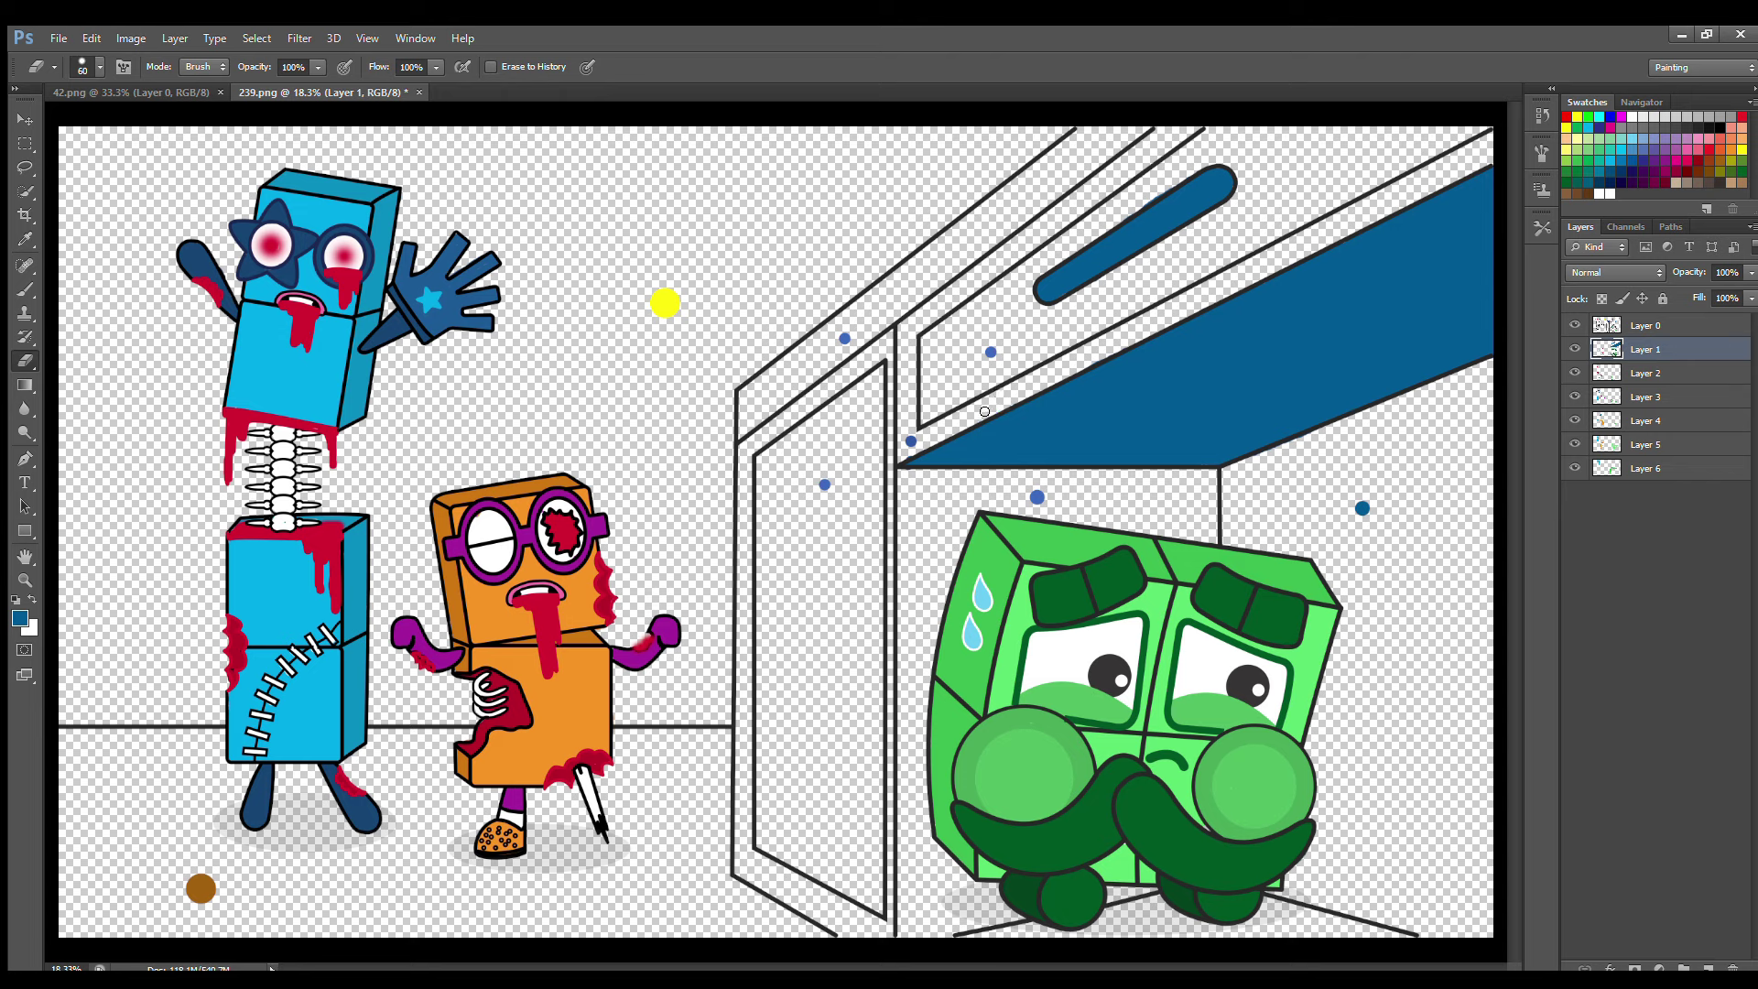
# Sample the lighter blue dot and fill the slanted top strip of the desk with it on Layer 1.
pyautogui.press('b')
pyautogui.keyDown('alt'); pyautogui.click(844, 339); pyautogui.keyUp('alt')
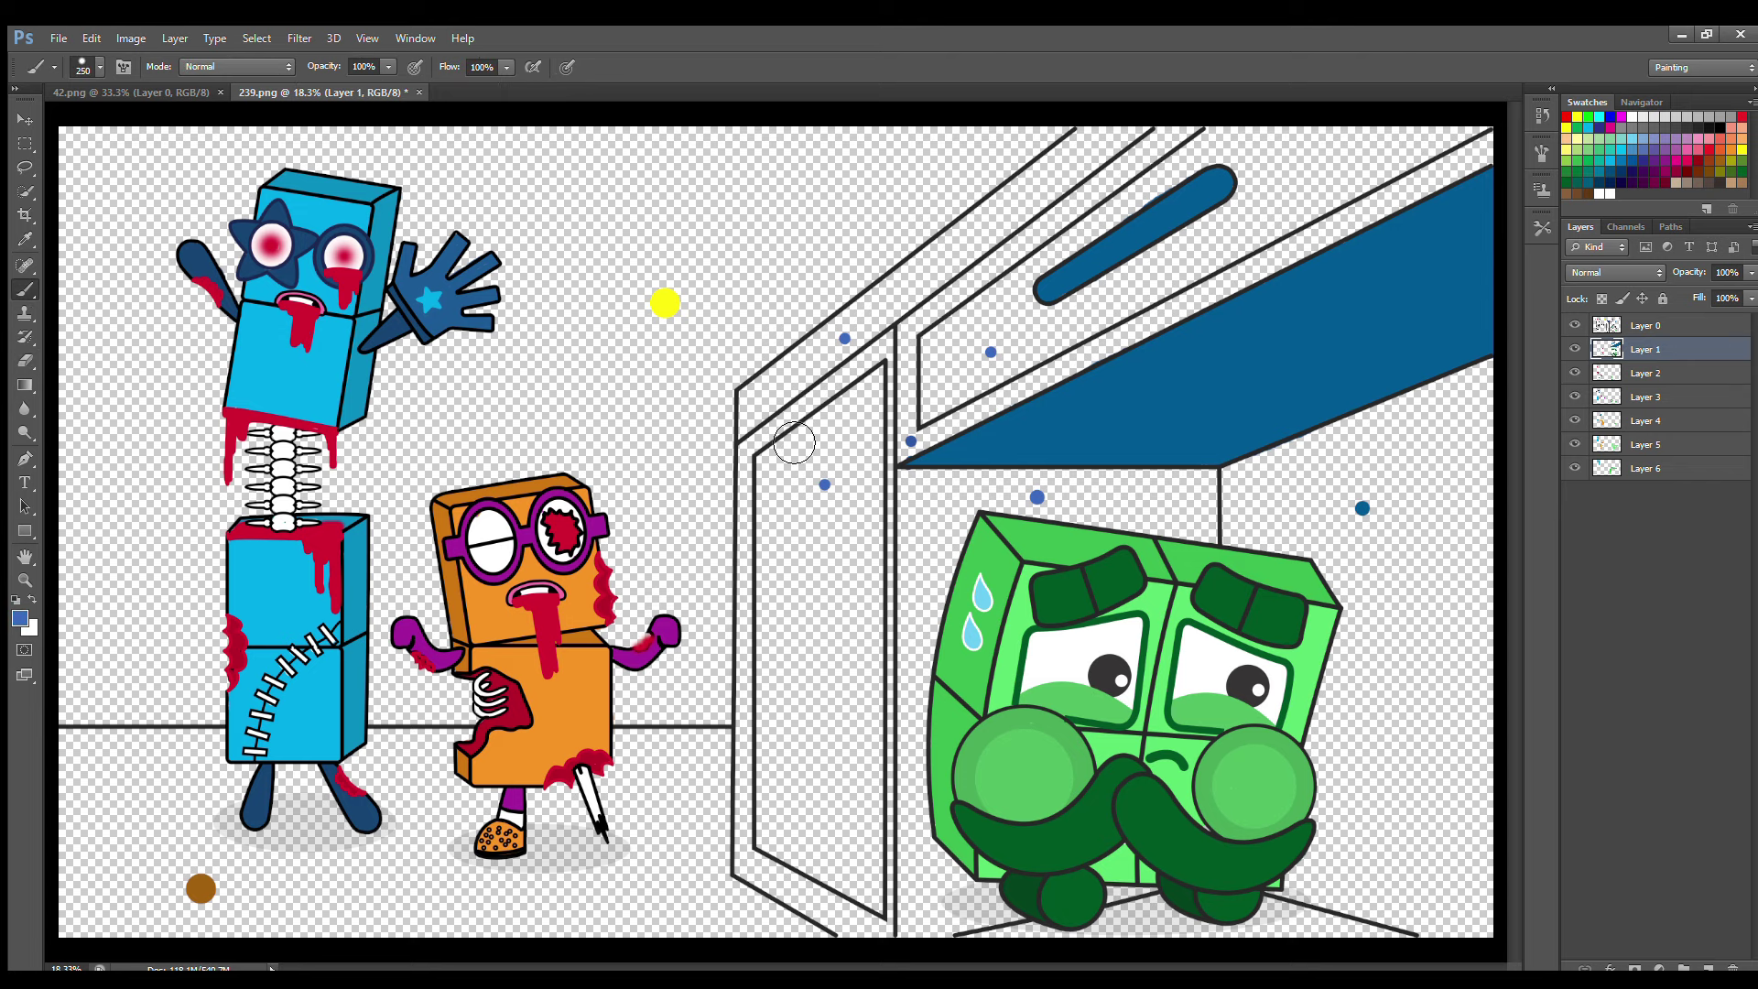
pyautogui.moveTo(758, 416); pyautogui.dragTo(1088, 168)
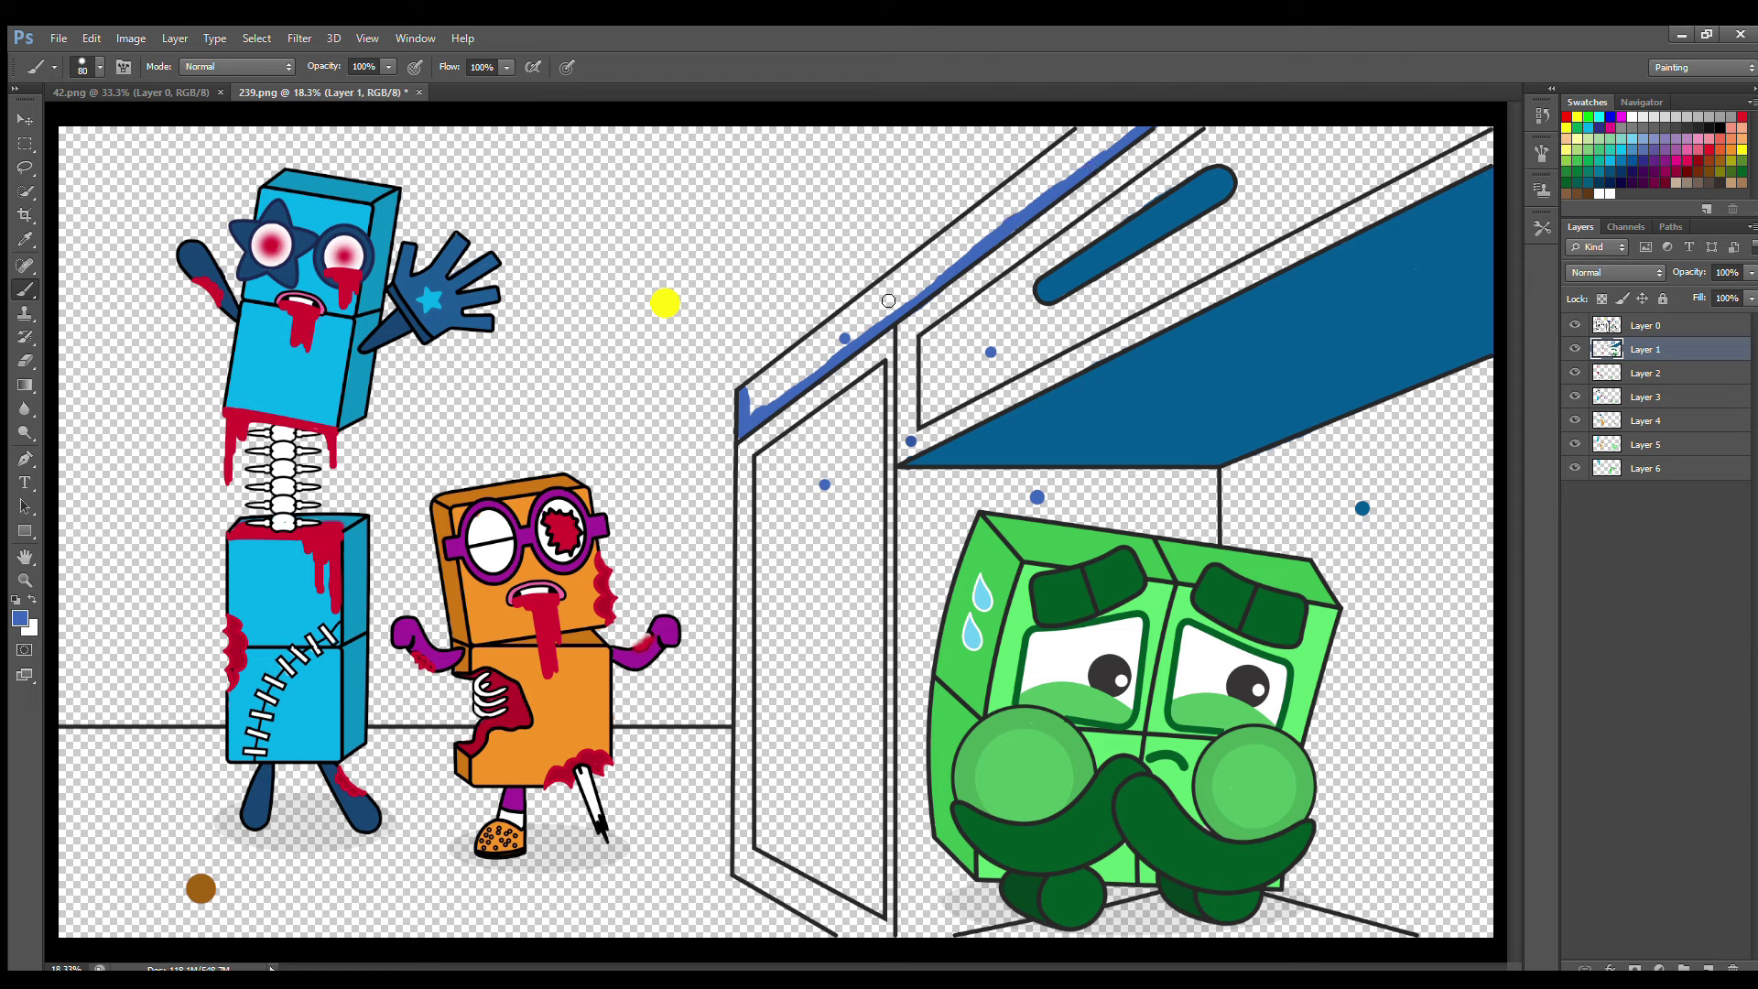
pyautogui.moveTo(749, 396)
pyautogui.mouseDown()
pyautogui.moveTo(869, 300)
pyautogui.moveTo(846, 337)
pyautogui.moveTo(1025, 174)
pyautogui.mouseUp()
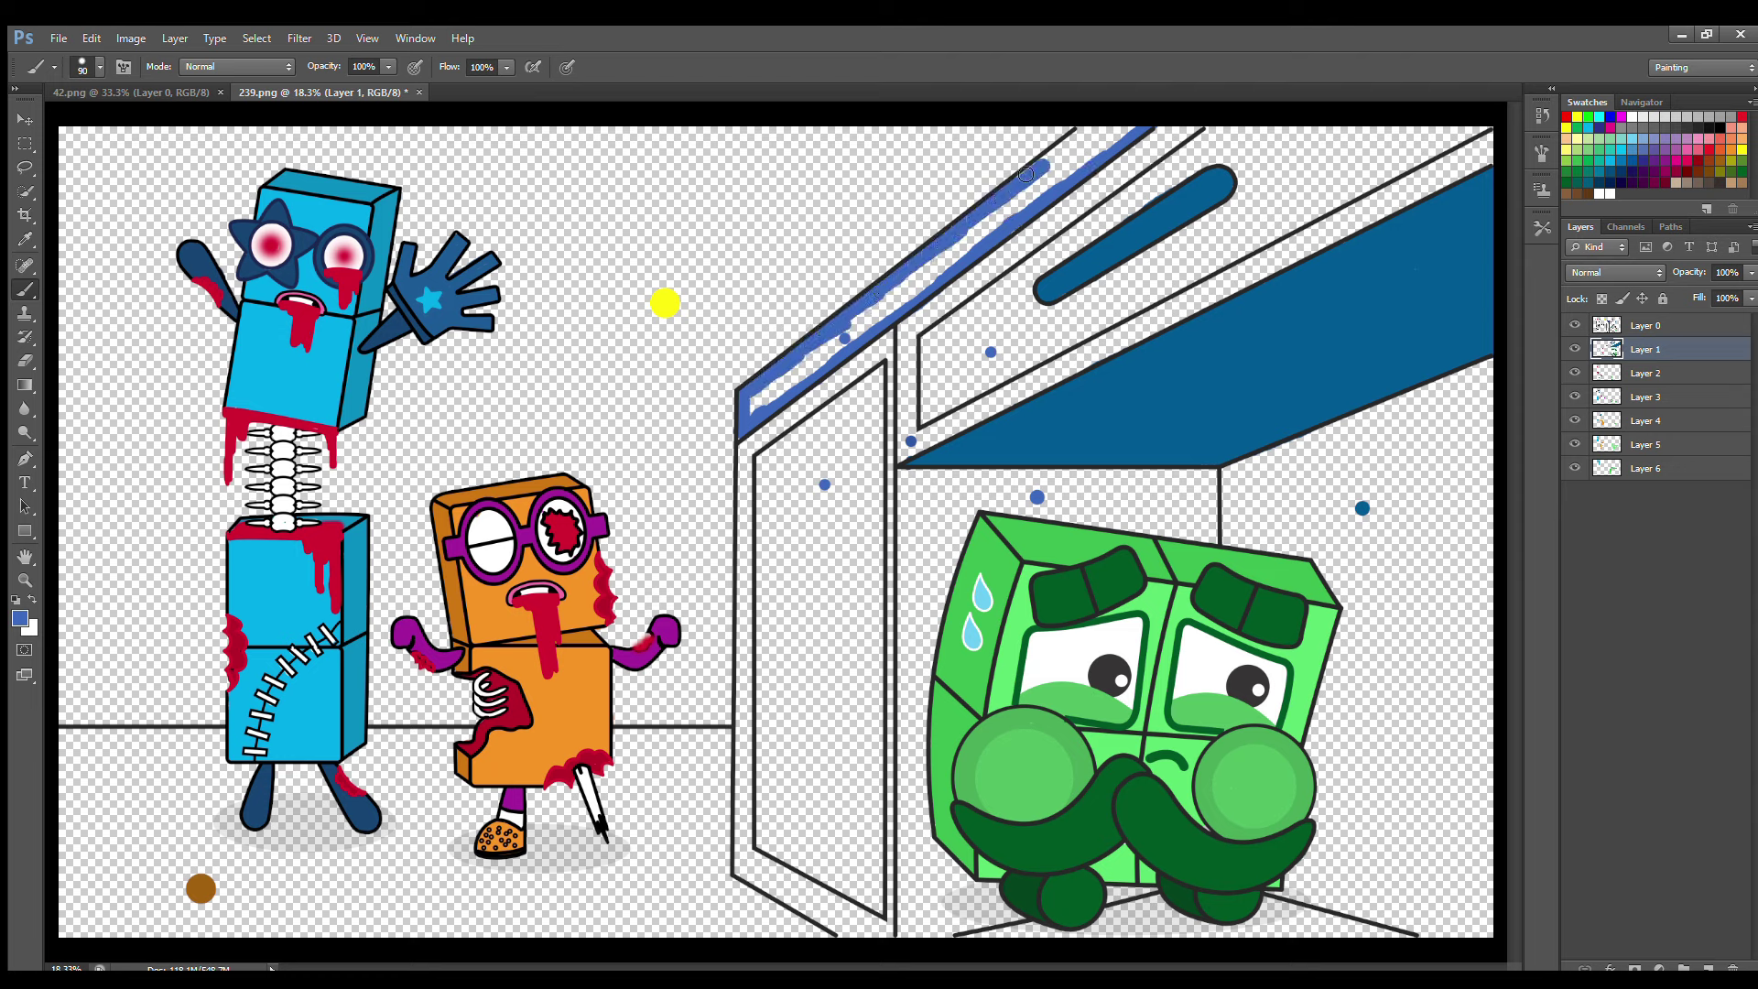
pyautogui.press(']')
pyautogui.press(']')
pyautogui.moveTo(1131, 128)
pyautogui.mouseDown()
pyautogui.moveTo(902, 284)
pyautogui.moveTo(763, 408)
pyautogui.mouseUp()
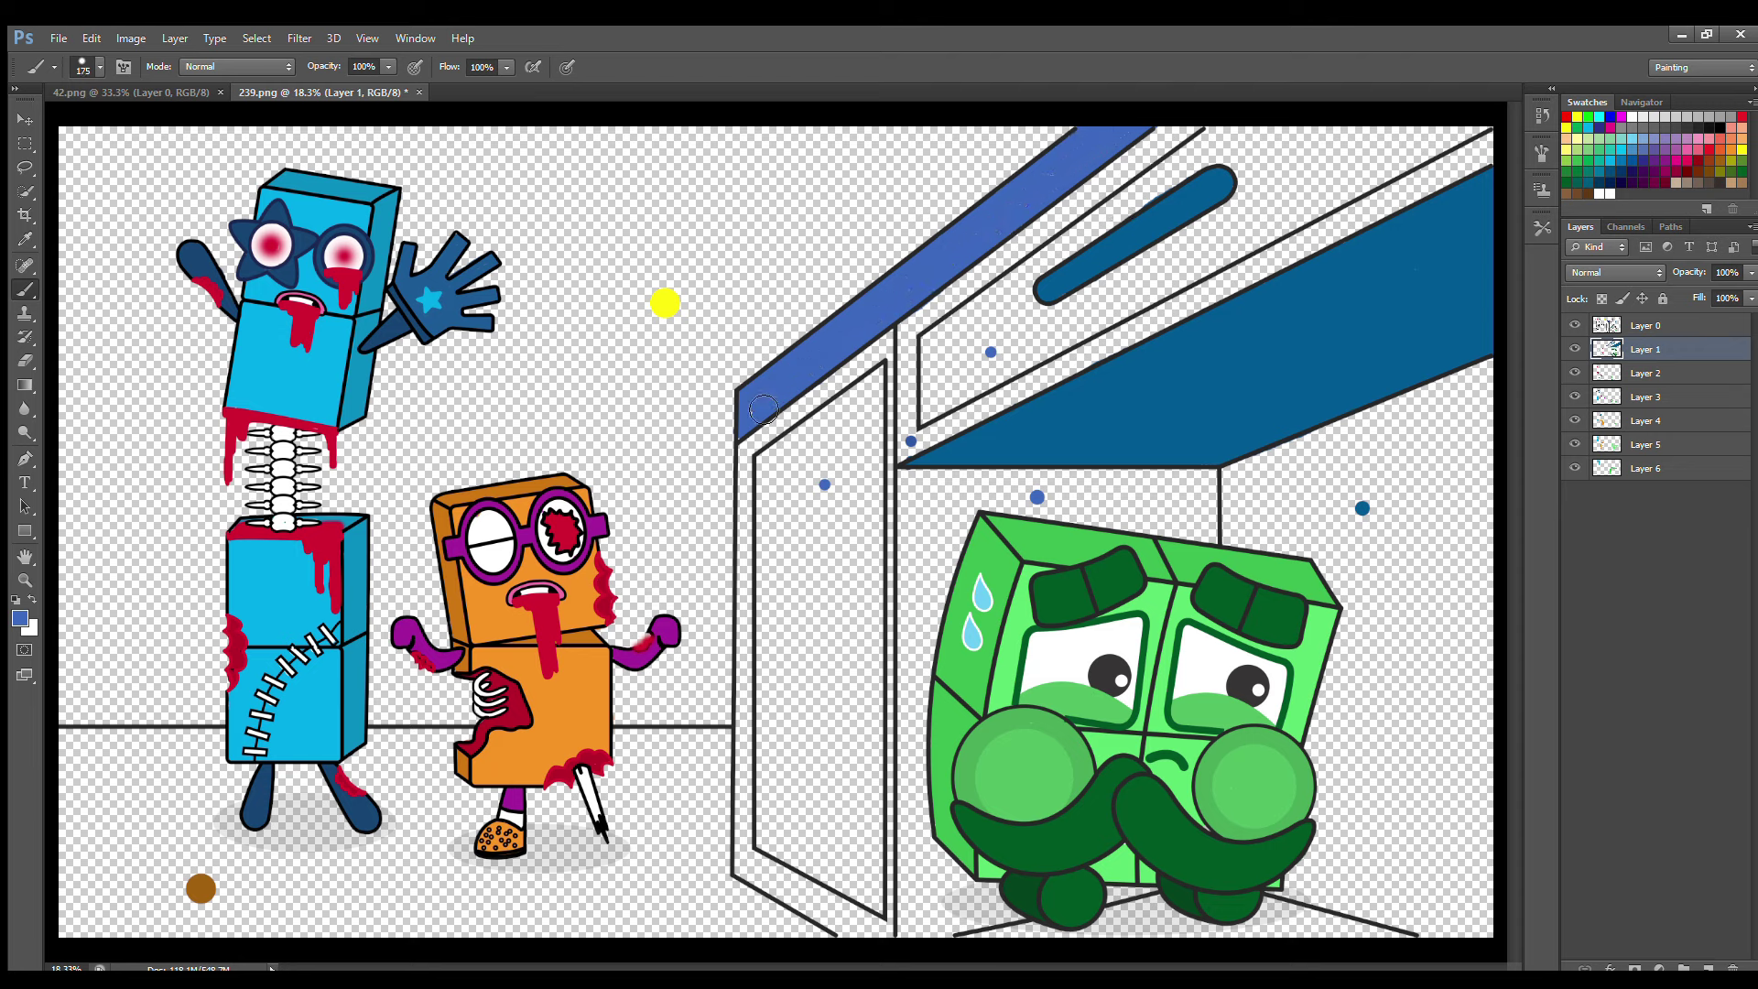
# Fill the tall inner panel of the desk's front leg with the same lighter blue.
pyautogui.press(']')
pyautogui.press(']')
pyautogui.moveTo(797, 498)
pyautogui.mouseDown()
pyautogui.moveTo(838, 544)
pyautogui.moveTo(824, 721)
pyautogui.moveTo(863, 774)
pyautogui.moveTo(867, 485)
pyautogui.moveTo(804, 499)
pyautogui.moveTo(798, 766)
pyautogui.moveTo(848, 864)
pyautogui.moveTo(839, 551)
pyautogui.mouseUp()
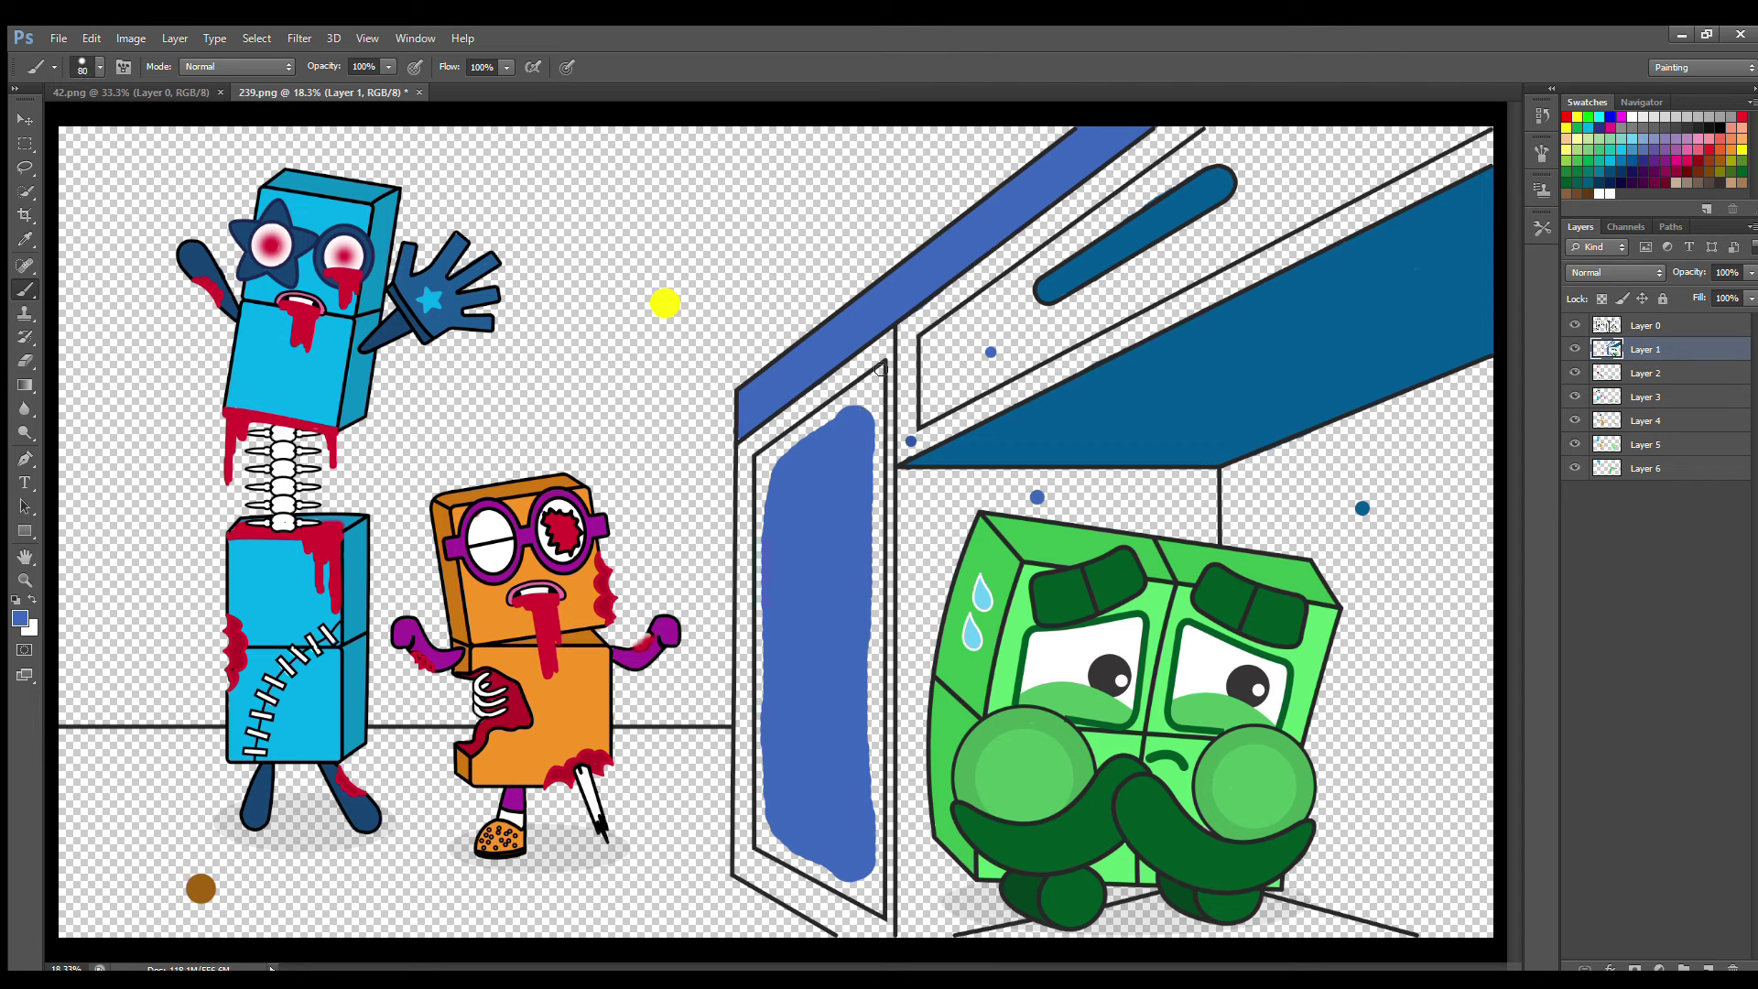
pyautogui.moveTo(867, 387)
pyautogui.mouseDown()
pyautogui.moveTo(764, 459)
pyautogui.moveTo(760, 576)
pyautogui.moveTo(763, 824)
pyautogui.moveTo(863, 892)
pyautogui.moveTo(876, 555)
pyautogui.mouseUp()
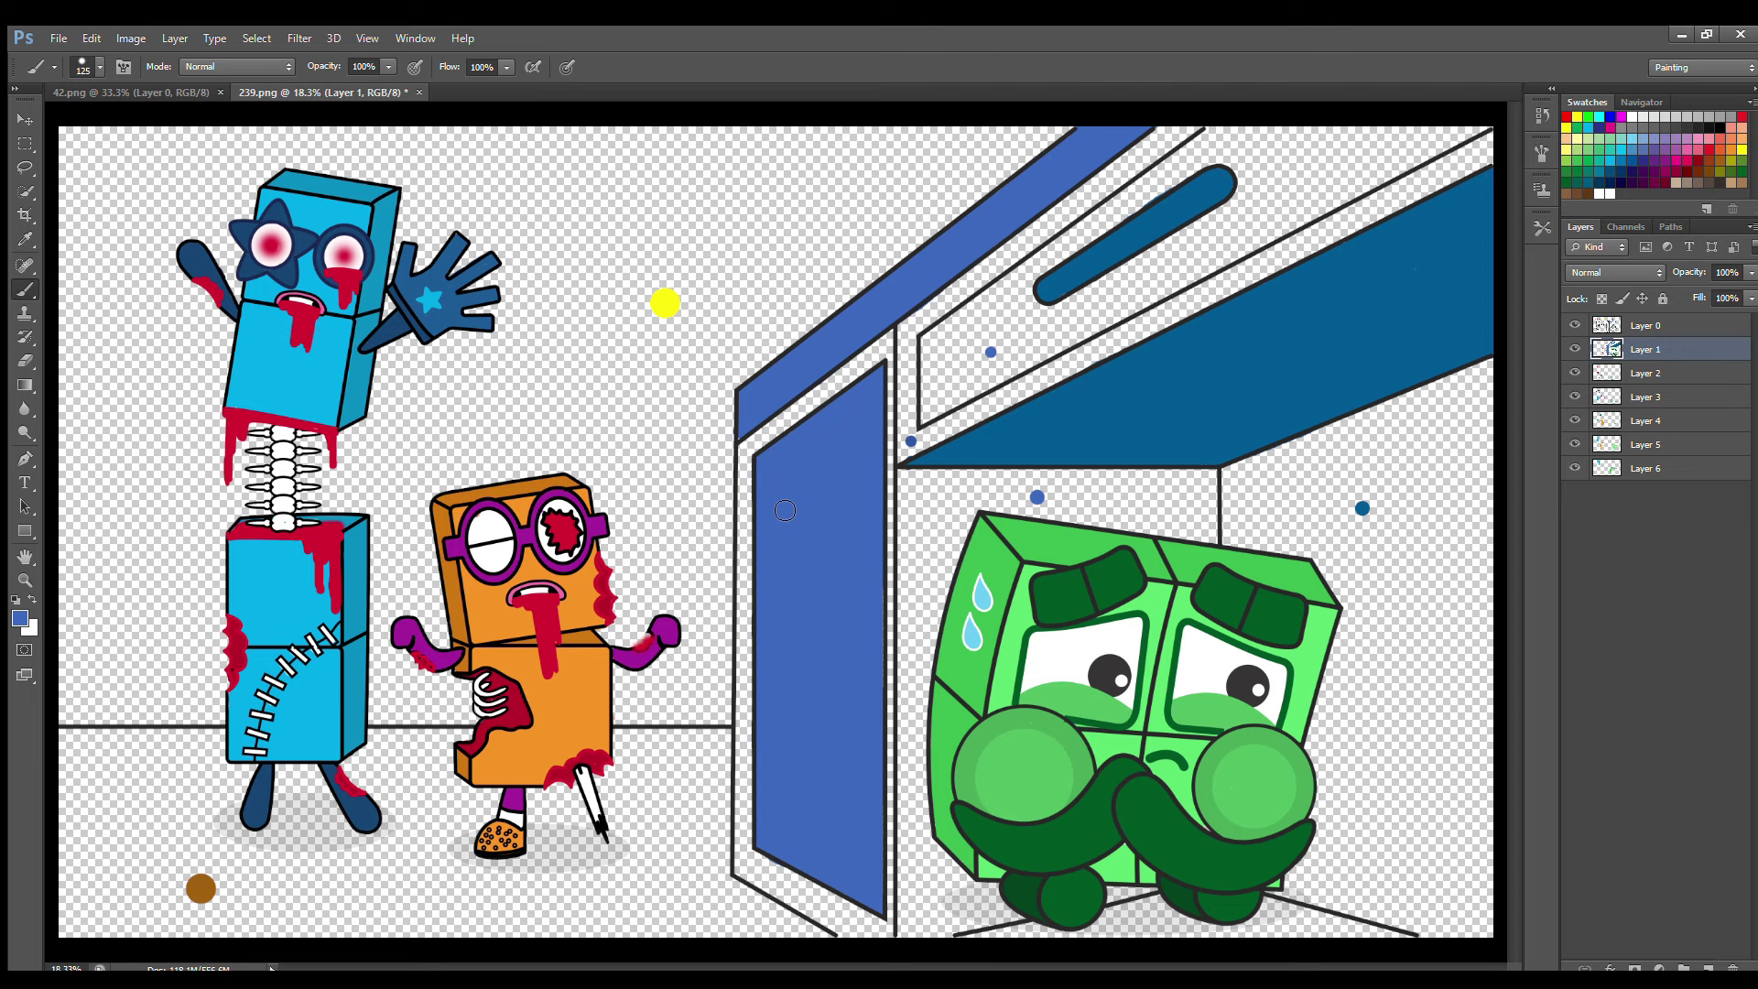
# On Layer 2, fill the drawer front panel around the dark handle with the lighter blue.
pyautogui.click(1645, 373)
pyautogui.click(24, 240)
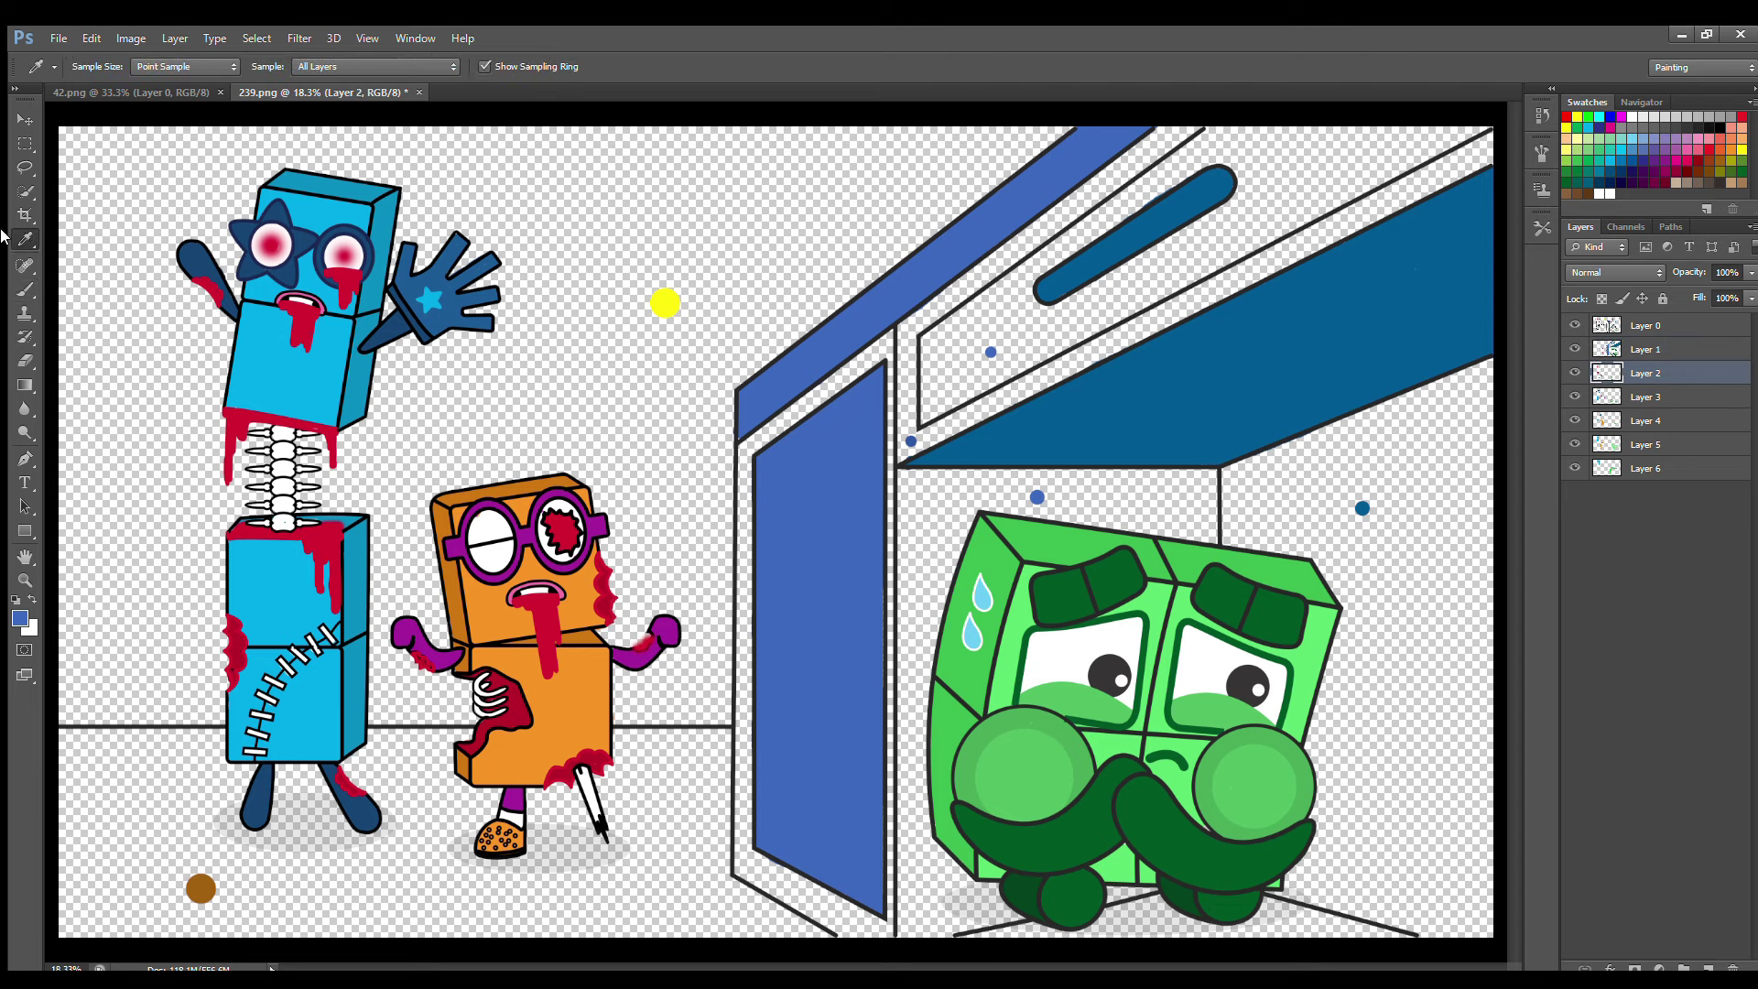
pyautogui.click(24, 289)
pyautogui.moveTo(929, 335)
pyautogui.mouseDown()
pyautogui.moveTo(932, 405)
pyautogui.moveTo(1429, 160)
pyautogui.moveTo(1415, 149)
pyautogui.moveTo(989, 301)
pyautogui.mouseUp()
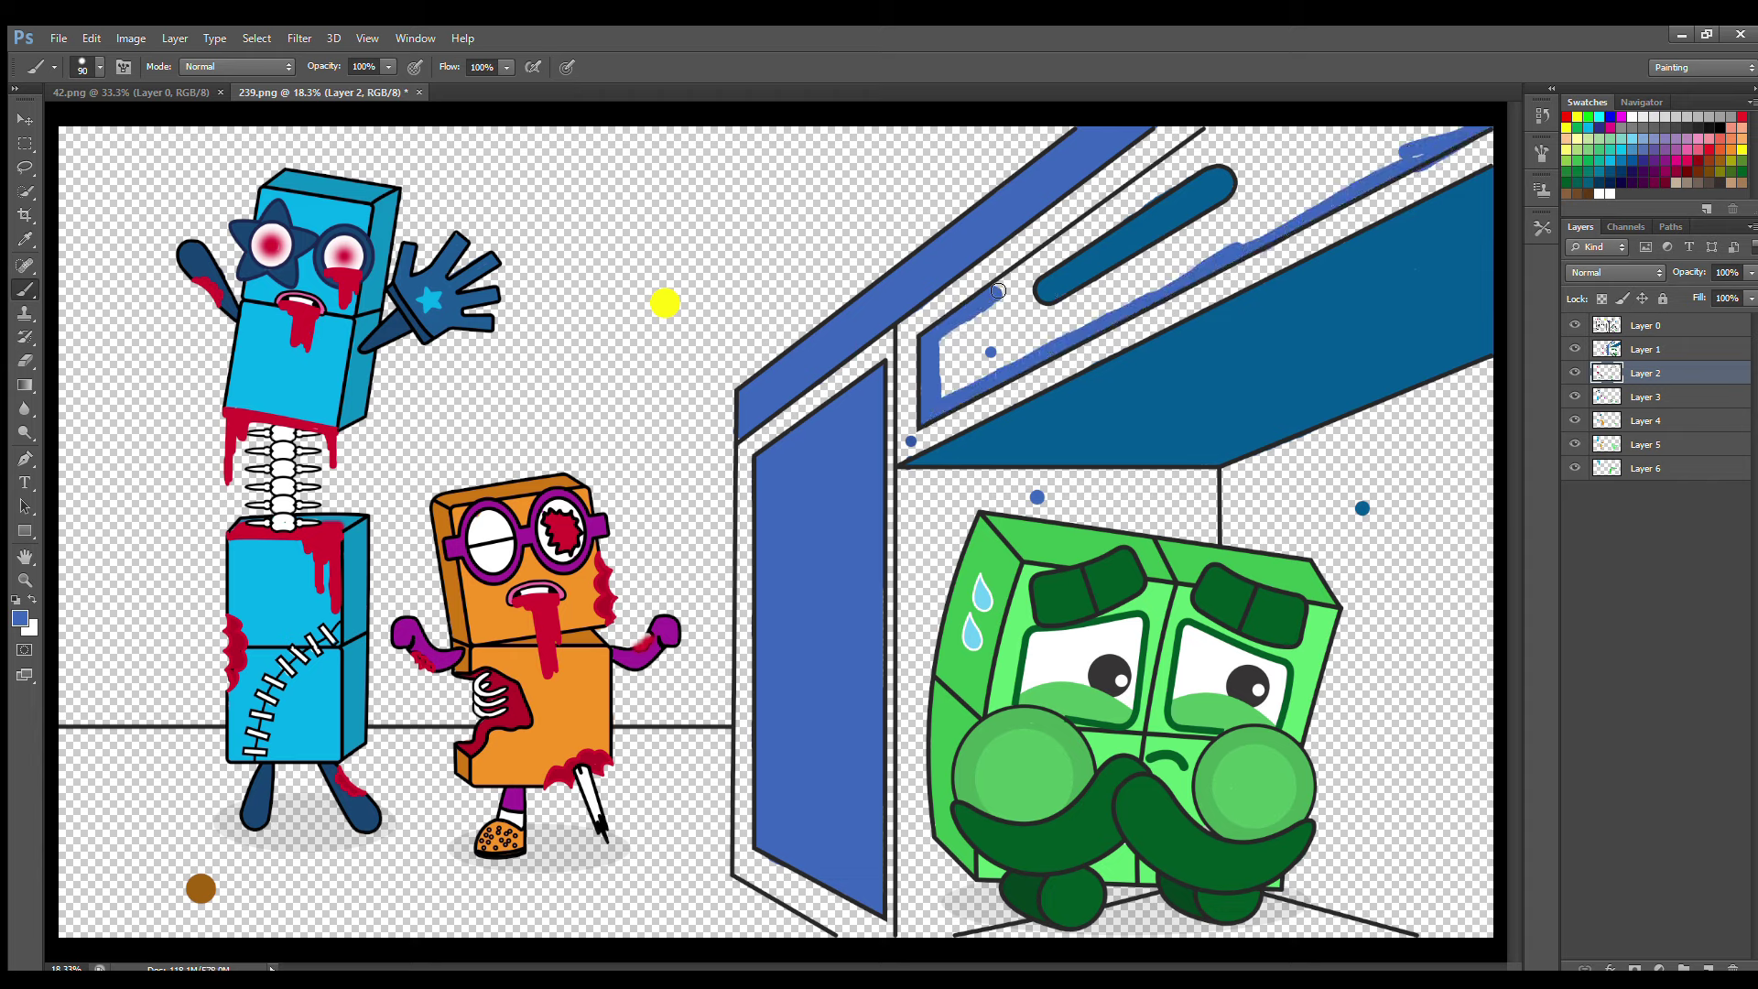
pyautogui.moveTo(1060, 247); pyautogui.dragTo(1117, 205)
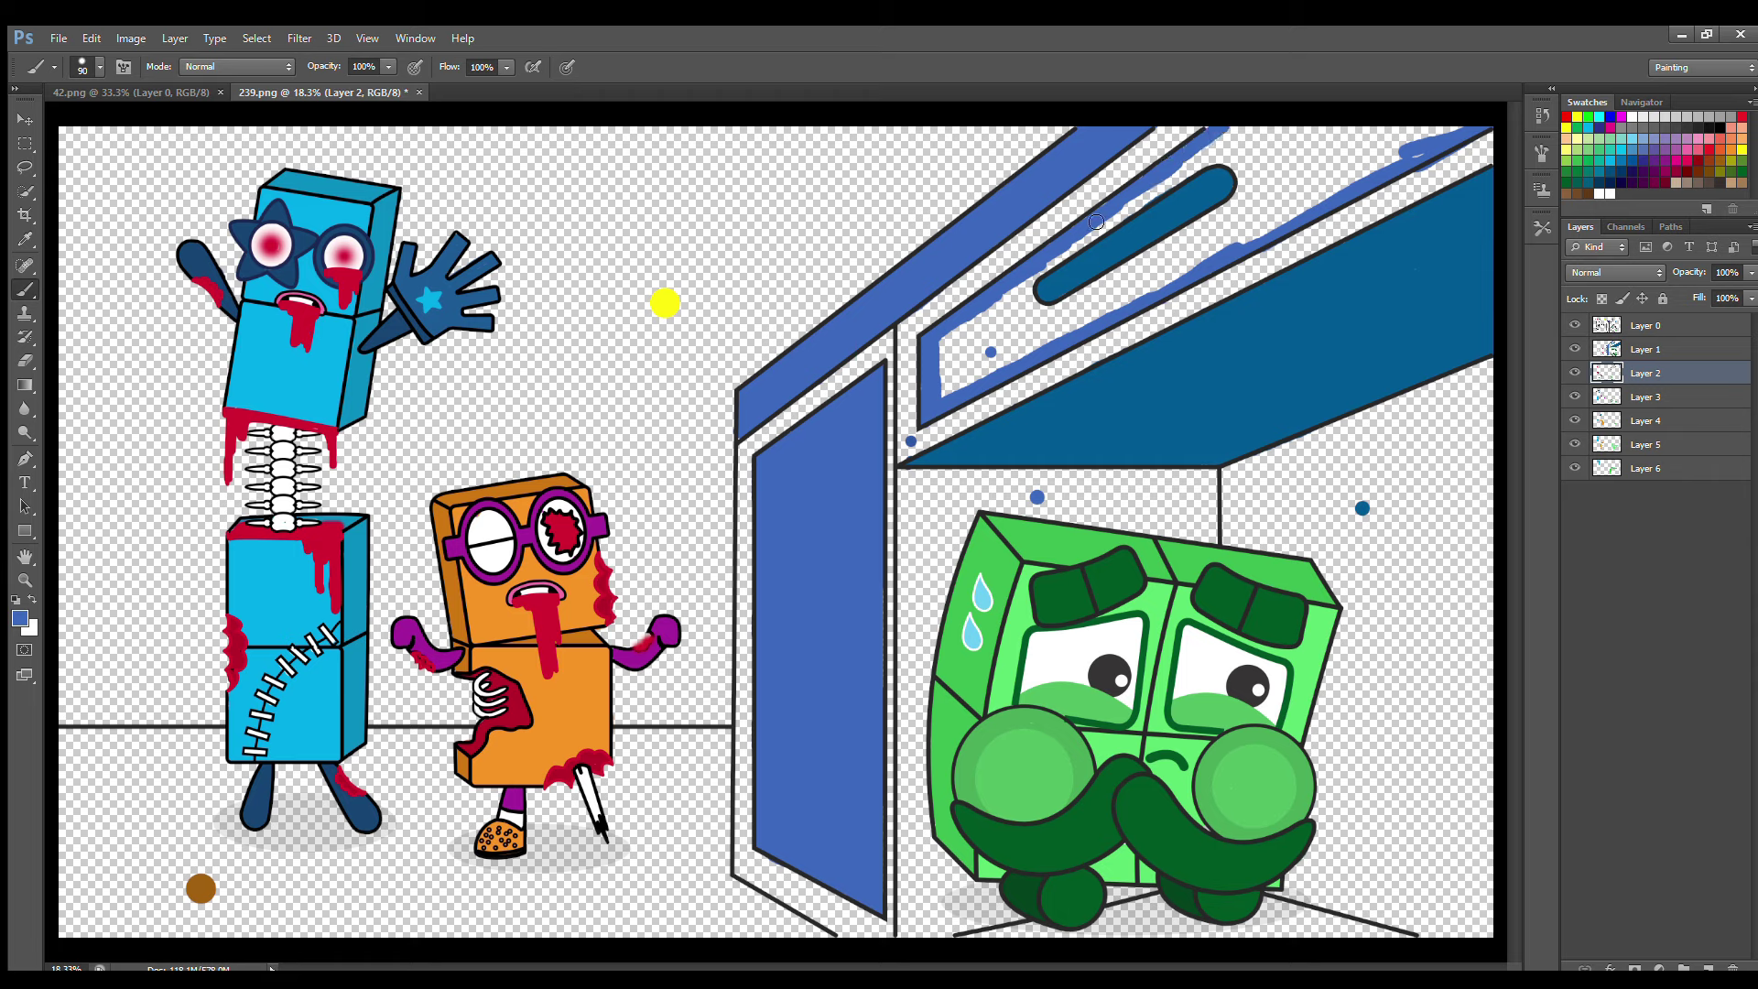
pyautogui.press(']')
pyautogui.press(']')
pyautogui.press(']')
pyautogui.press(']')
pyautogui.moveTo(961, 355)
pyautogui.mouseDown()
pyautogui.moveTo(1227, 143)
pyautogui.moveTo(1465, 130)
pyautogui.moveTo(1032, 351)
pyautogui.moveTo(1064, 299)
pyautogui.moveTo(1393, 137)
pyautogui.moveTo(1161, 264)
pyautogui.mouseUp()
pyautogui.press('e')
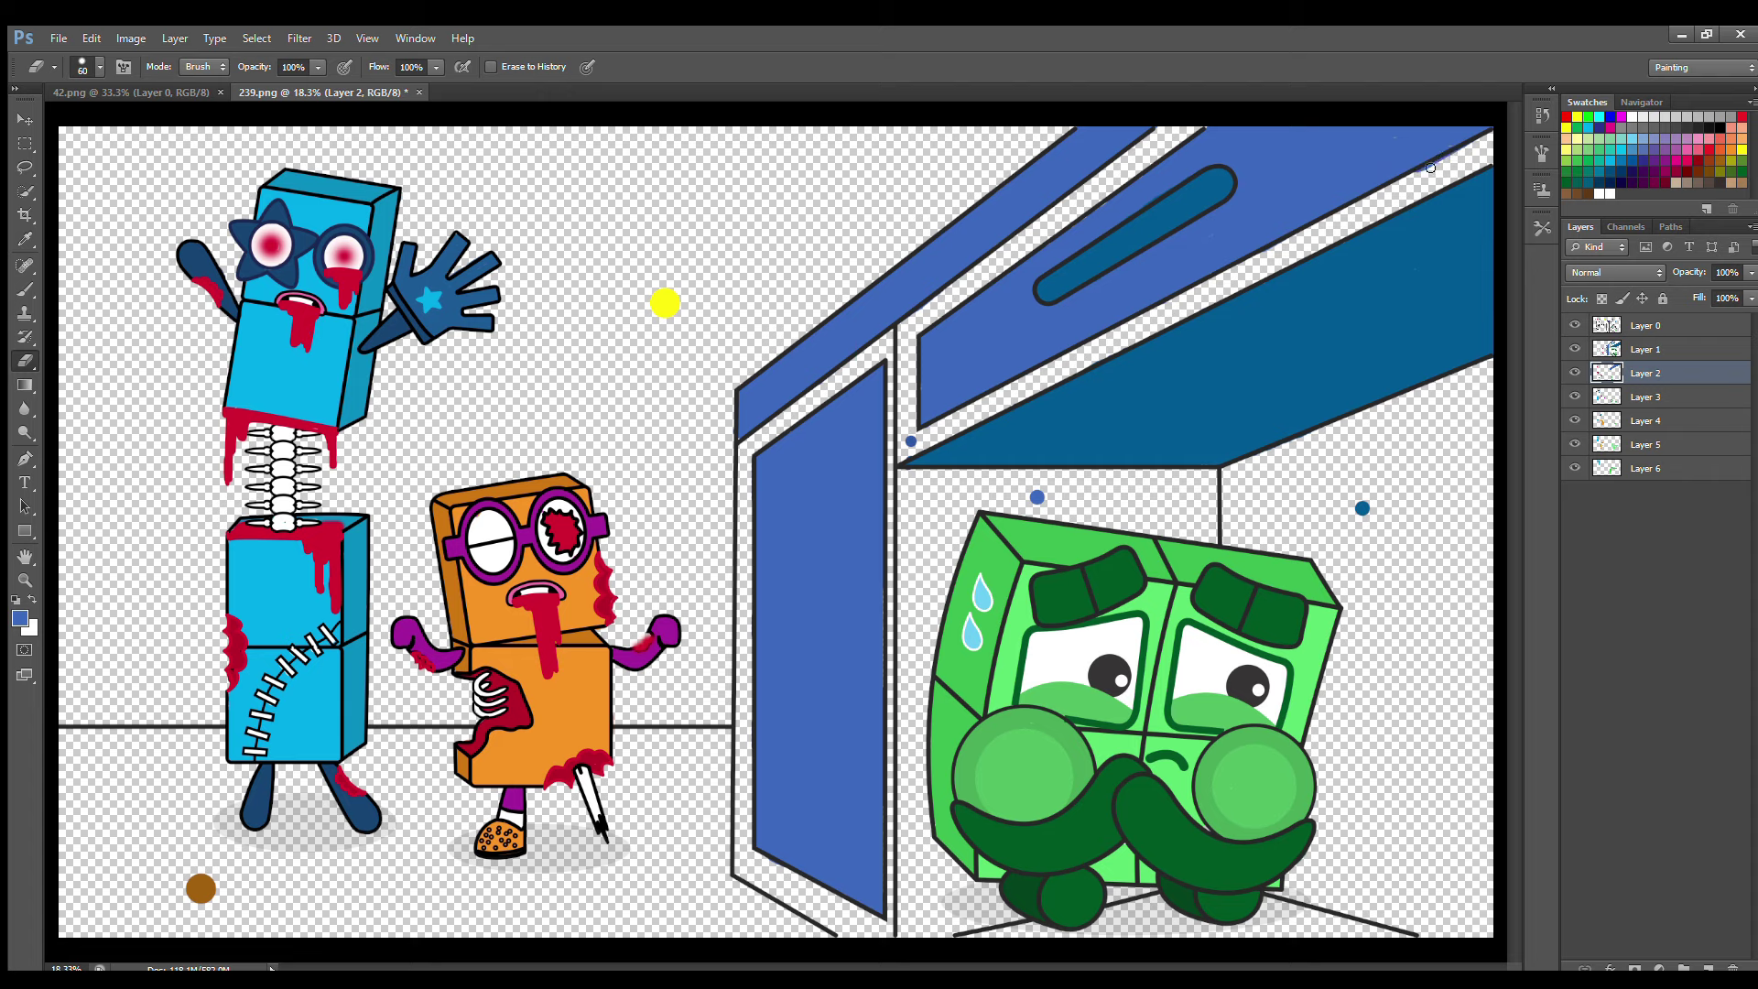
# On Layer 3, paint the frame around the desk's leg panel and drawer front a slightly darker blue with a size 175 brush.
pyautogui.click(1645, 396)
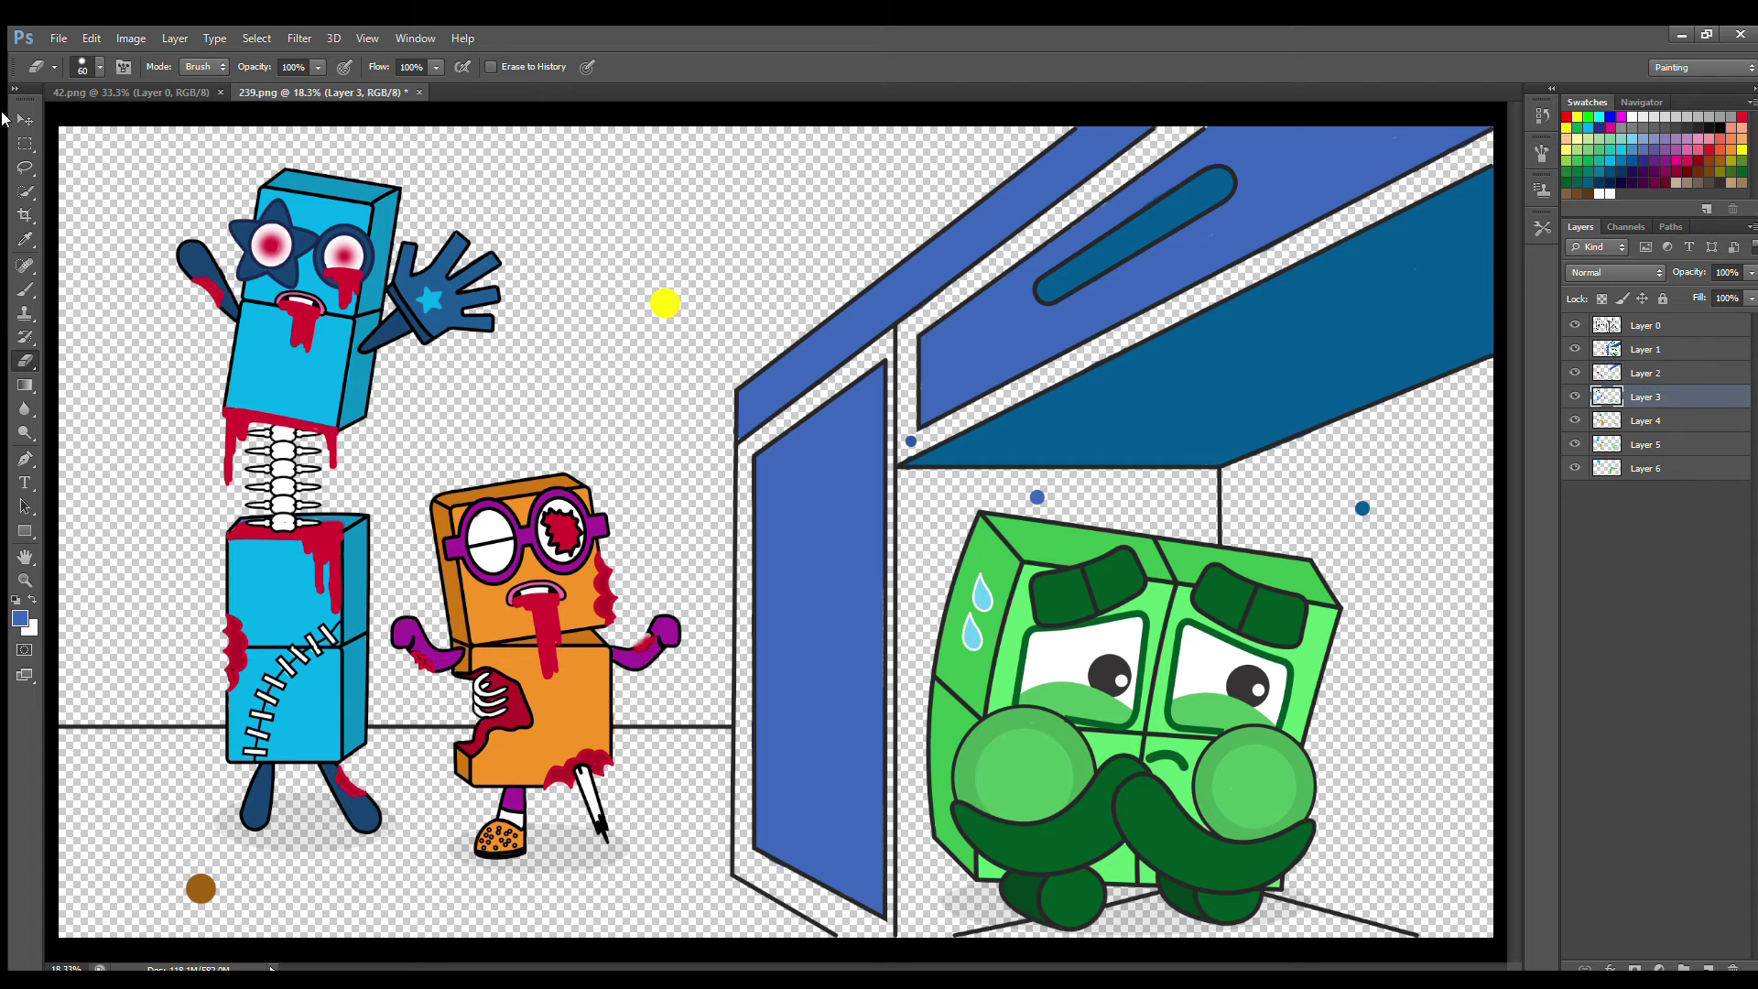
pyautogui.press('b')
pyautogui.moveTo(879, 926)
pyautogui.mouseDown()
pyautogui.moveTo(888, 943)
pyautogui.moveTo(752, 874)
pyautogui.moveTo(759, 647)
pyautogui.mouseUp()
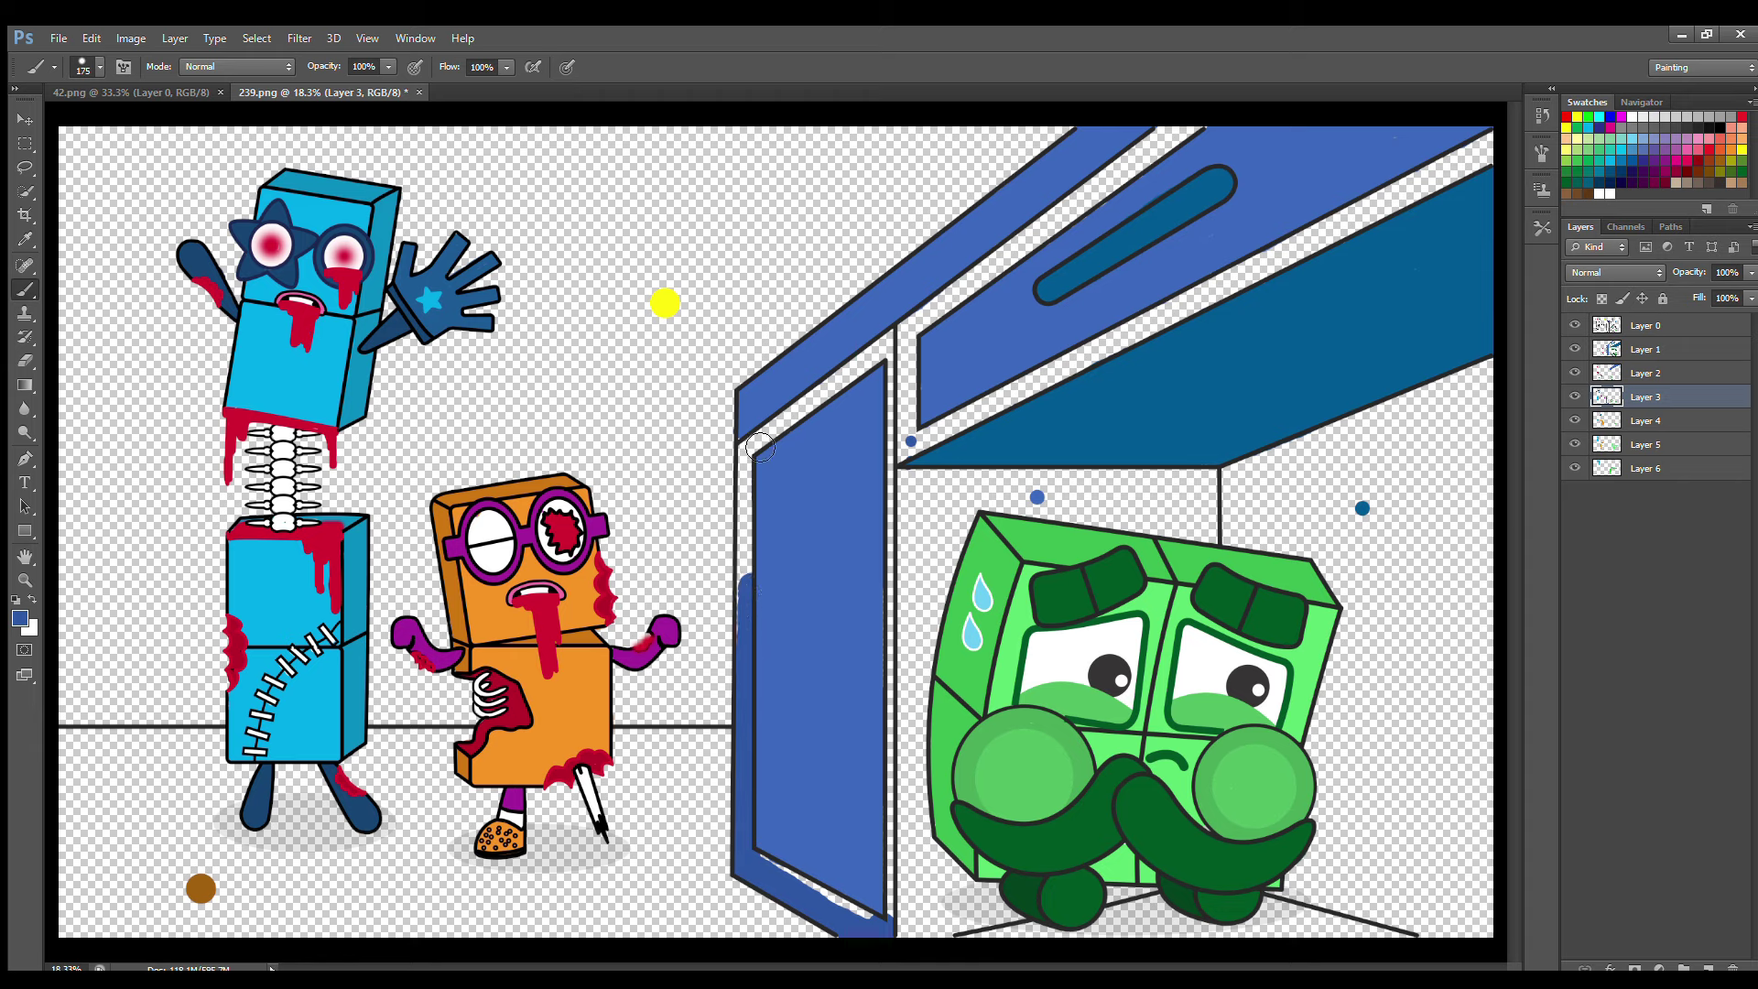
pyautogui.moveTo(760, 447); pyautogui.dragTo(756, 536)
pyautogui.moveTo(772, 446)
pyautogui.mouseDown()
pyautogui.moveTo(1051, 266)
pyautogui.moveTo(1171, 139)
pyautogui.mouseUp()
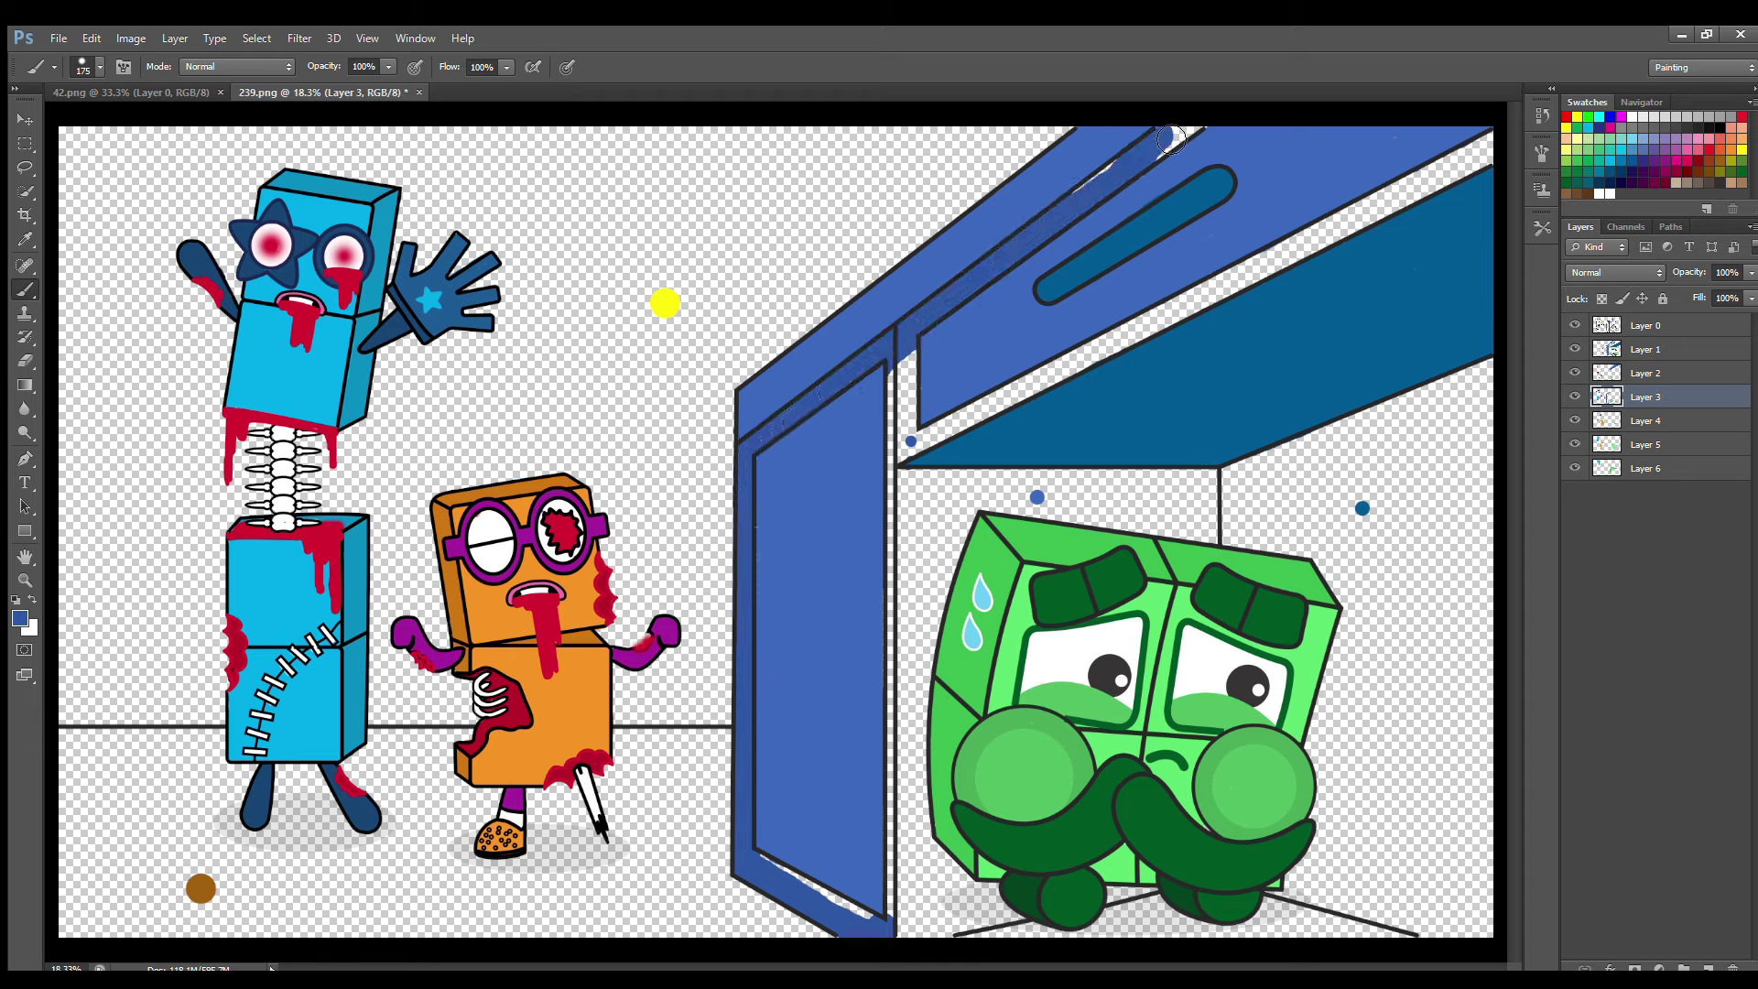
pyautogui.moveTo(906, 366)
pyautogui.mouseDown()
pyautogui.moveTo(1030, 395)
pyautogui.moveTo(1458, 190)
pyautogui.moveTo(1437, 160)
pyautogui.mouseUp()
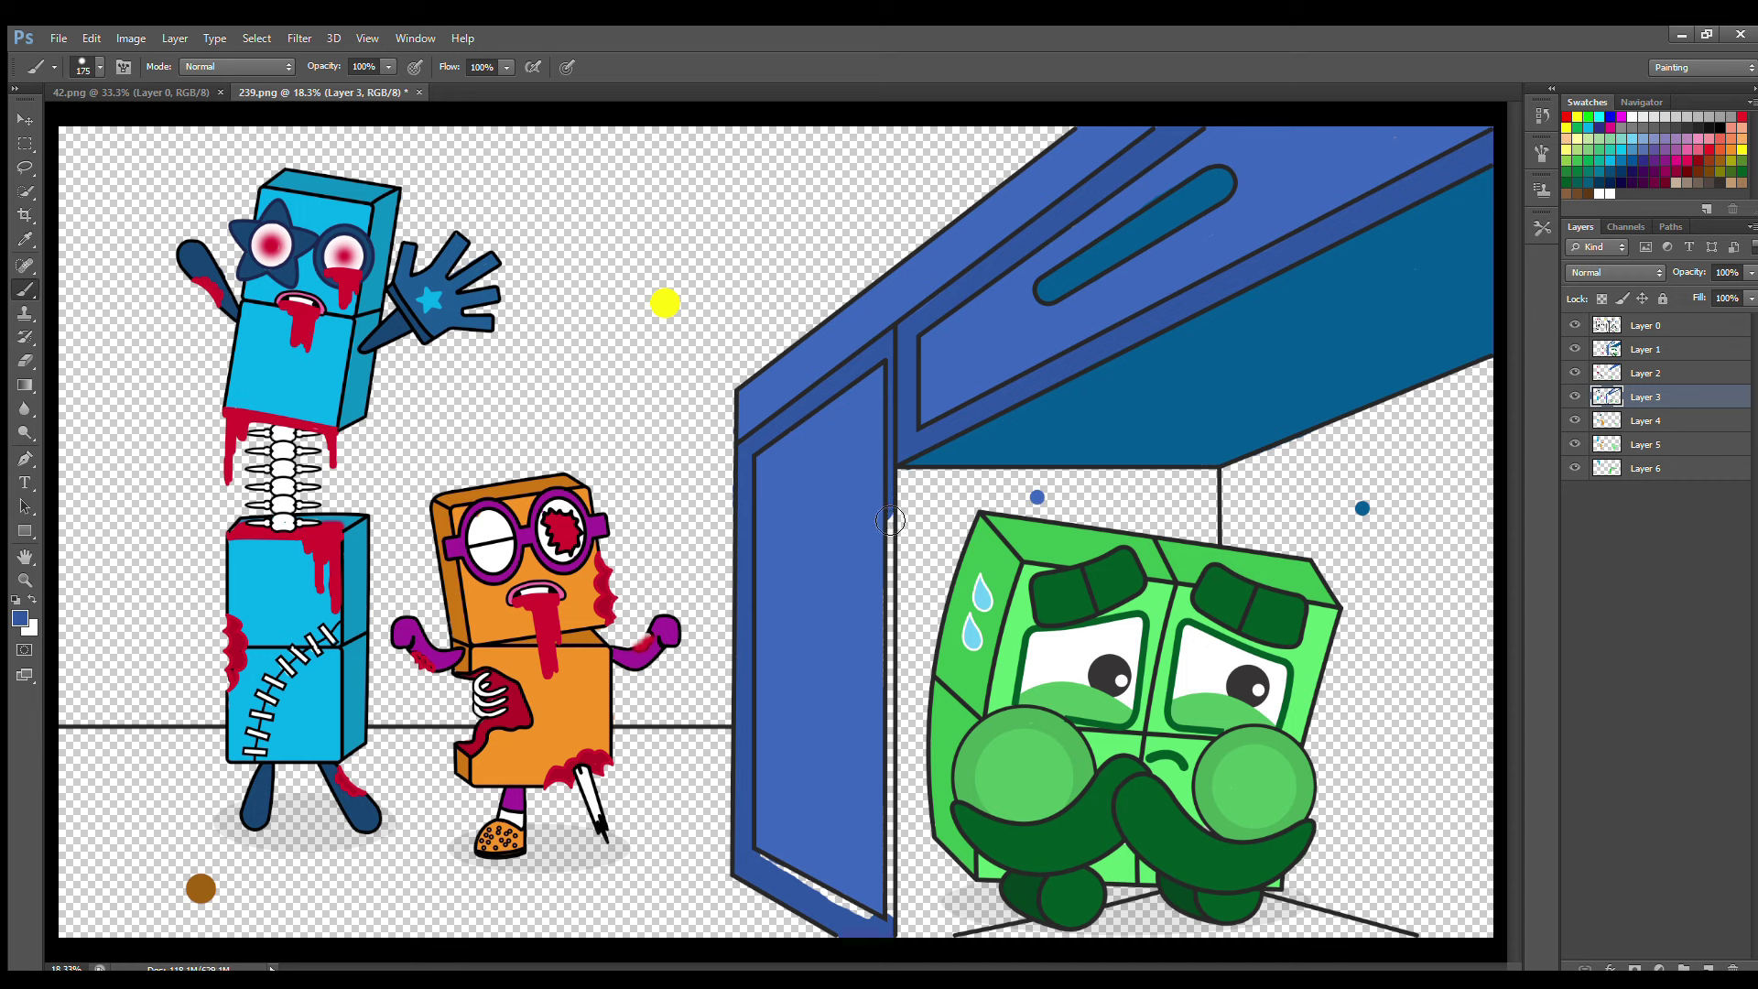
pyautogui.moveTo(890, 659); pyautogui.dragTo(888, 811)
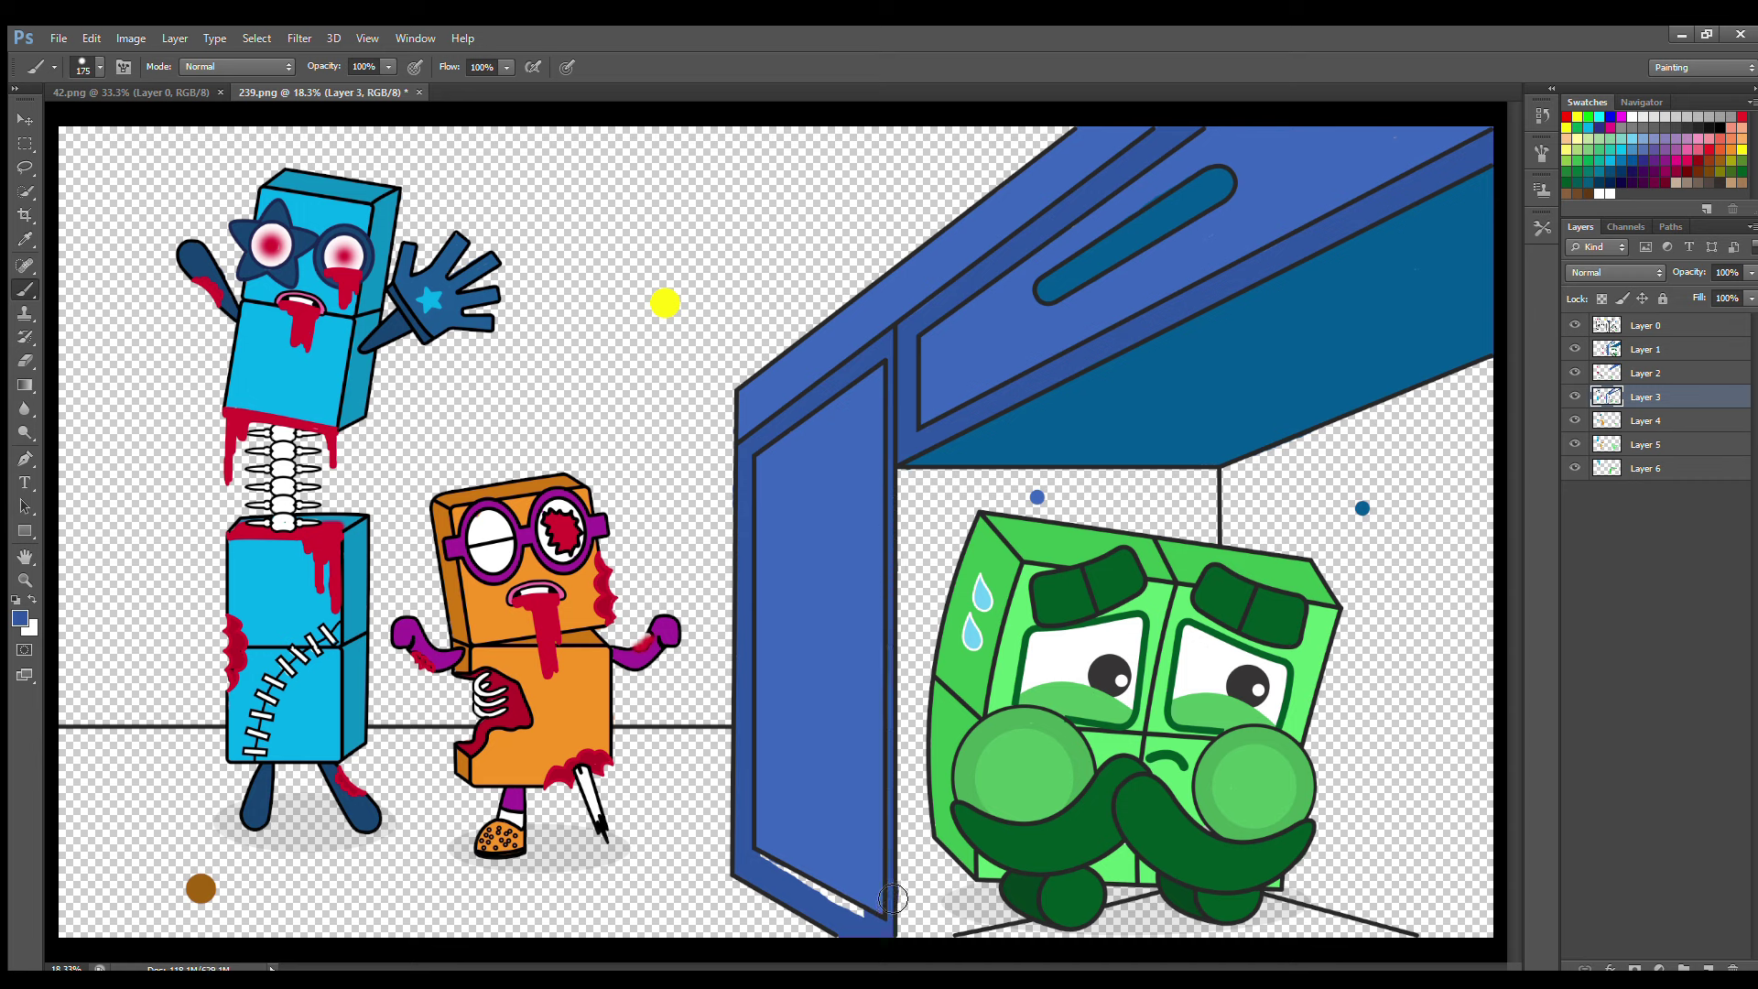
# Add a new layer at the bottom of the stack and paint the desk's back panel behind the mustached block lighter blue.
pyautogui.click(1645, 468)
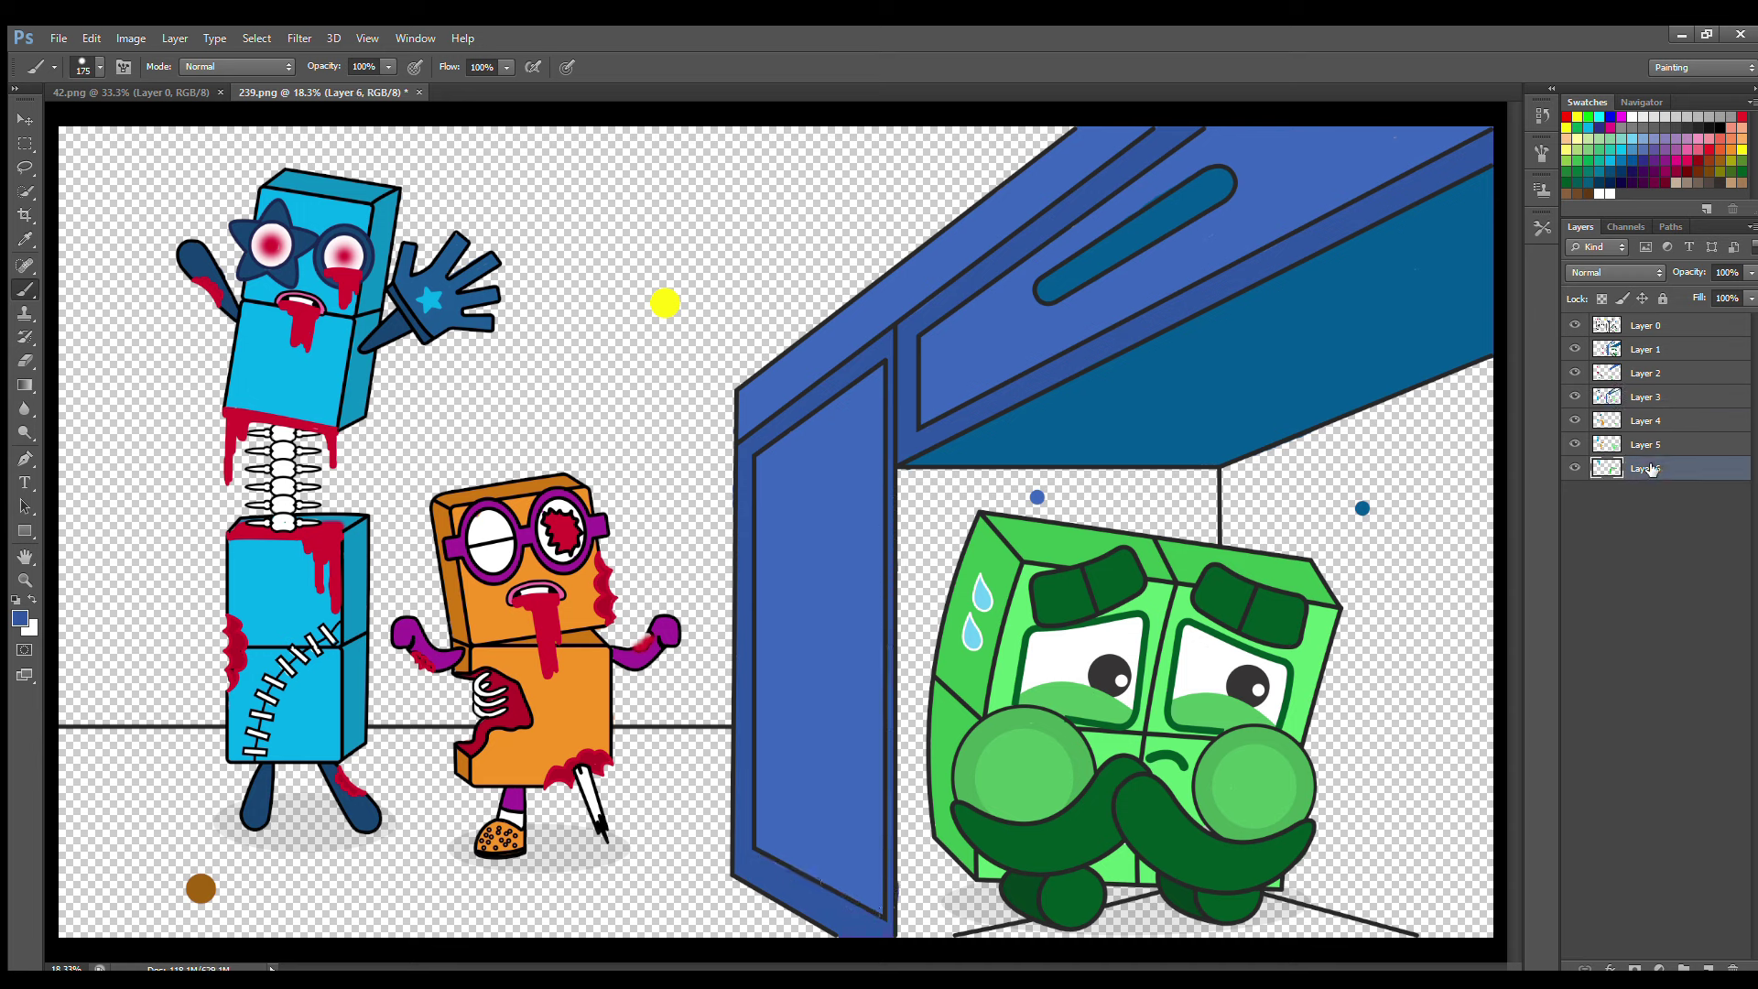
pyautogui.click(1707, 968)
pyautogui.moveTo(906, 938); pyautogui.dragTo(1121, 895)
pyautogui.moveTo(1209, 476)
pyautogui.mouseDown()
pyautogui.moveTo(1210, 549)
pyautogui.moveTo(1081, 517)
pyautogui.moveTo(915, 512)
pyautogui.moveTo(943, 902)
pyautogui.moveTo(939, 866)
pyautogui.mouseUp()
pyautogui.hotkey('ctrl', '[')
pyautogui.press(']')
pyautogui.press(']')
pyautogui.press(']')
pyautogui.hotkey('alt', '.')
pyautogui.press('e')
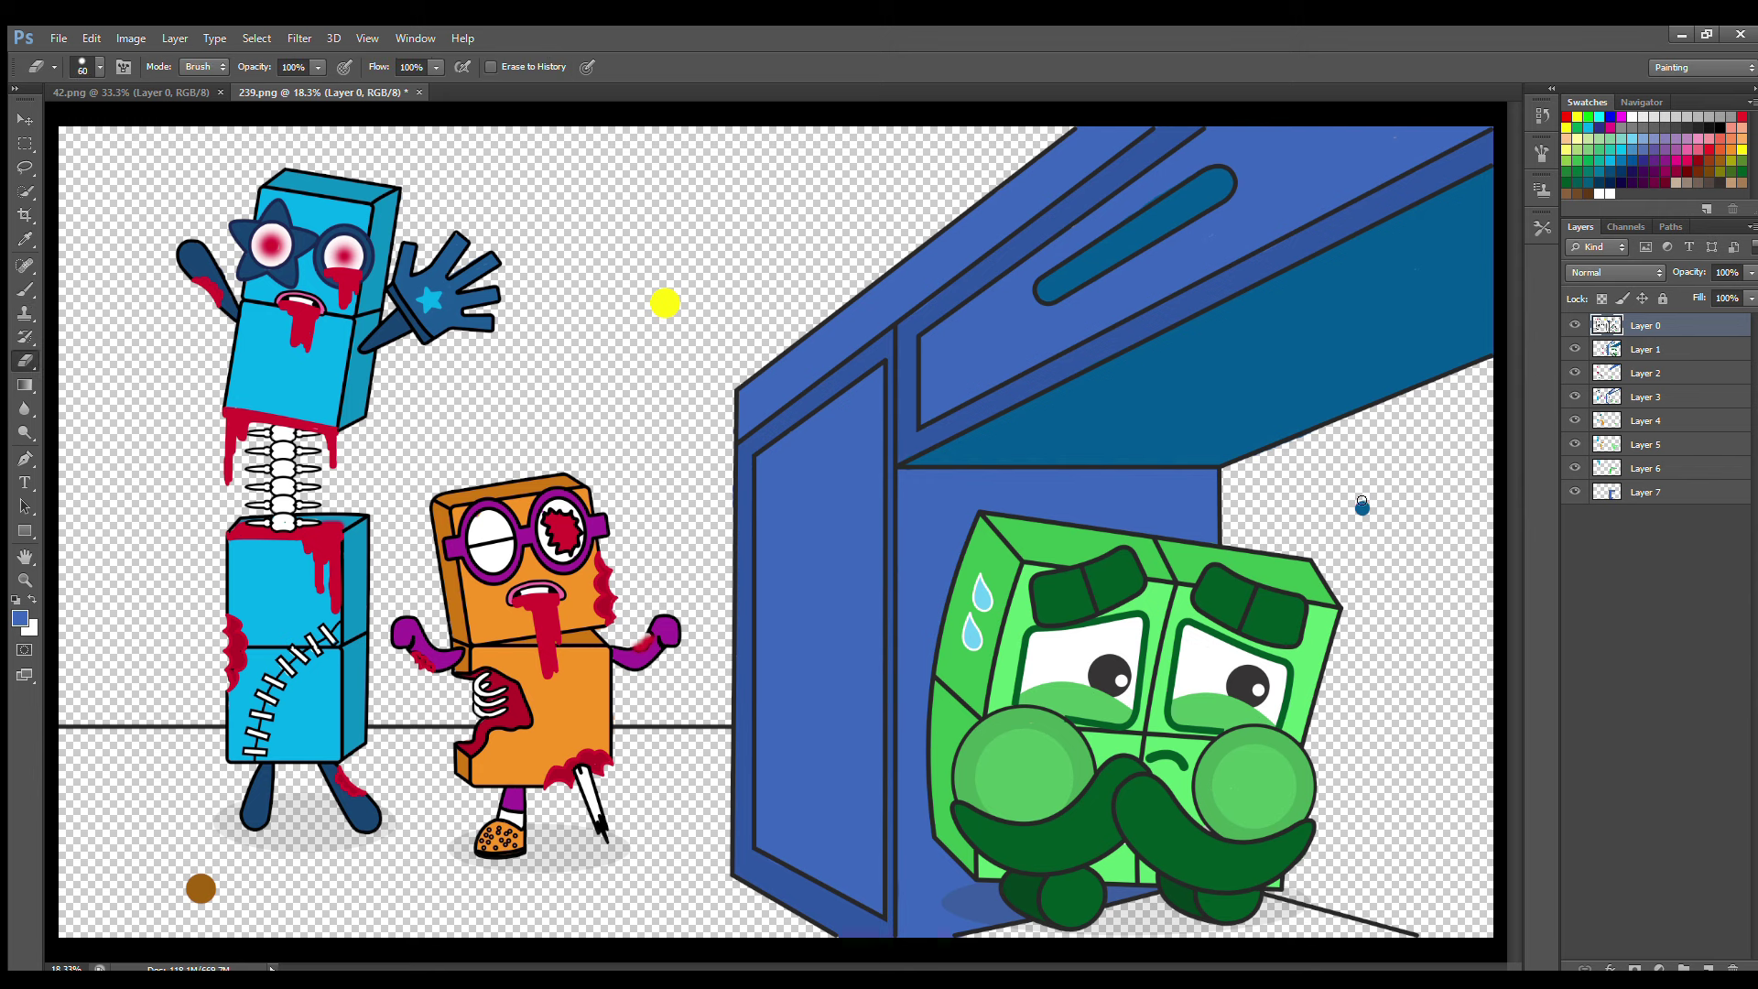
# Add a new layer below Layer 7 and paint the desk's inner side panel medium blue with a size 300 brush.
pyautogui.click(1648, 492)
pyautogui.hotkey('ctrl', 'shift', 'alt', 'n')
pyautogui.press('i')
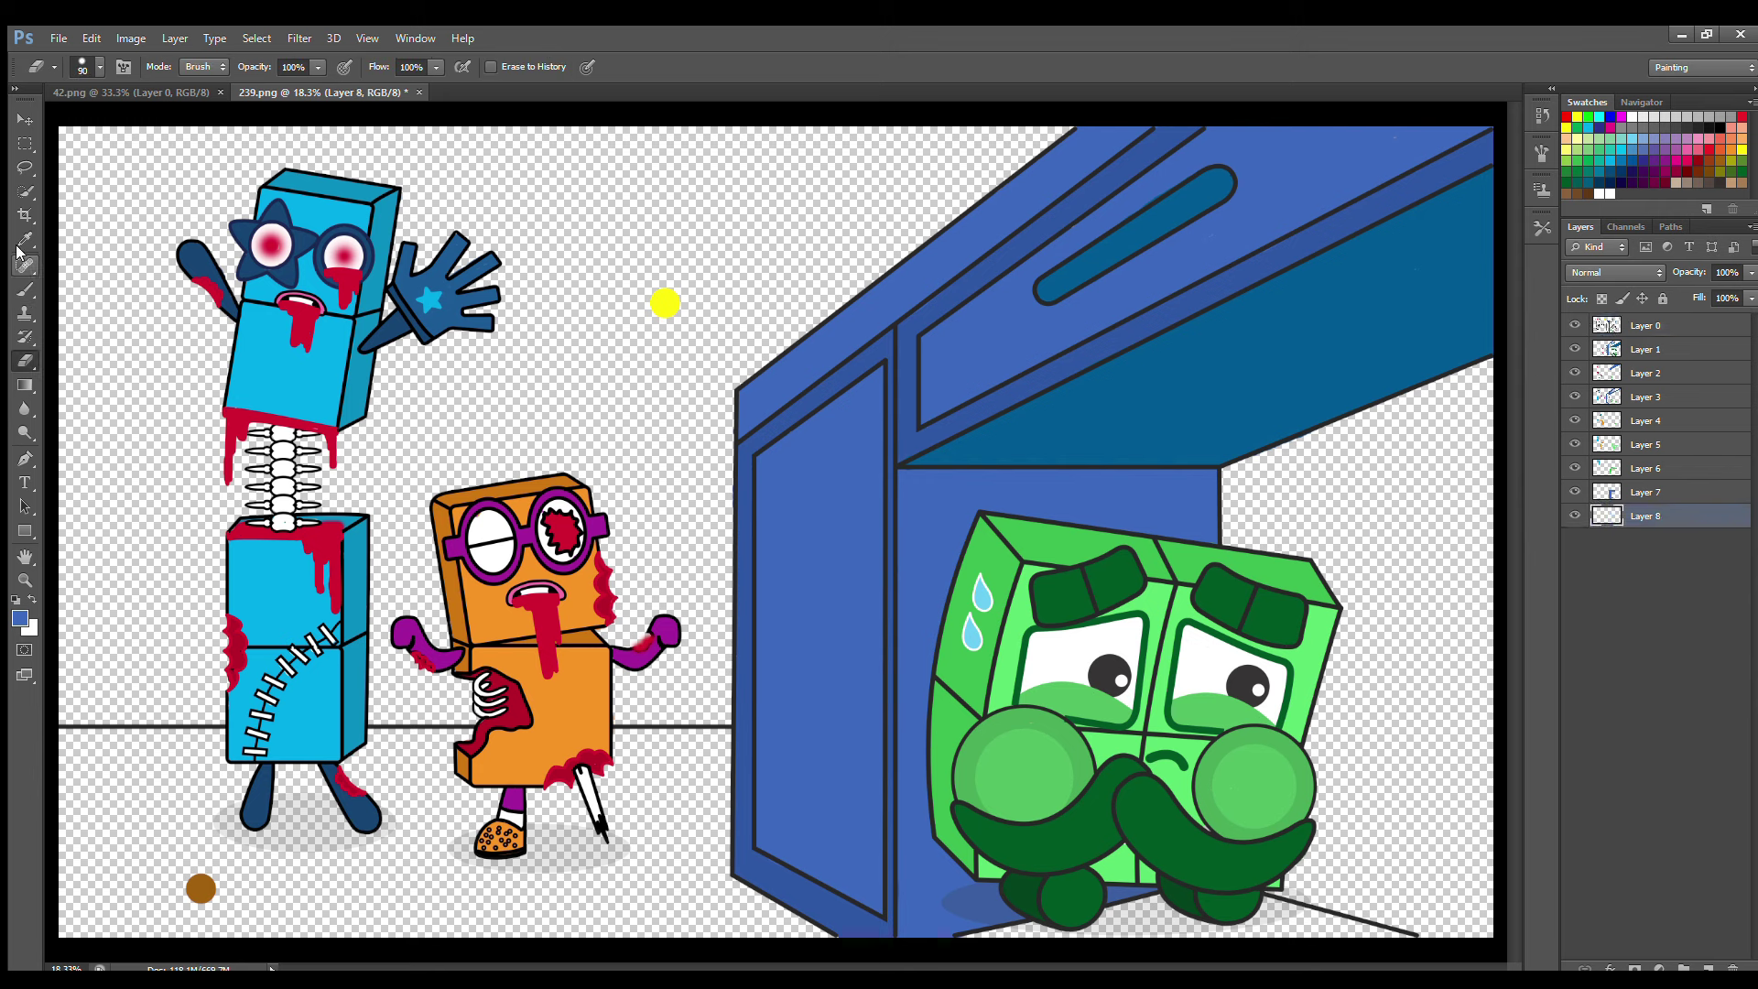
pyautogui.click(1112, 414)
pyautogui.press('b')
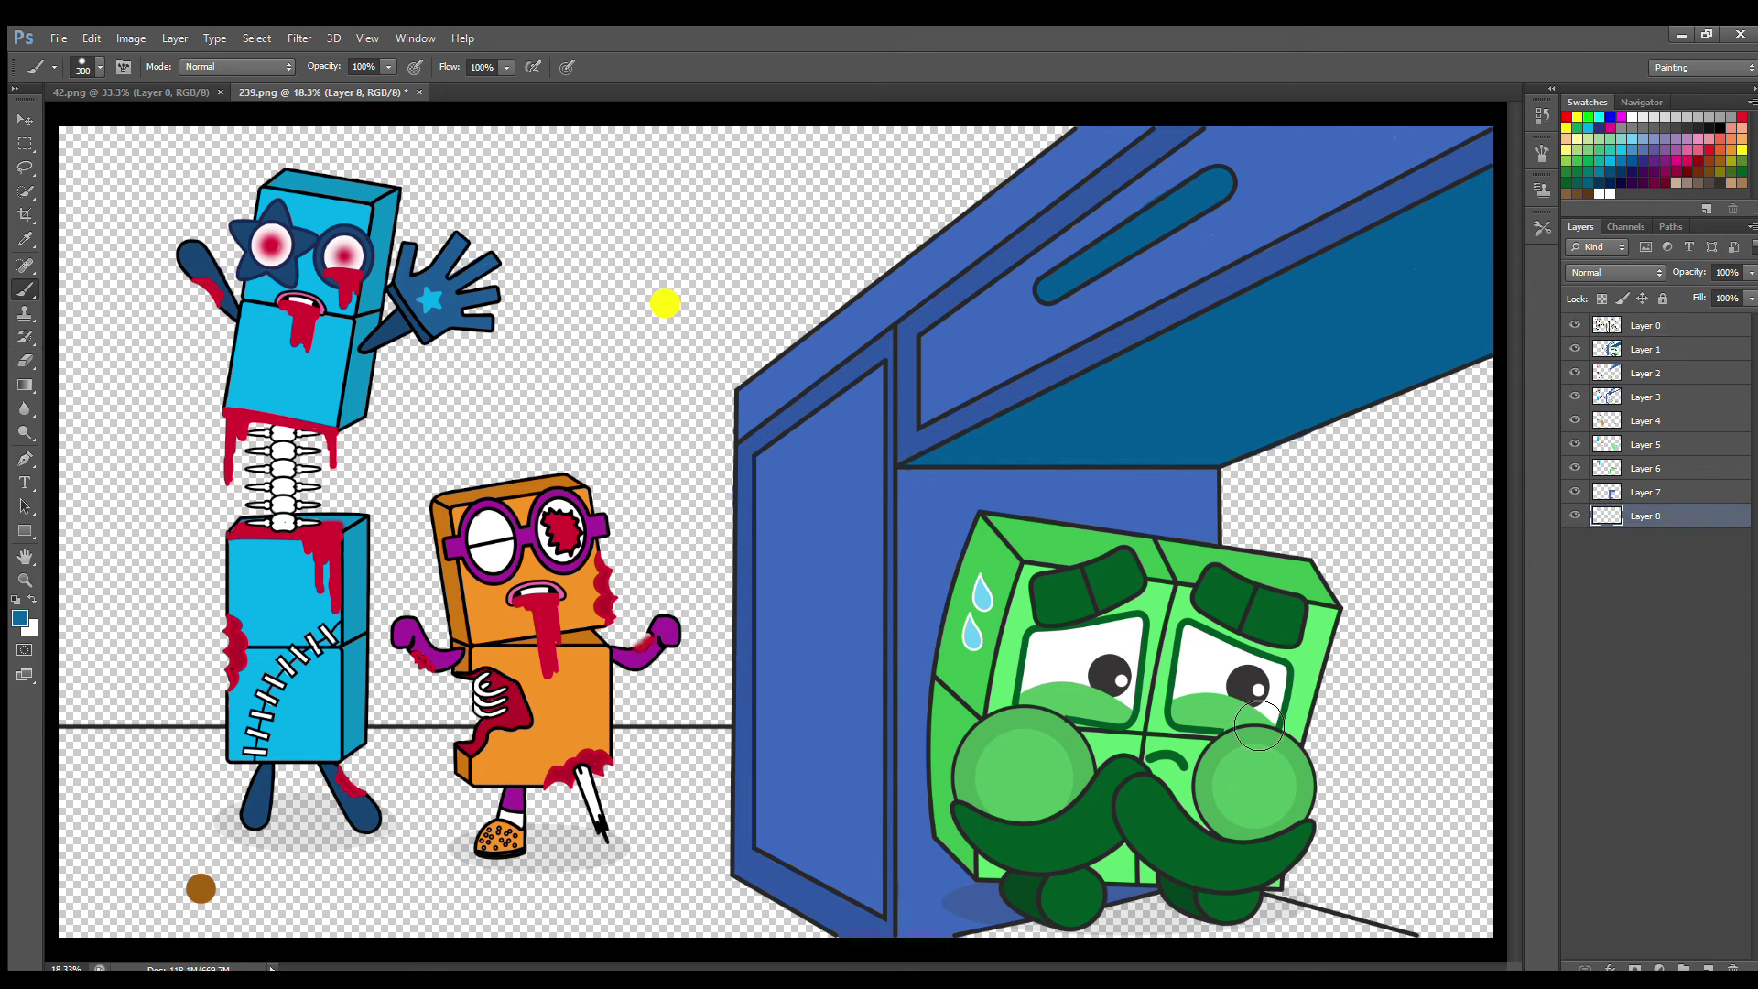
pyautogui.moveTo(1268, 879)
pyautogui.mouseDown()
pyautogui.moveTo(1440, 932)
pyautogui.moveTo(1522, 557)
pyautogui.moveTo(1340, 478)
pyautogui.moveTo(1284, 488)
pyautogui.moveTo(1366, 588)
pyautogui.moveTo(1330, 761)
pyautogui.moveTo(1455, 749)
pyautogui.moveTo(1362, 813)
pyautogui.moveTo(1435, 650)
pyautogui.mouseUp()
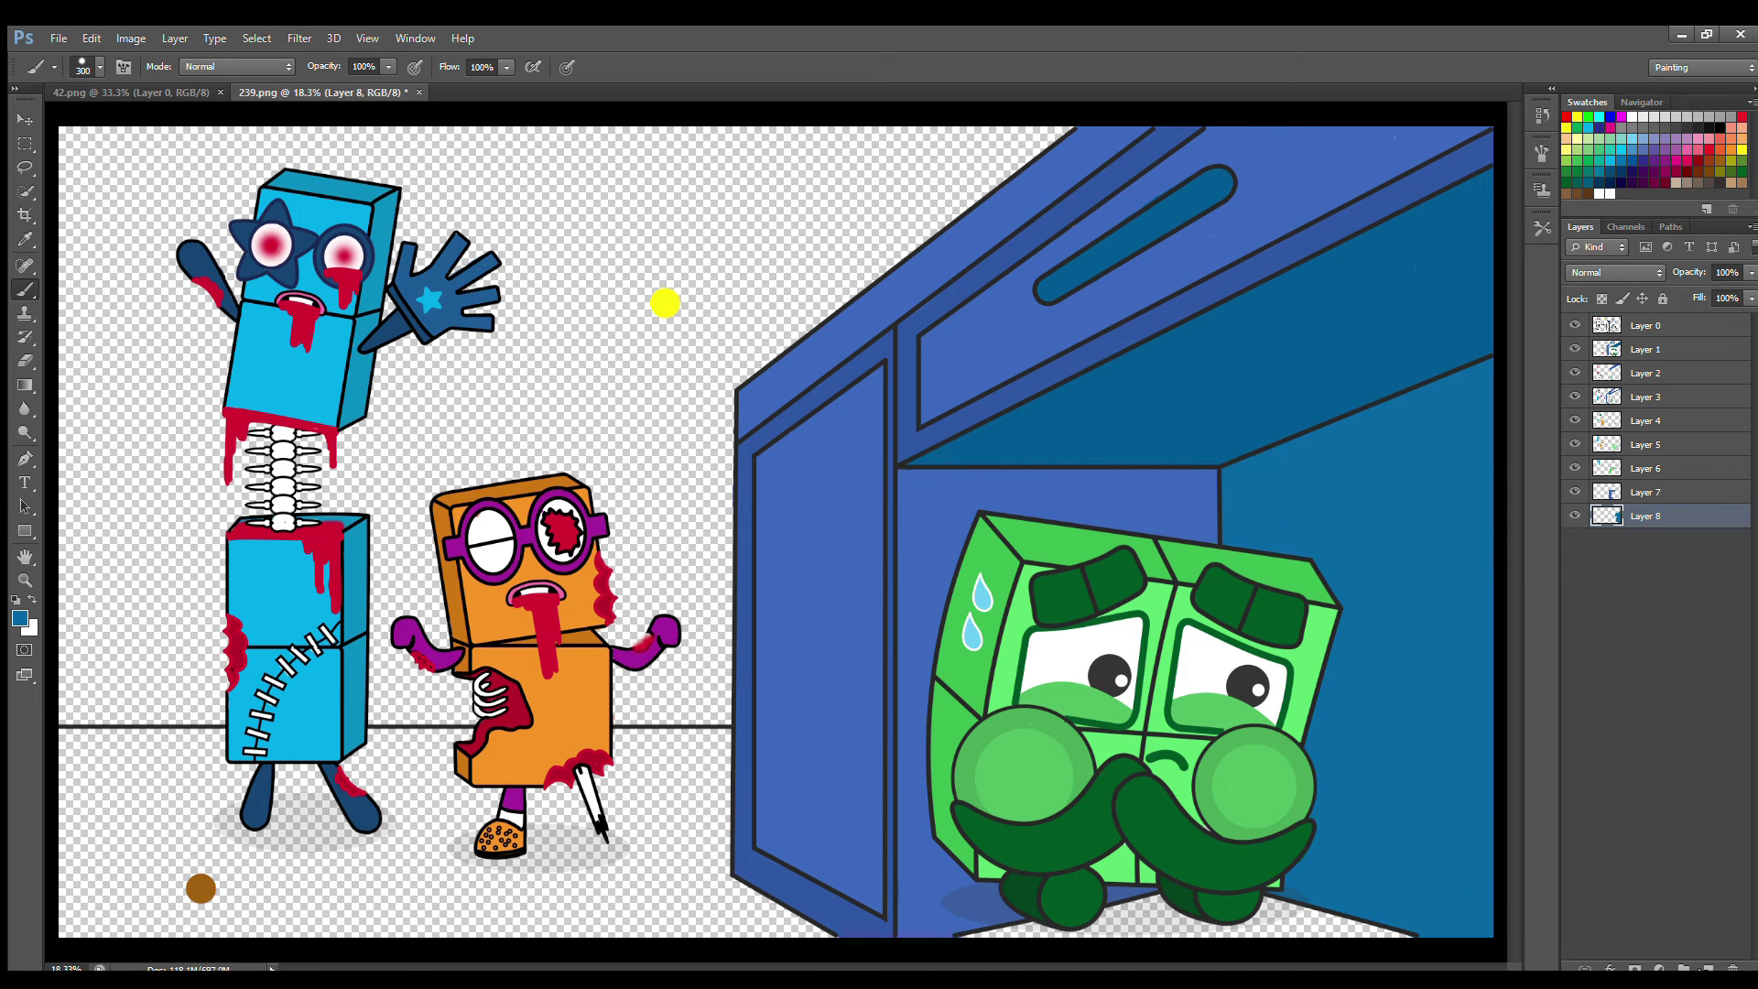
# On another new bottom layer, paint the whole floor with the sampled brown, enlarging the brush to size 500.
pyautogui.hotkey('ctrl', 'shift', 'alt', 'n')
pyautogui.press('i')
pyautogui.click(201, 888)
pyautogui.press('b')
pyautogui.moveTo(69, 753); pyautogui.dragTo(220, 769)
pyautogui.moveTo(362, 769)
pyautogui.mouseDown()
pyautogui.moveTo(719, 769)
pyautogui.moveTo(348, 806)
pyautogui.moveTo(64, 801)
pyautogui.mouseUp()
pyautogui.press(']')
pyautogui.press(']')
pyautogui.moveTo(575, 815)
pyautogui.mouseDown()
pyautogui.moveTo(83, 906)
pyautogui.moveTo(824, 948)
pyautogui.moveTo(1419, 943)
pyautogui.mouseUp()
# Add a new layer beneath the floor layer and paint the wall behind the zombie blocks with the sampled bright yellow.
pyautogui.click(1707, 967)
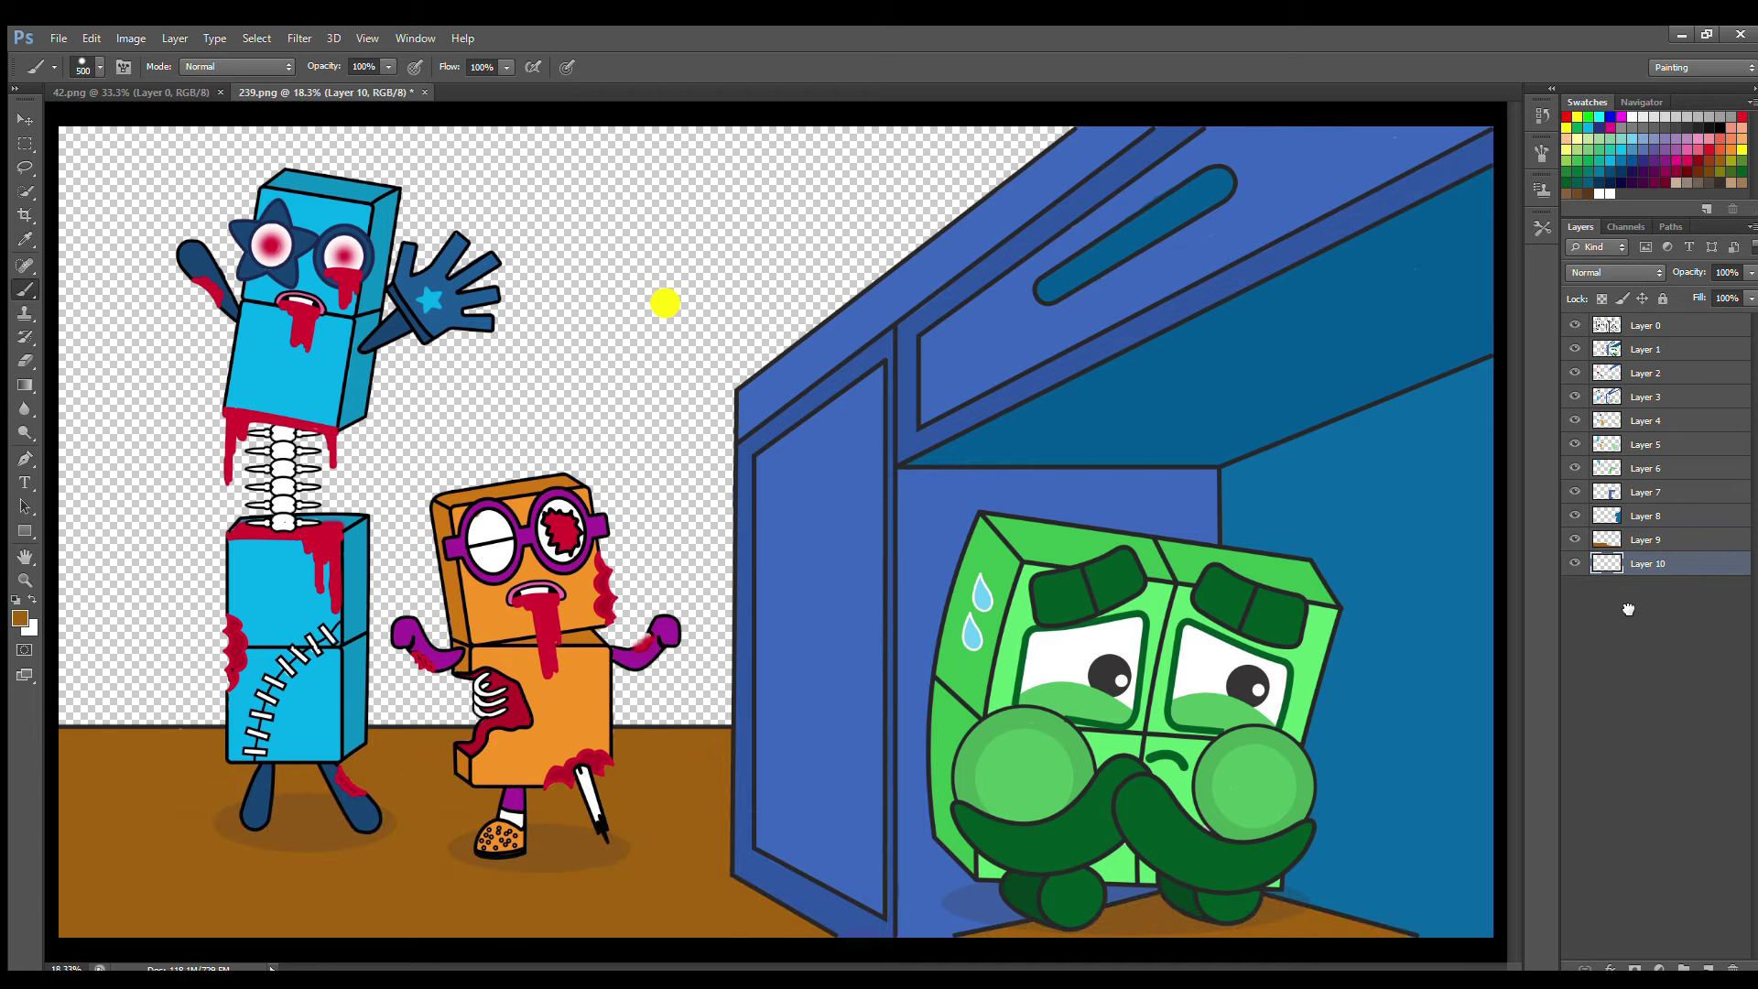
pyautogui.keyDown('alt'); pyautogui.click(666, 303); pyautogui.keyUp('alt')
pyautogui.moveTo(101, 151)
pyautogui.mouseDown()
pyautogui.moveTo(504, 222)
pyautogui.moveTo(151, 284)
pyautogui.moveTo(293, 458)
pyautogui.moveTo(641, 513)
pyautogui.moveTo(769, 668)
pyautogui.moveTo(138, 723)
pyautogui.moveTo(466, 695)
pyautogui.mouseUp()
# Brush soft, slightly darker yellow shading onto the wall around the two zombie blocks with a size 500 soft brush.
pyautogui.press('i')
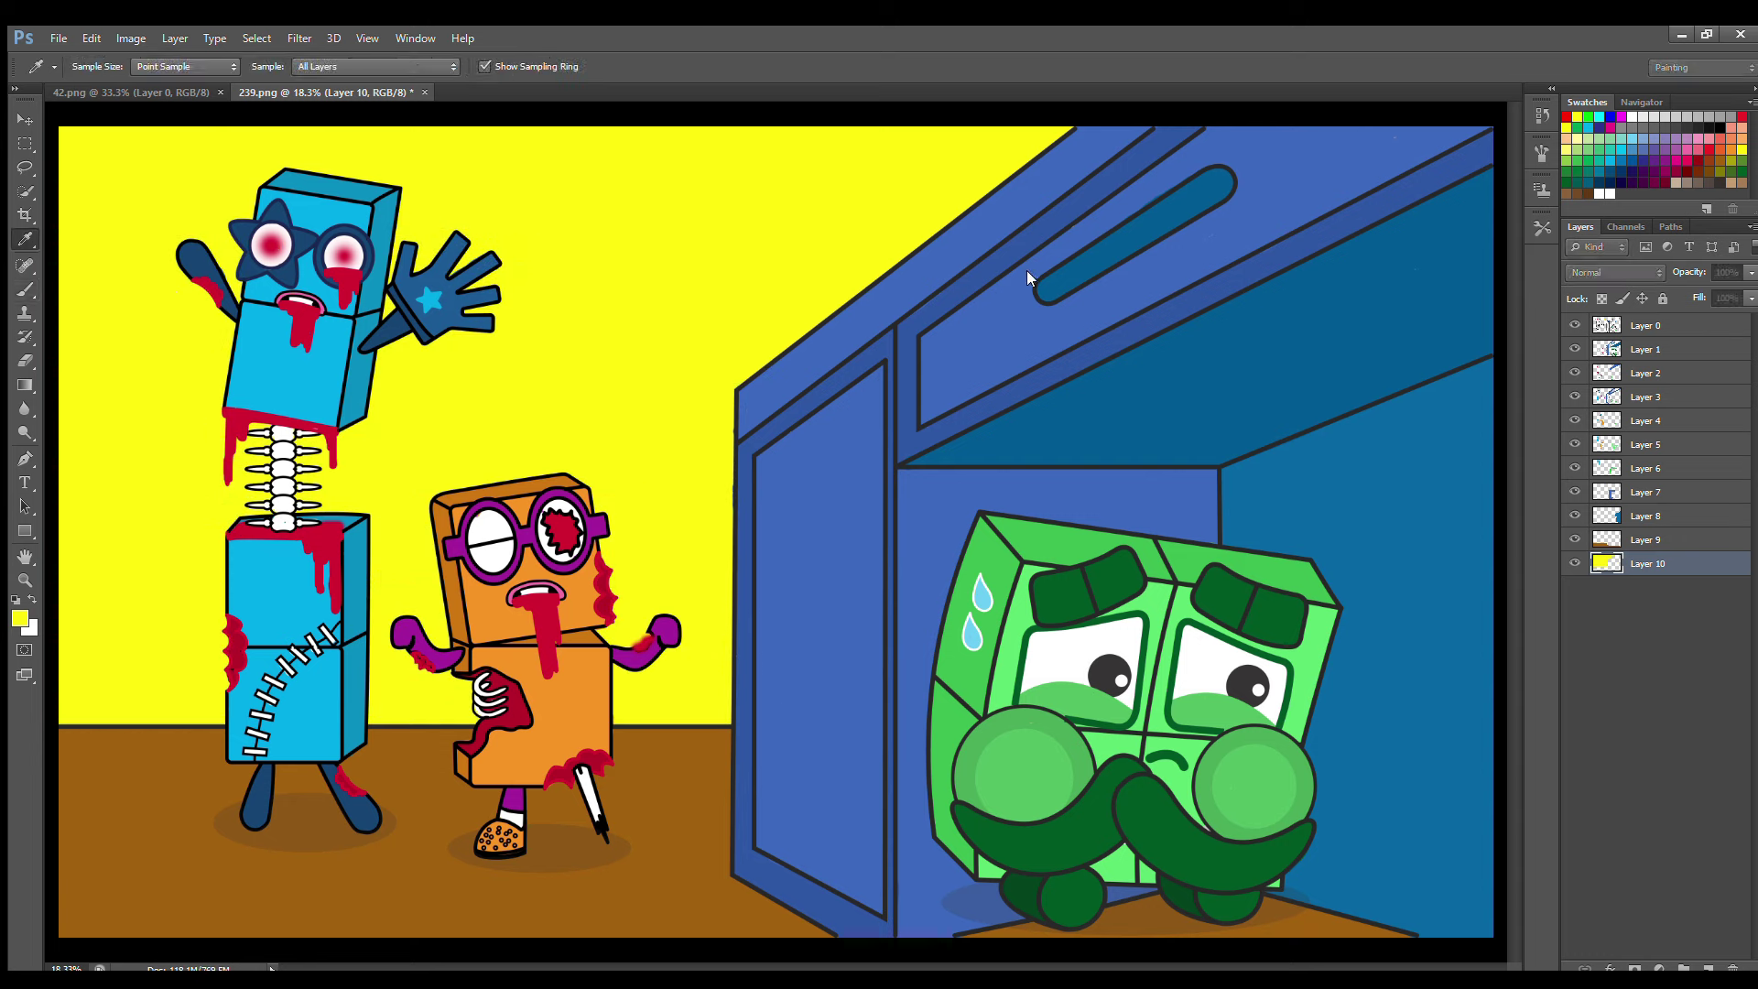
pyautogui.press('b')
pyautogui.moveTo(308, 203)
pyautogui.mouseDown()
pyautogui.moveTo(312, 494)
pyautogui.moveTo(403, 228)
pyautogui.moveTo(220, 678)
pyautogui.moveTo(483, 540)
pyautogui.mouseUp()
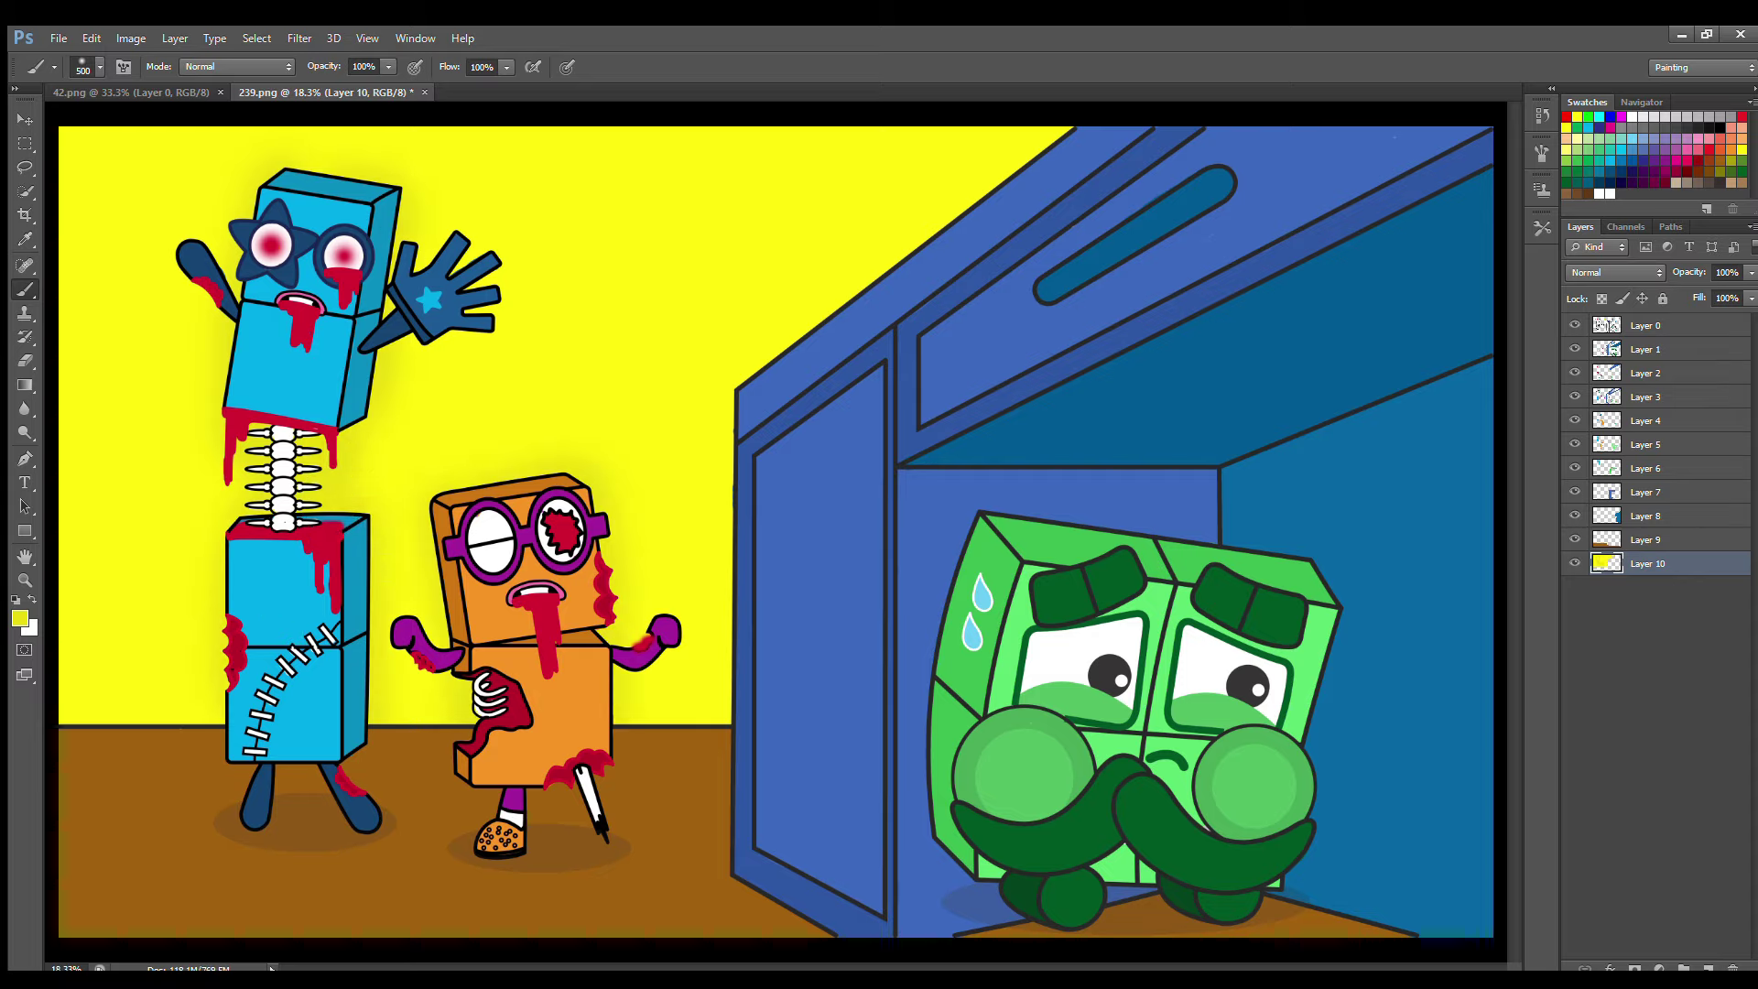